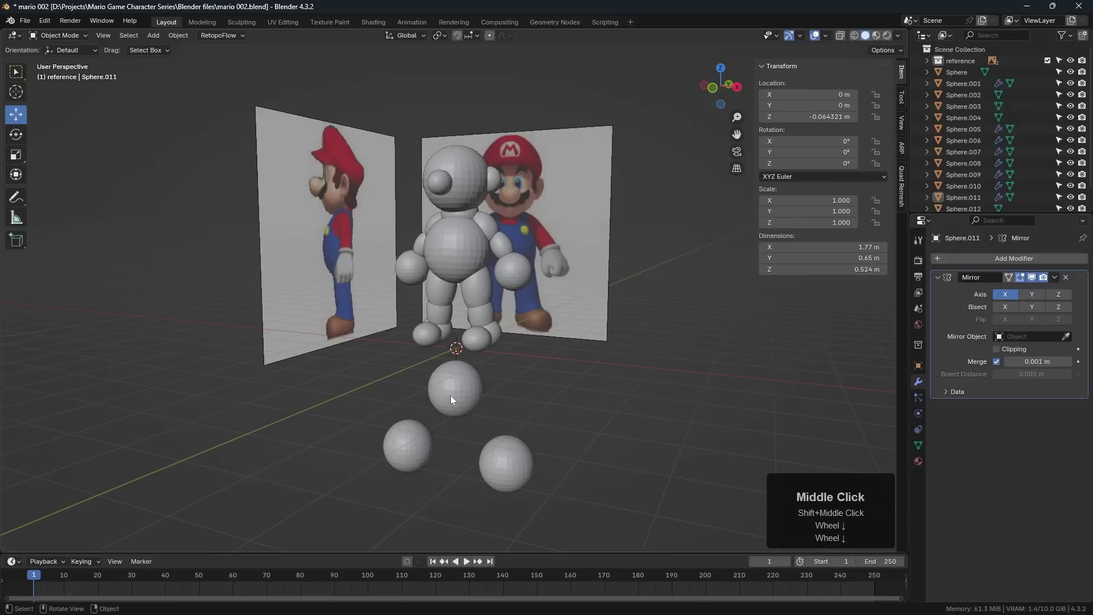
Move the single sphere and the mirrored sphere pair below the character into a new collection named "template spheres".
{"action": "left_click", "coordinate": [459, 391]}
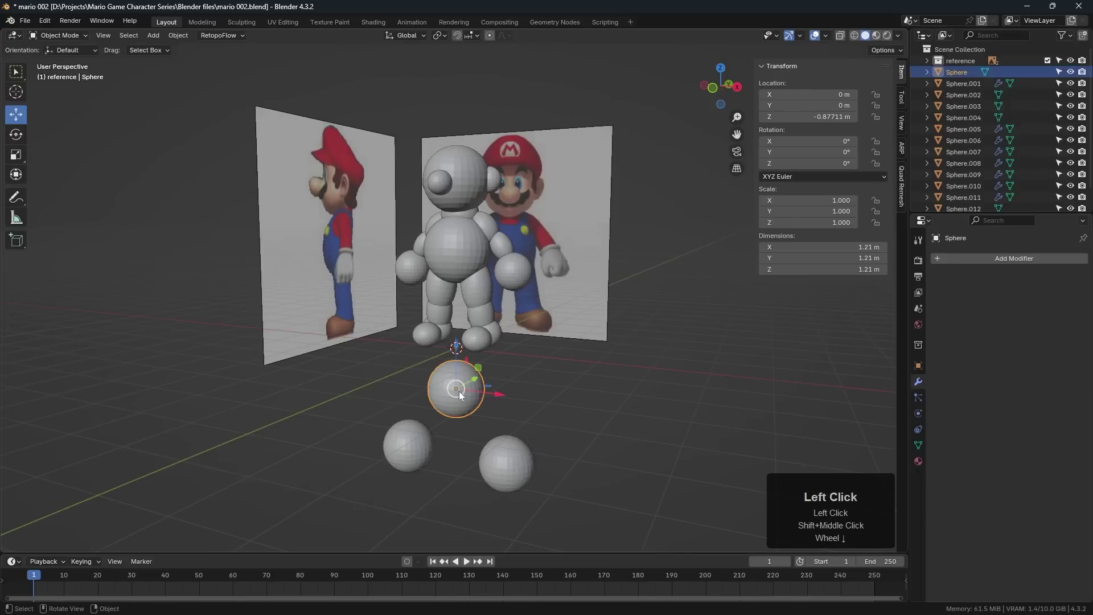
{"action": "left_click", "coordinate": [513, 462], "text": "shift"}
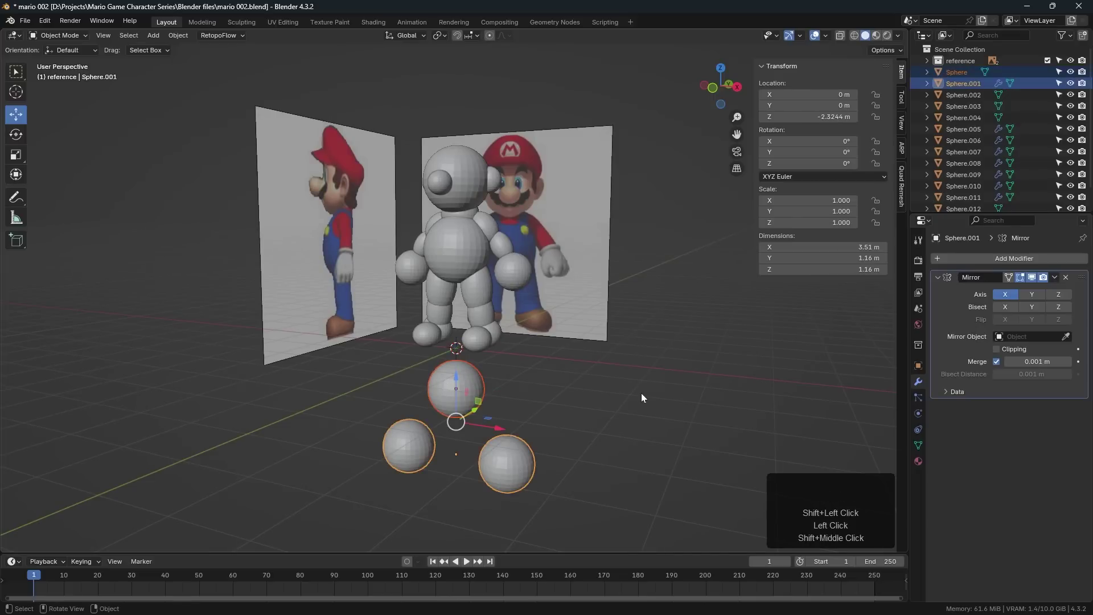
{"action": "key", "text": "m"}
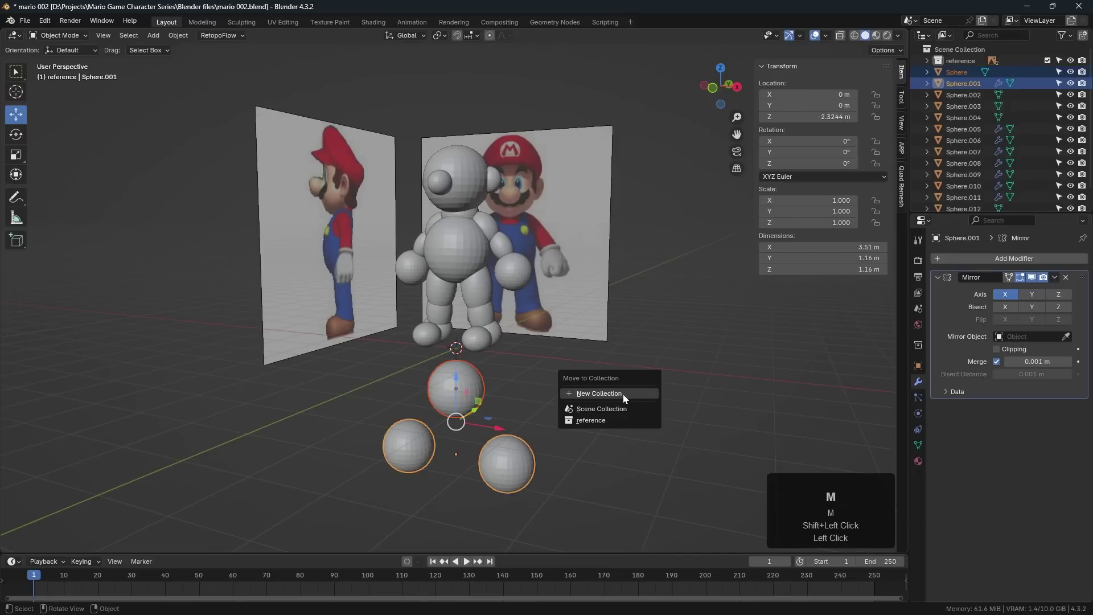
{"action": "left_click", "coordinate": [622, 393]}
{"action": "type", "text": "t"}
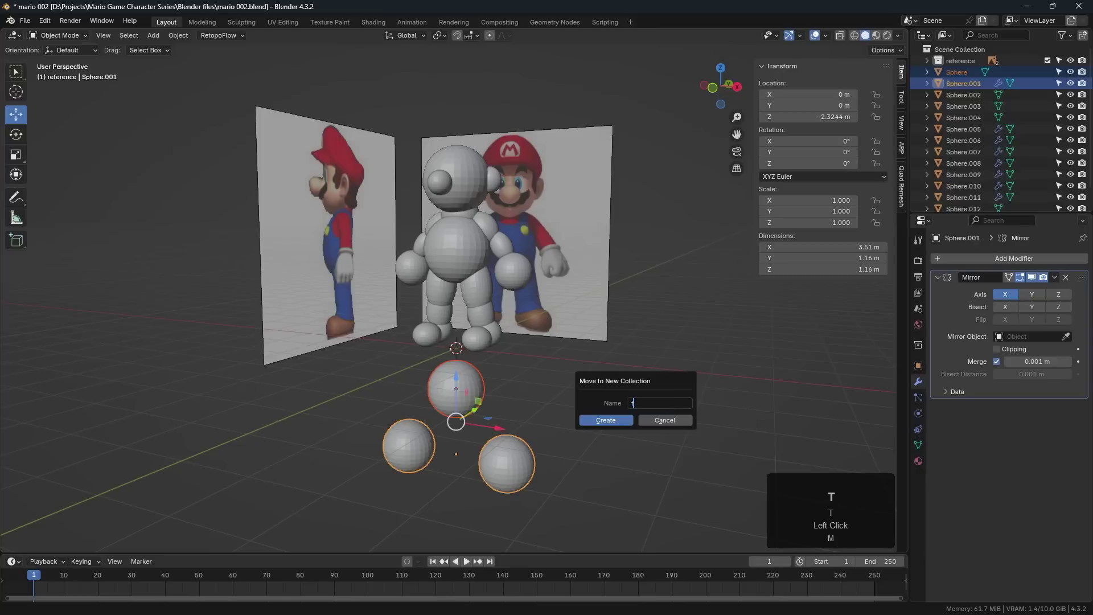
{"action": "type", "text": "emplate spher"}
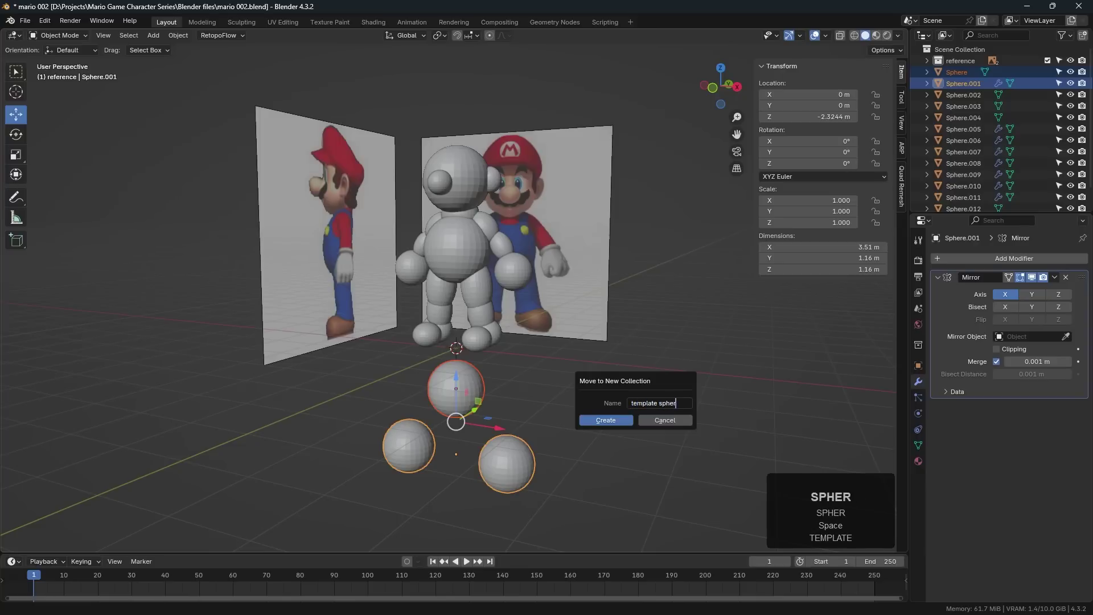
{"action": "type", "text": "ss"}
{"action": "key", "text": "BackSpace"}
{"action": "key", "text": "BackSpace"}
{"action": "type", "text": "es"}
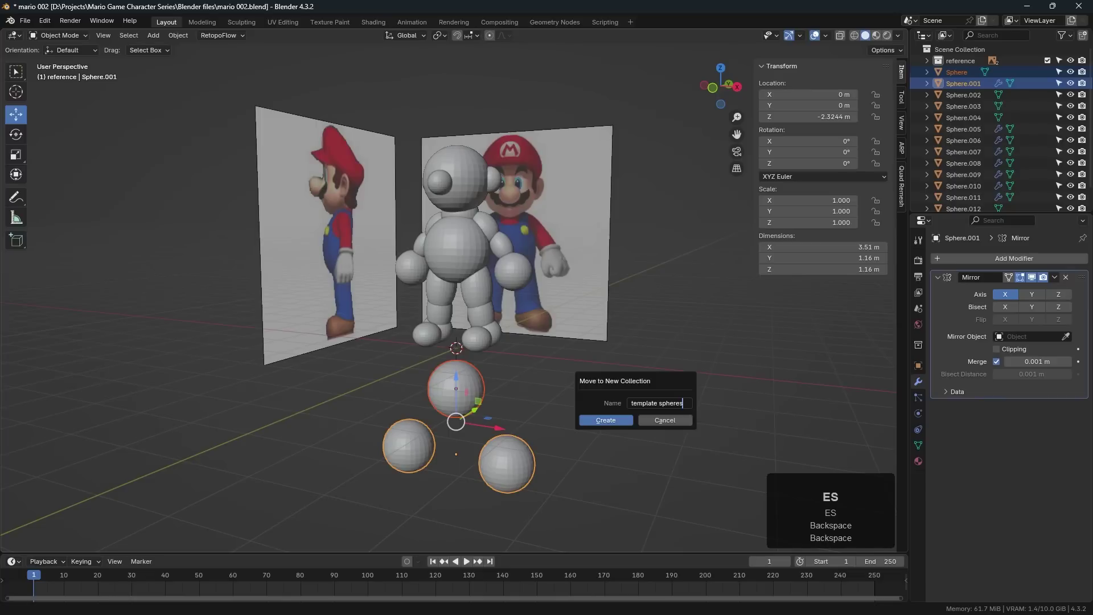
{"action": "key", "text": "Return"}
{"action": "key", "text": "Return"}
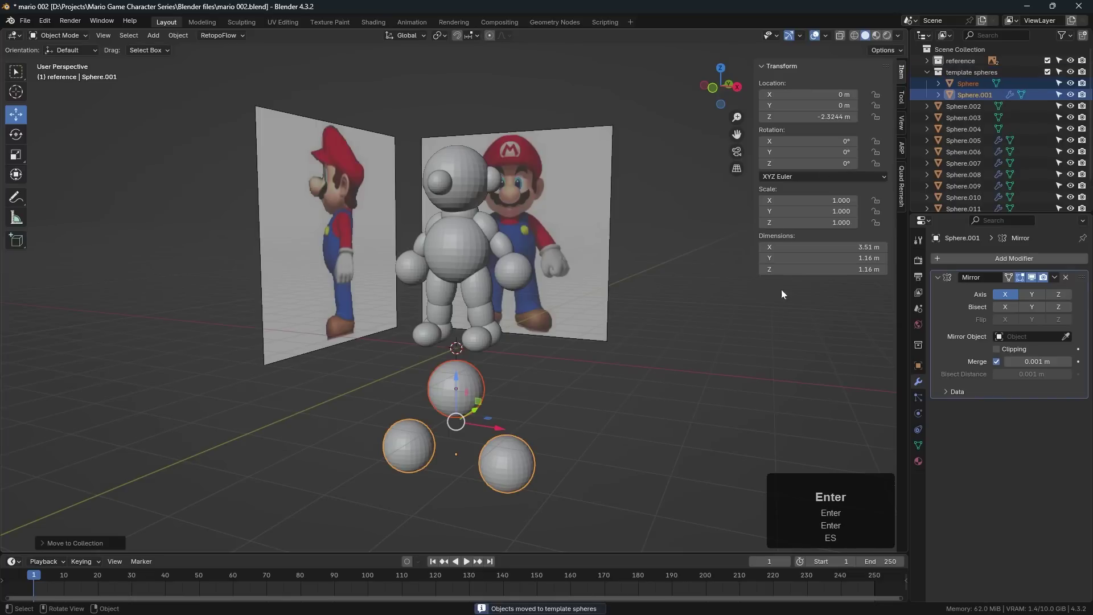
Collapse and hide the template spheres collection, and enlarge the outliner to show the whole object list.
{"action": "left_click", "coordinate": [926, 72]}
{"action": "left_click", "coordinate": [927, 72]}
{"action": "left_click", "coordinate": [927, 71]}
{"action": "left_click", "coordinate": [926, 72]}
{"action": "left_click", "coordinate": [1070, 72]}
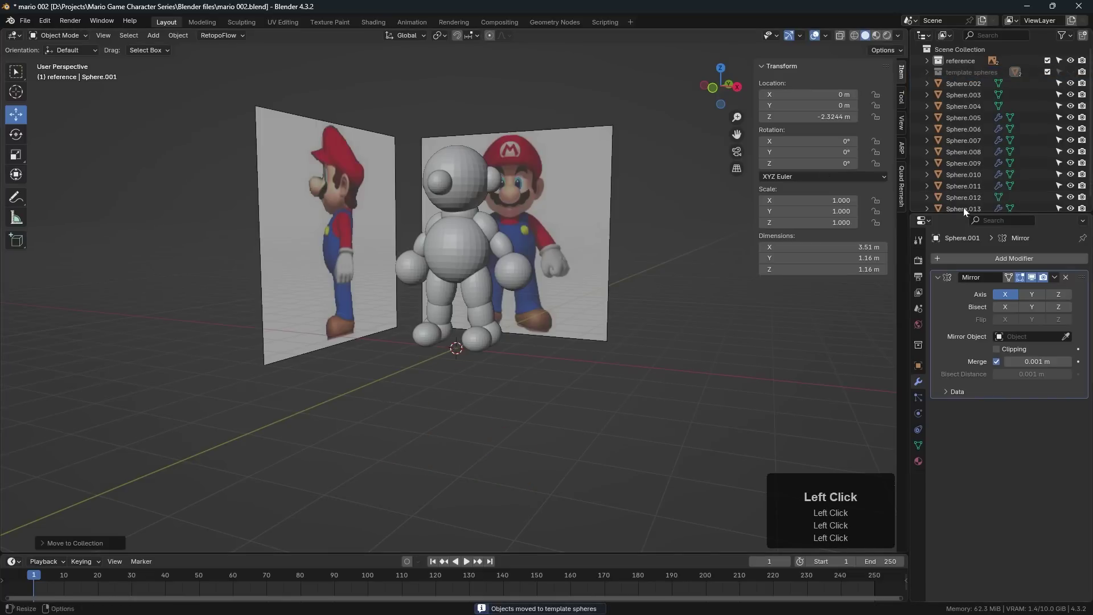
{"action": "left_click_drag", "start_coordinate": [962, 215], "coordinate": [962, 250]}
Join the neck sphere and the large body sphere into one object, keeping the body sphere active.
{"action": "scroll", "coordinate": [515, 284], "scroll_direction": "up", "scroll_amount": 2}
{"action": "middle_click_drag", "start_coordinate": [514, 285], "coordinate": [515, 288], "text": "shift"}
{"action": "middle_click", "coordinate": [514, 289]}
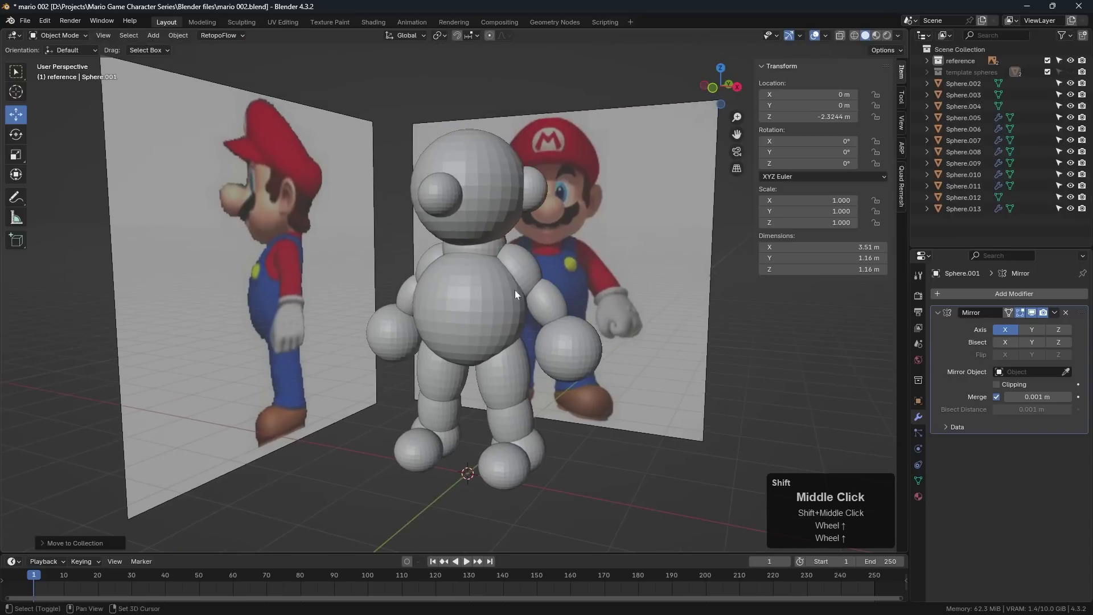
{"action": "left_click", "coordinate": [491, 247]}
{"action": "left_click", "coordinate": [483, 285], "text": "shift"}
{"action": "mouse_move", "coordinate": [633, 332]}
{"action": "middle_mouse_down"}
{"action": "mouse_move", "coordinate": [609, 331]}
{"action": "mouse_move", "coordinate": [623, 330]}
{"action": "middle_mouse_up"}
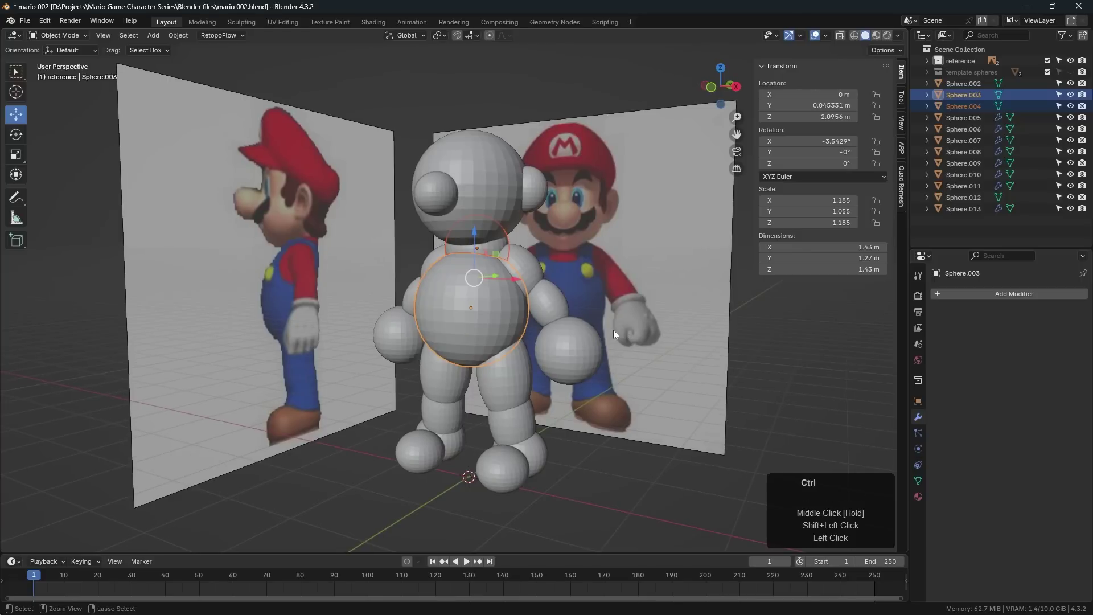
{"action": "key", "text": "ctrl+j"}
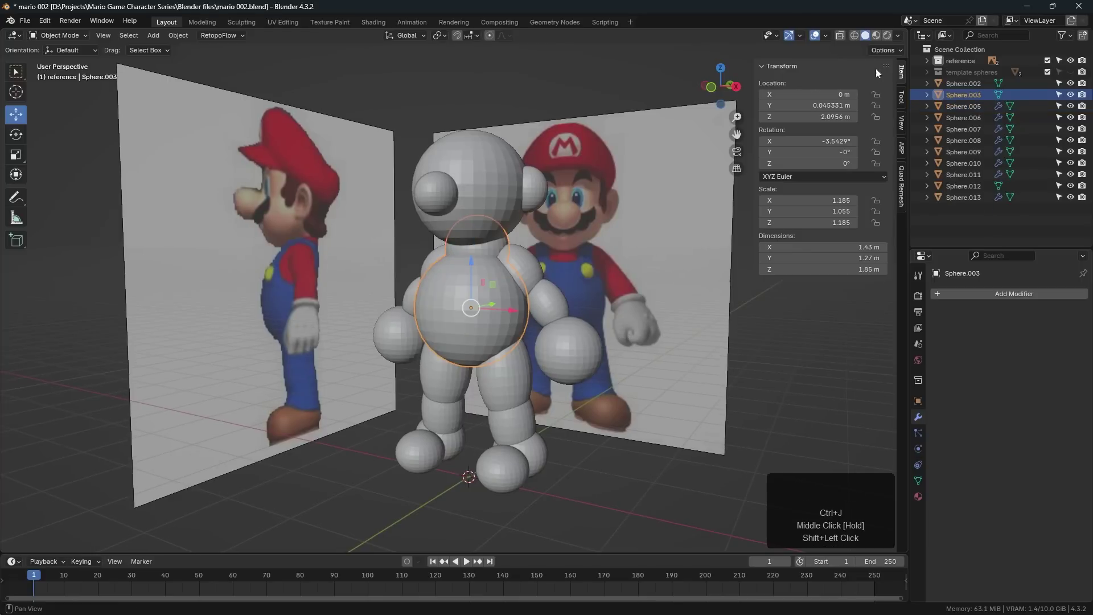
Rename the joined neck and body object as "torso".
{"action": "double_click", "coordinate": [963, 94]}
{"action": "type", "text": "t"}
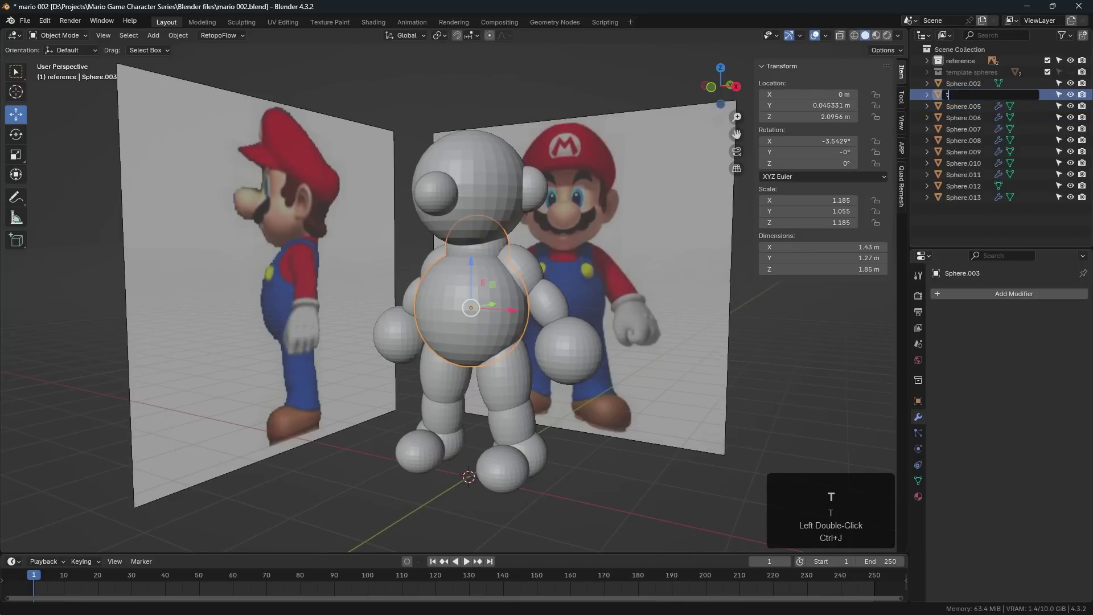
{"action": "type", "text": "orson"}
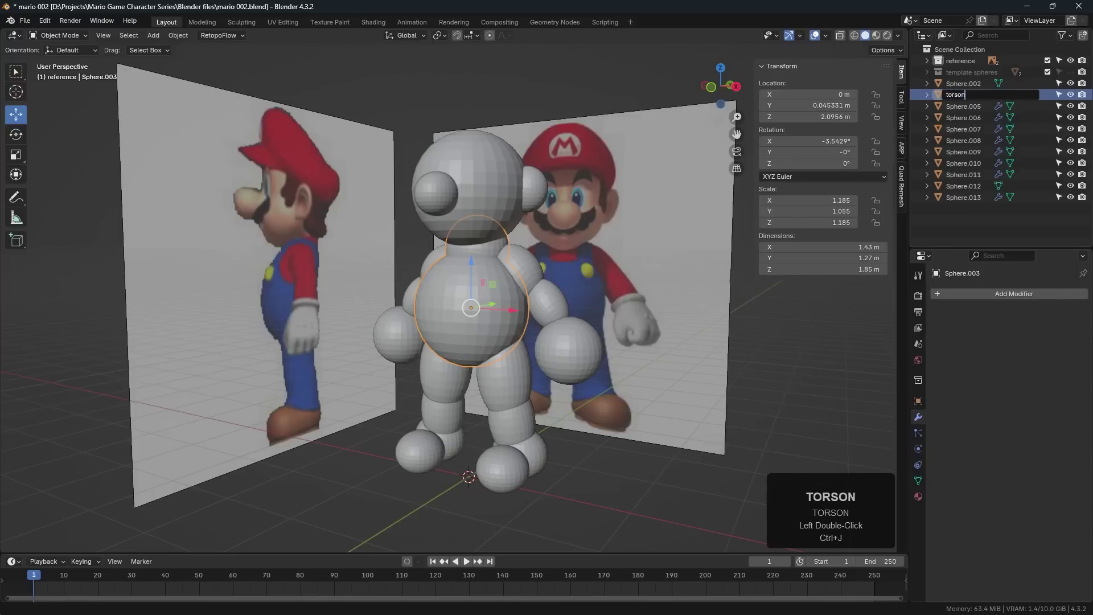
{"action": "key", "text": "BackSpace"}
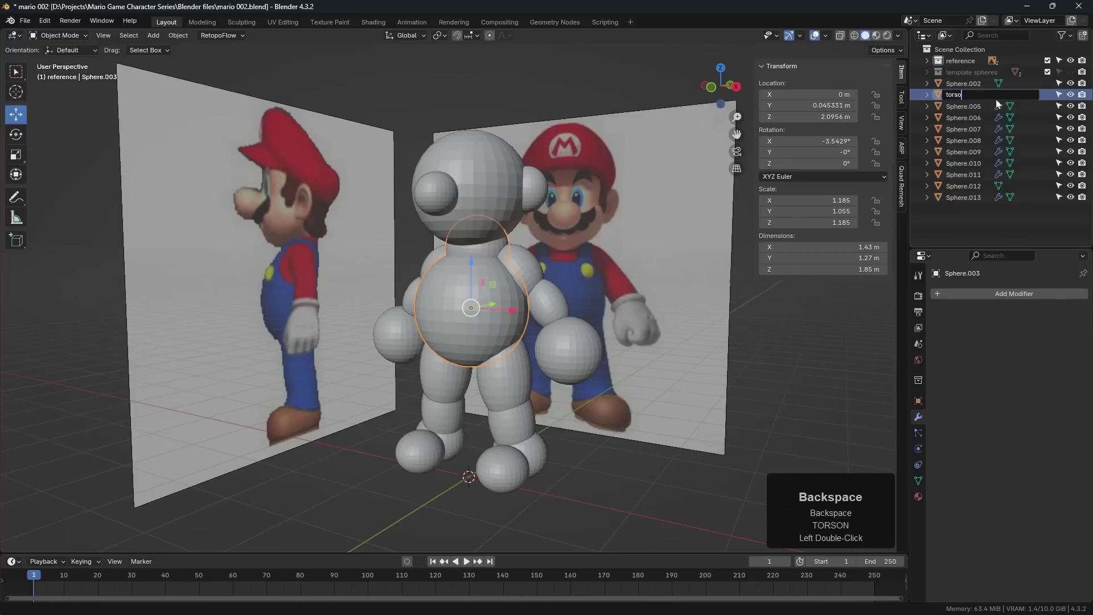
{"action": "key", "text": "Return"}
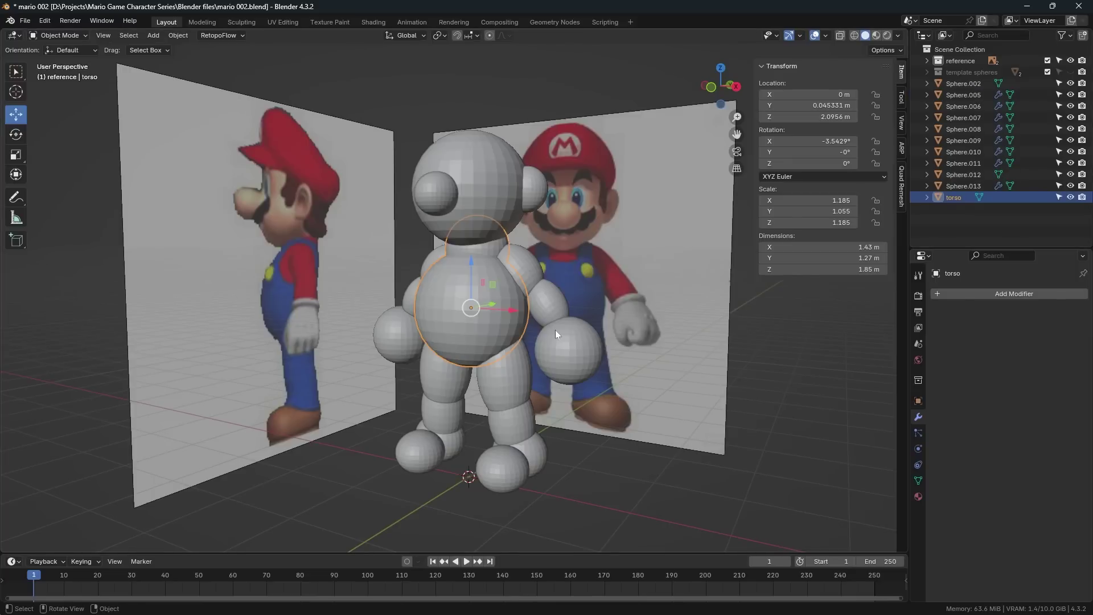
Examine in wireframe how the neck and body spheres overlap inside the torso, and return to solid shading.
{"action": "scroll", "coordinate": [555, 330], "scroll_direction": "up", "scroll_amount": 5}
{"action": "middle_click_drag", "start_coordinate": [551, 246], "coordinate": [534, 301], "text": "shift"}
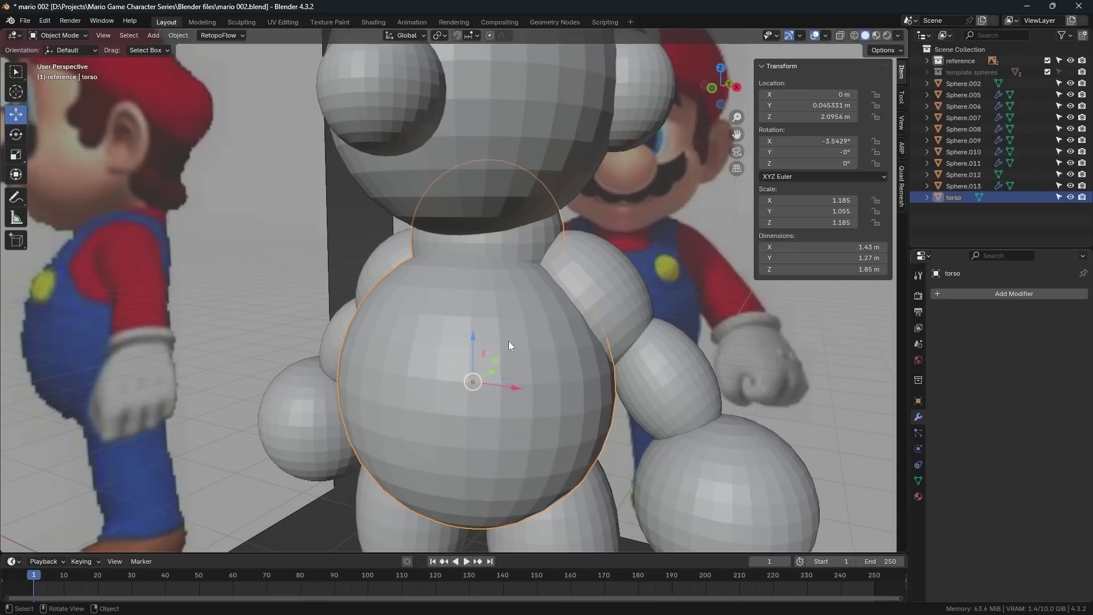
{"action": "middle_click_drag", "start_coordinate": [495, 329], "coordinate": [523, 303]}
{"action": "scroll", "coordinate": [497, 333], "scroll_direction": "up", "scroll_amount": 1}
{"action": "key", "text": "shift+z"}
{"action": "scroll", "coordinate": [497, 337], "scroll_direction": "up", "scroll_amount": 2}
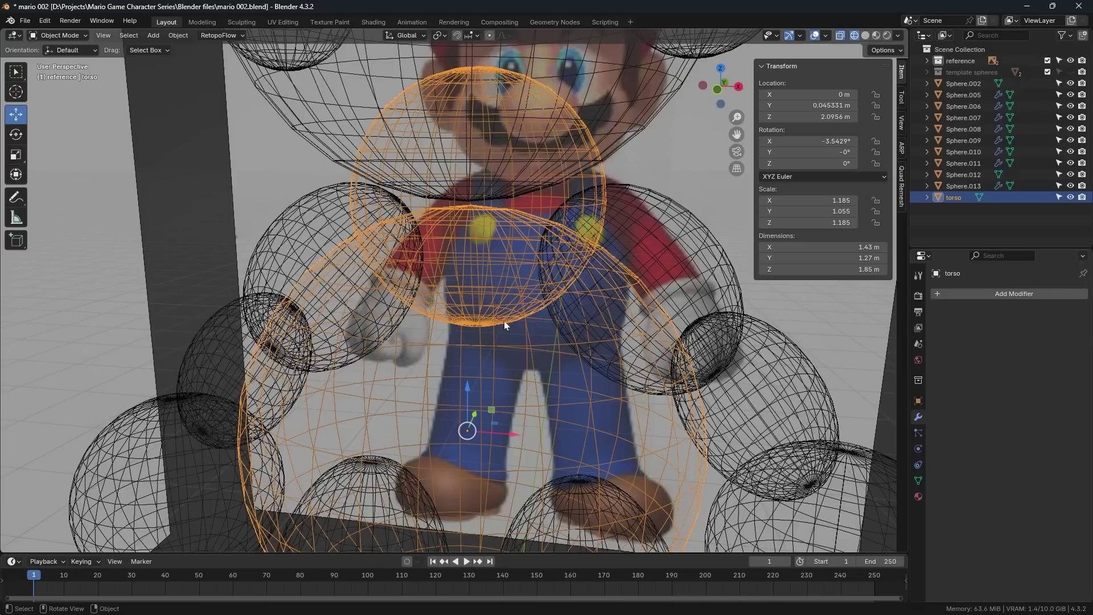
{"action": "scroll", "coordinate": [507, 319], "scroll_direction": "down", "scroll_amount": 2}
{"action": "key", "text": "shift+z"}
{"action": "scroll", "coordinate": [549, 326], "scroll_direction": "down", "scroll_amount": 2}
{"action": "mouse_move", "coordinate": [549, 325]}
{"action": "middle_mouse_down"}
{"action": "mouse_move", "coordinate": [456, 325]}
{"action": "mouse_move", "coordinate": [536, 326]}
{"action": "mouse_move", "coordinate": [495, 341]}
{"action": "middle_mouse_up"}
{"action": "scroll", "coordinate": [525, 337], "scroll_direction": "up", "scroll_amount": 1}
{"action": "scroll", "coordinate": [504, 331], "scroll_direction": "up", "scroll_amount": 1, "text": "shift"}
{"action": "middle_click", "coordinate": [459, 99]}
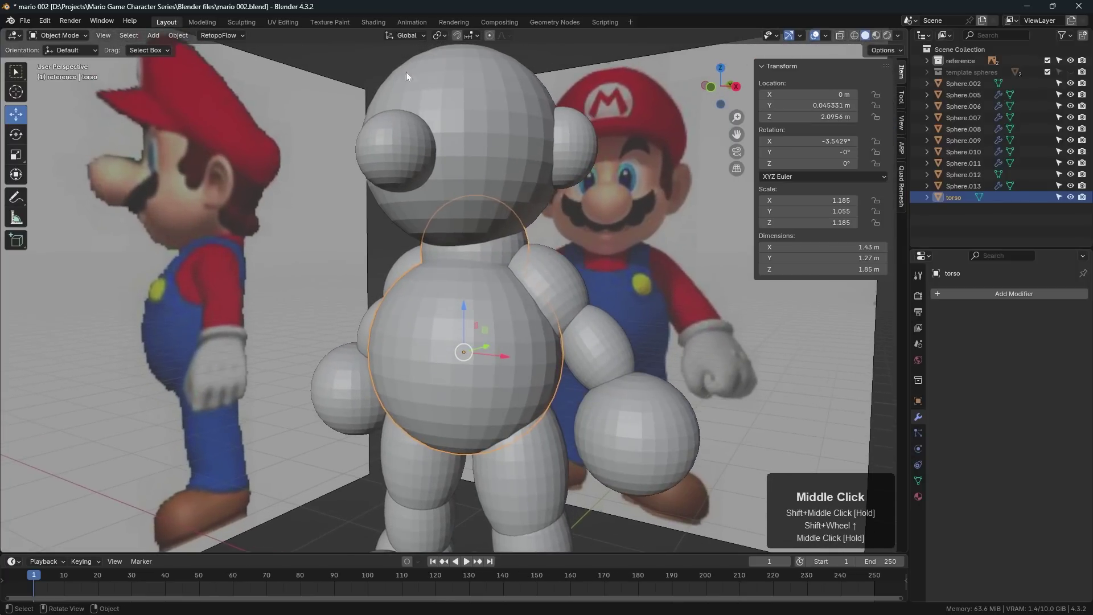
Switch to the Sculpting workspace and transfer sculpt mode to the head sphere and back to the torso.
{"action": "left_click", "coordinate": [248, 23]}
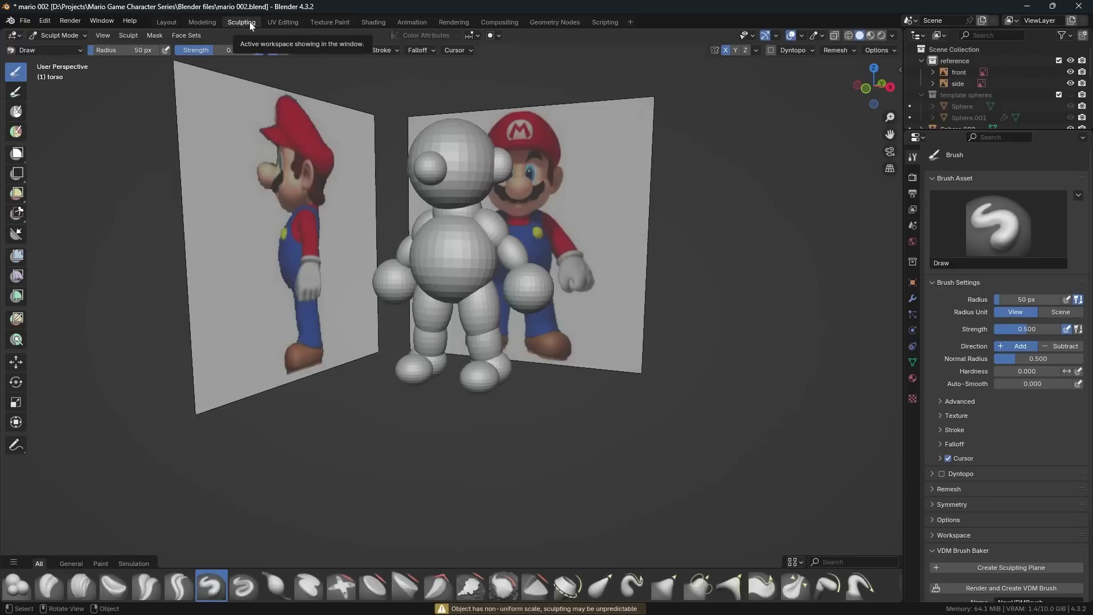
{"action": "scroll", "coordinate": [453, 238], "scroll_direction": "up", "scroll_amount": 2}
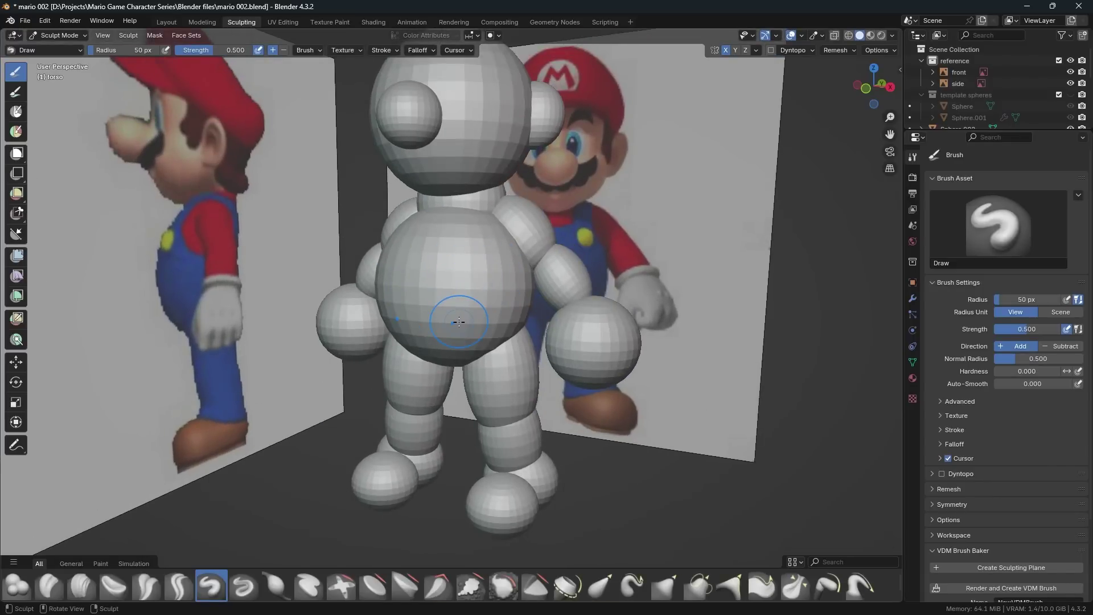
{"action": "middle_click_drag", "start_coordinate": [479, 273], "coordinate": [479, 287], "text": "shift"}
{"action": "scroll", "coordinate": [480, 287], "scroll_direction": "down", "scroll_amount": 1}
{"action": "middle_click_drag", "start_coordinate": [479, 287], "coordinate": [479, 301], "text": "shift"}
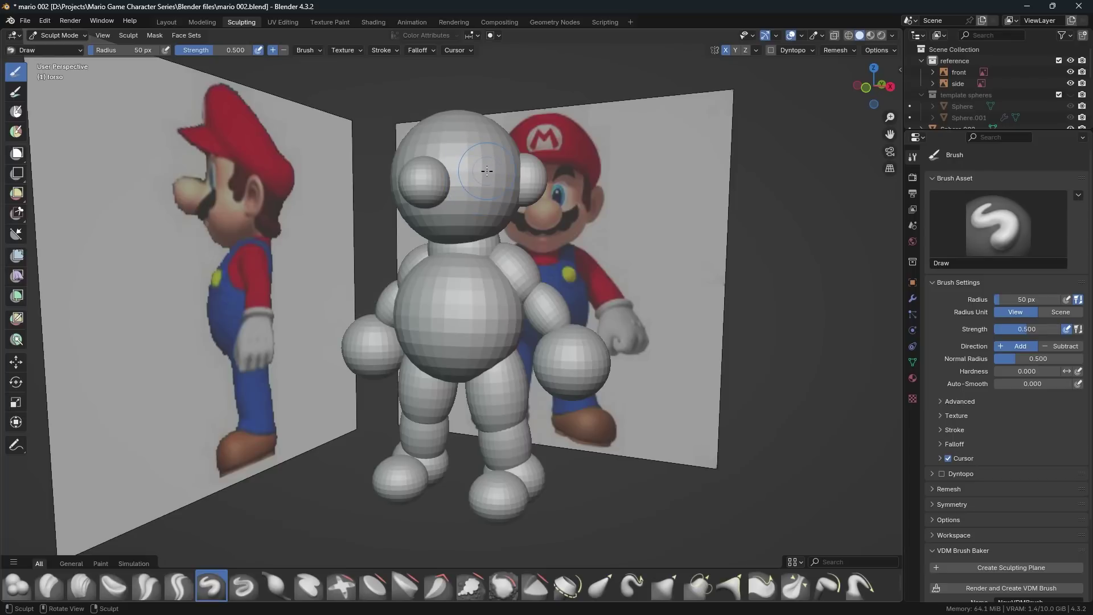
{"action": "key", "text": "alt+q"}
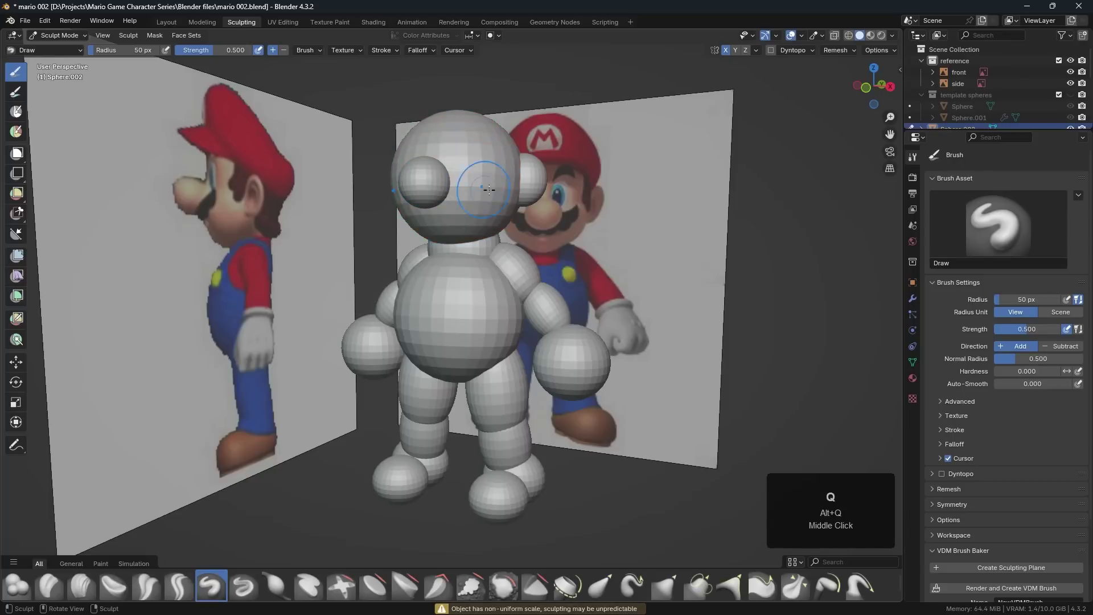
{"action": "key", "text": "alt+q"}
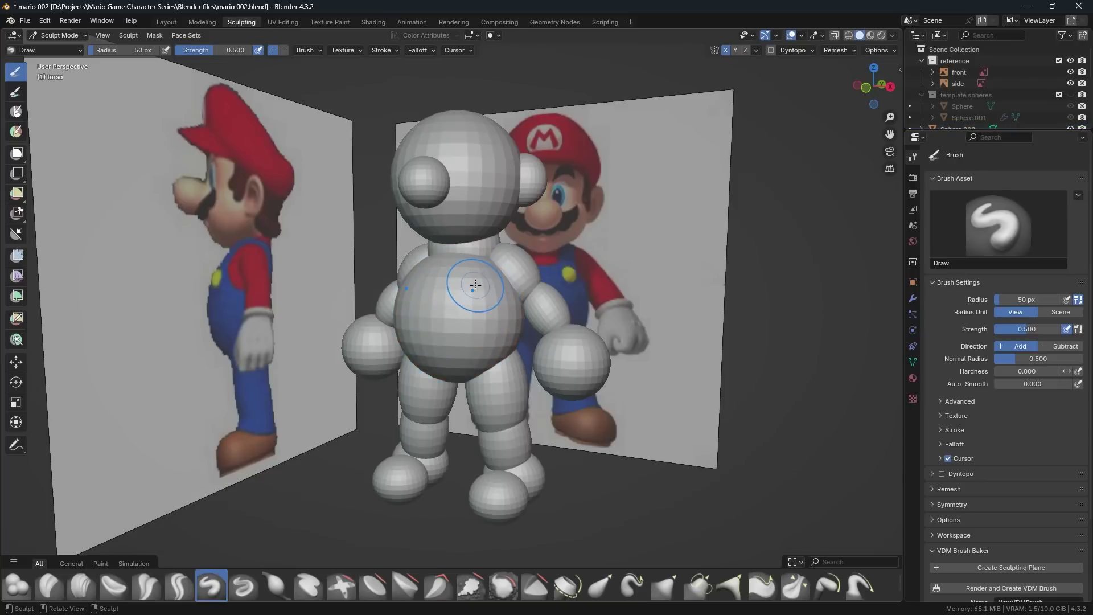
Check the voxel size setting in the torso's Remesh options.
{"action": "left_click", "coordinate": [846, 50]}
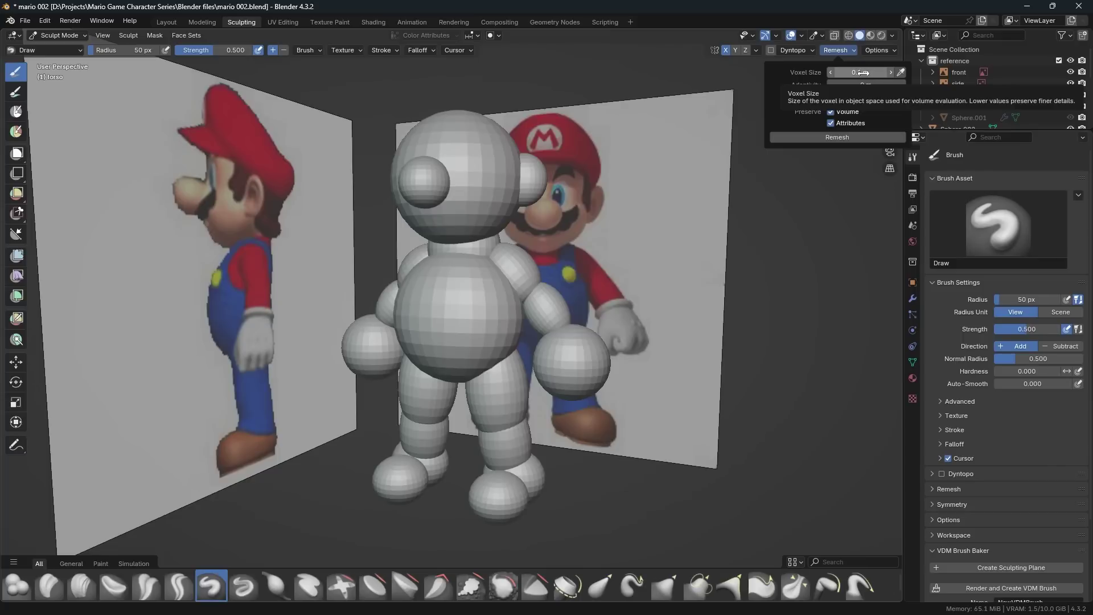
{"action": "left_click", "coordinate": [450, 307]}
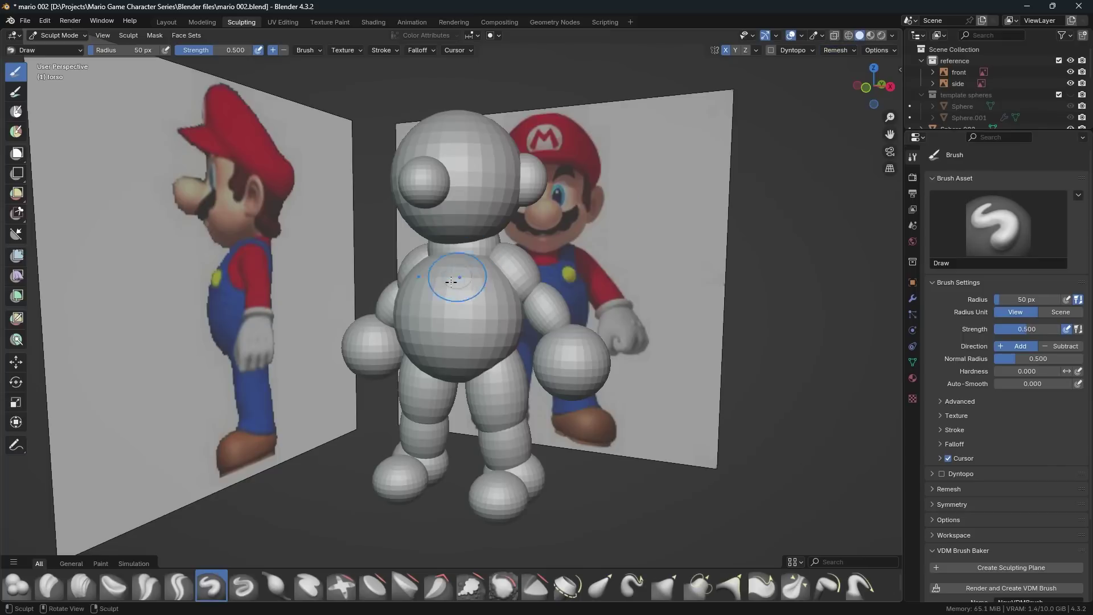
{"action": "scroll", "coordinate": [468, 311], "scroll_direction": "up", "scroll_amount": 2}
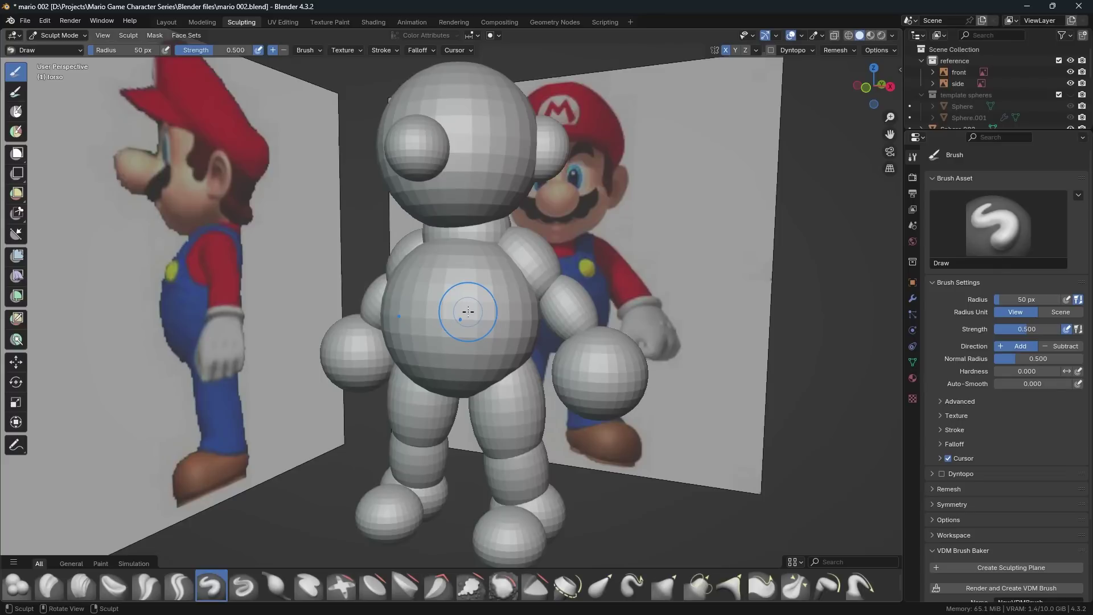
{"action": "left_click", "coordinate": [847, 49]}
Turn on the Statistics overlay in the viewports of both the Sculpting and Layout workspaces.
{"action": "left_click", "coordinate": [802, 35]}
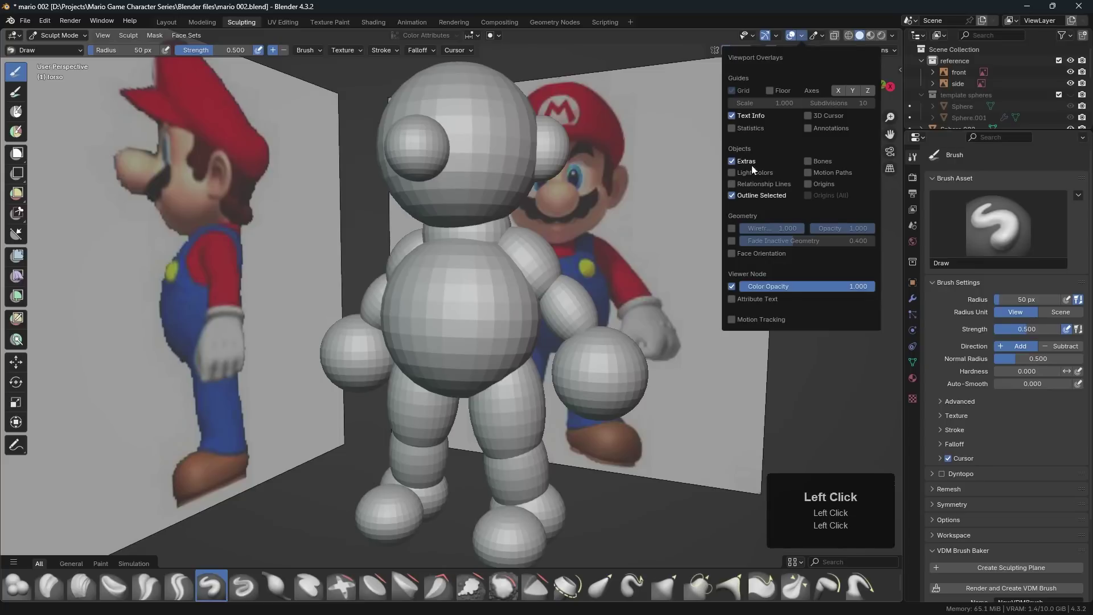
{"action": "left_click", "coordinate": [732, 128]}
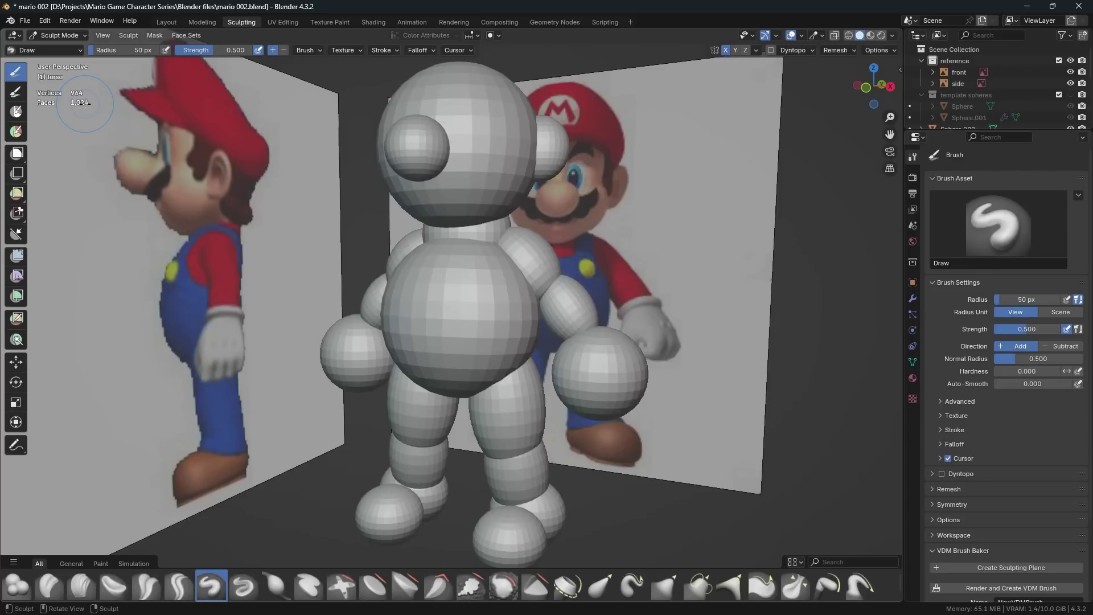
{"action": "left_click", "coordinate": [166, 21]}
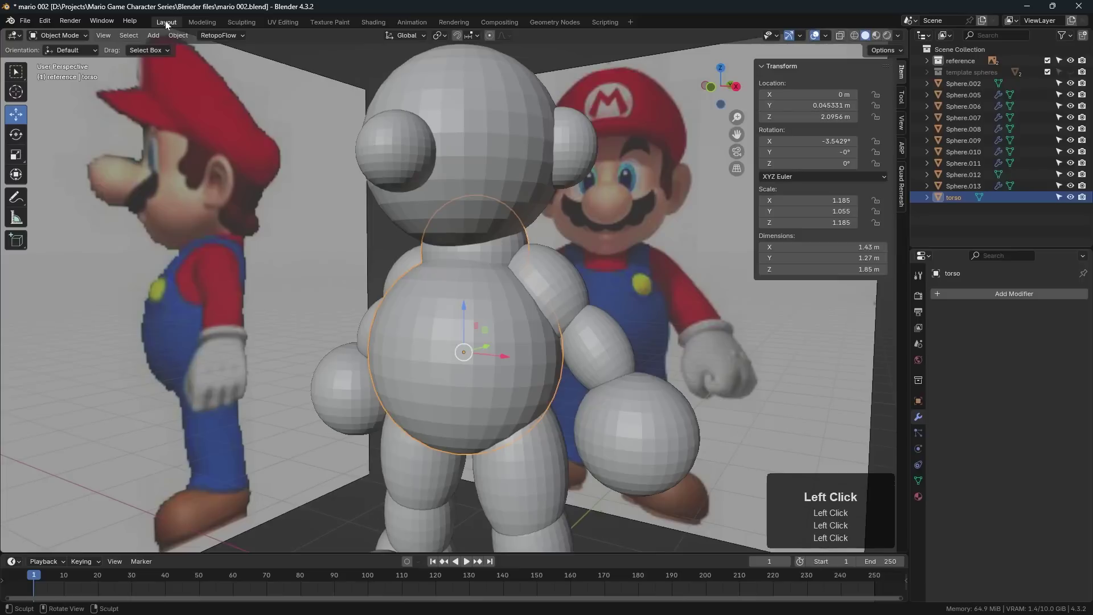
{"action": "left_click", "coordinate": [826, 35]}
{"action": "left_click", "coordinate": [767, 128]}
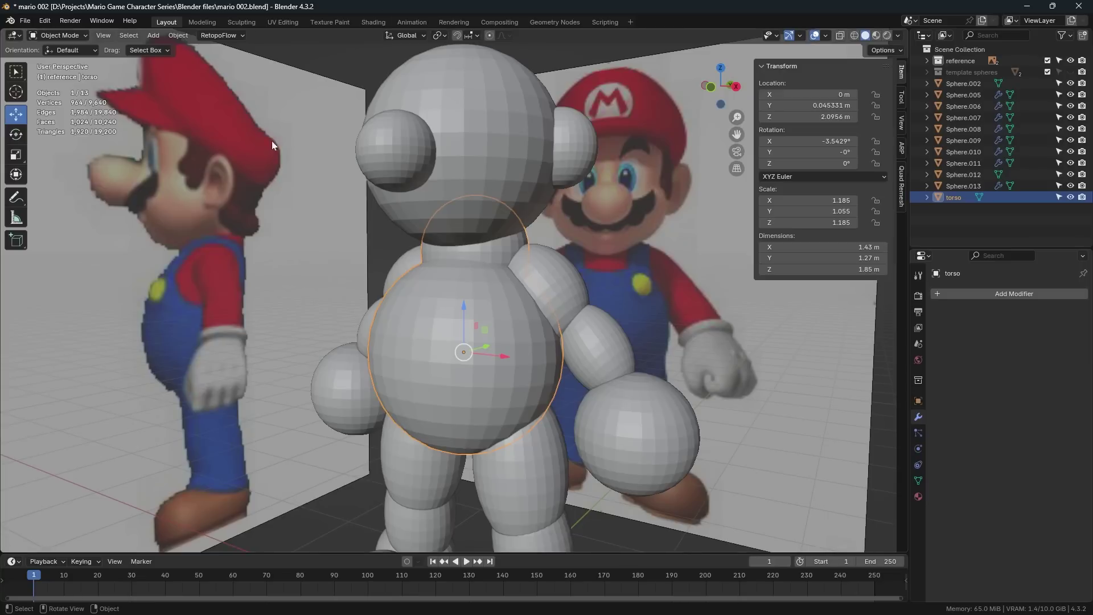
Return to the Sculpting workspace and remesh the torso with a voxel size of 0.01 m.
{"action": "left_click", "coordinate": [245, 23]}
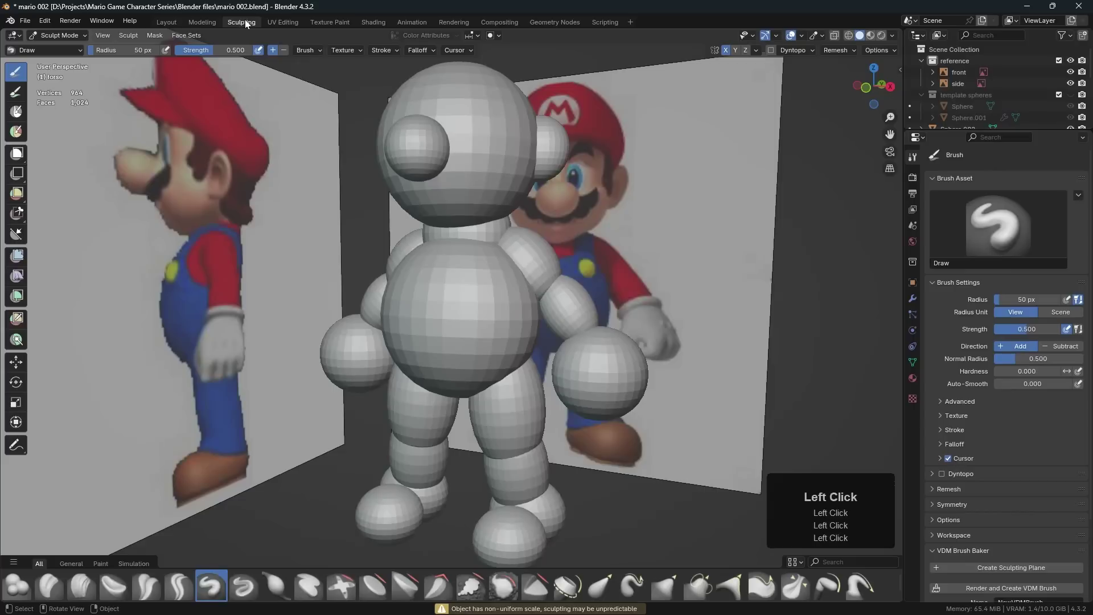
{"action": "mouse_move", "coordinate": [487, 341]}
{"action": "middle_mouse_down"}
{"action": "mouse_move", "coordinate": [490, 354]}
{"action": "mouse_move", "coordinate": [500, 334]}
{"action": "middle_mouse_up"}
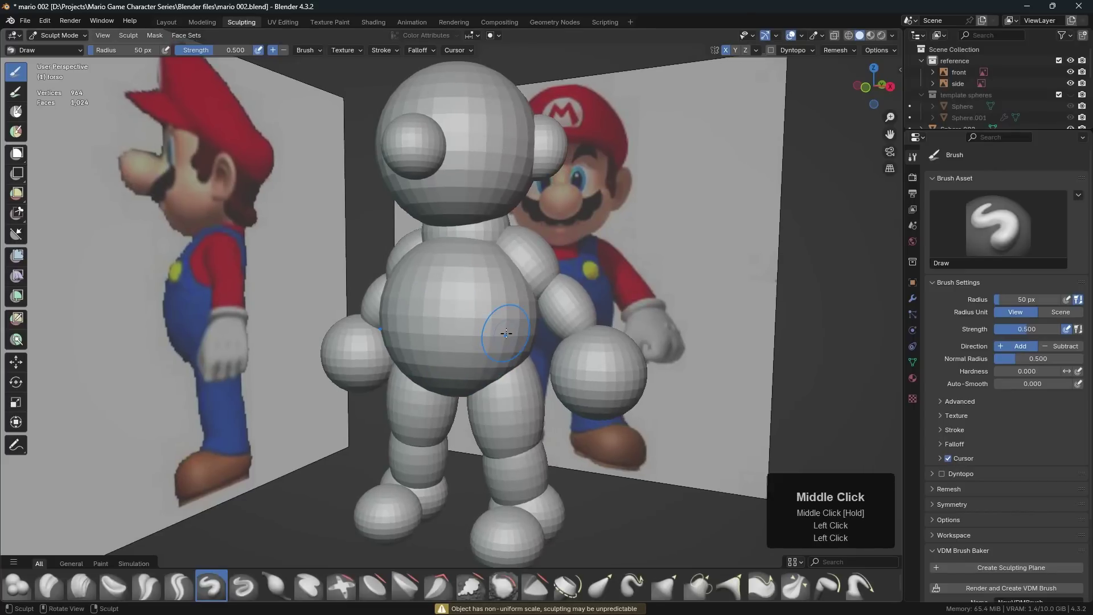
{"action": "left_click", "coordinate": [836, 50]}
{"action": "left_click", "coordinate": [859, 73]}
{"action": "type", "text": ".01"}
{"action": "key", "text": "KP_Enter"}
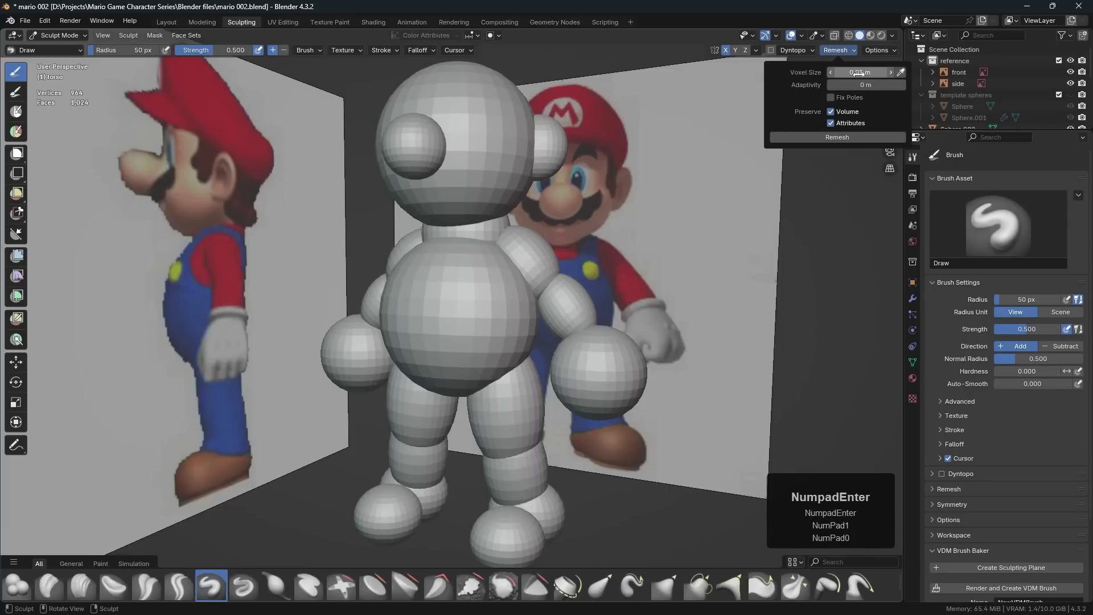
{"action": "left_click", "coordinate": [836, 138]}
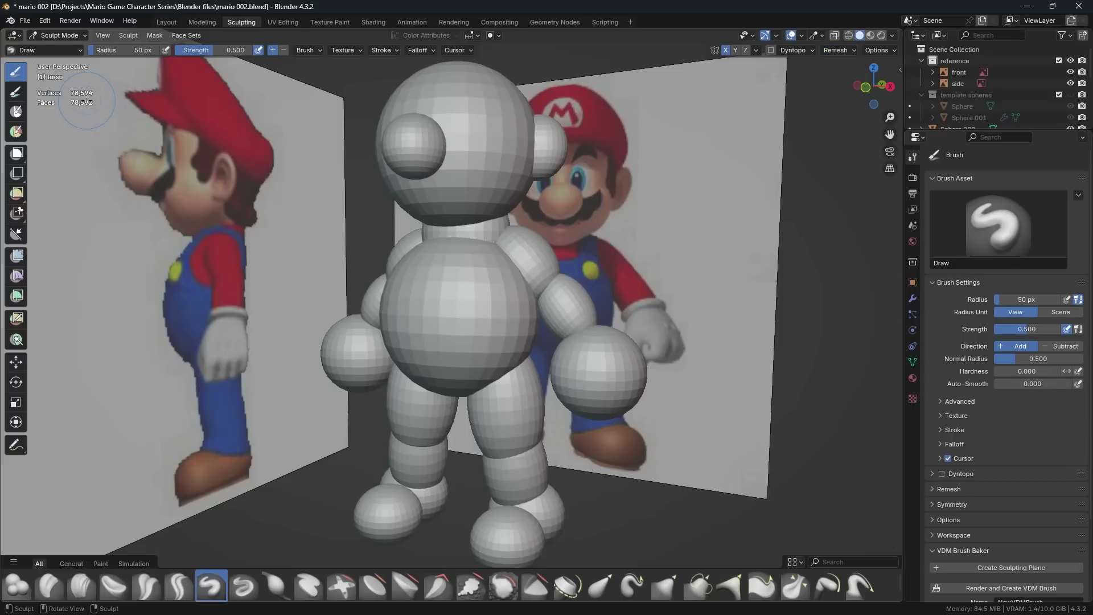
Examine the remeshed seam between the neck and the body up close.
{"action": "scroll", "coordinate": [523, 315], "scroll_direction": "up", "scroll_amount": 3}
{"action": "middle_click_drag", "start_coordinate": [529, 212], "coordinate": [515, 357], "text": "shift"}
{"action": "scroll", "coordinate": [498, 360], "scroll_direction": "up", "scroll_amount": 3}
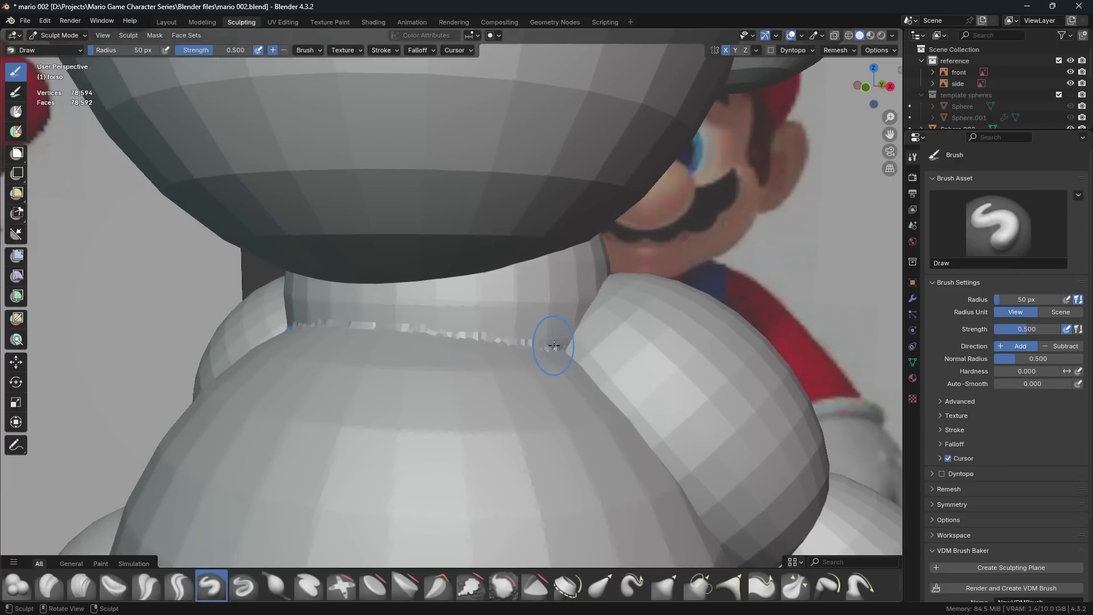
Examine the remeshed torso's mesh density in wireframe display, then return to the solid view of the whole character.
{"action": "middle_click_drag", "start_coordinate": [476, 354], "coordinate": [448, 360]}
{"action": "key", "text": "shift+z"}
{"action": "scroll", "coordinate": [443, 355], "scroll_direction": "up", "scroll_amount": 3}
{"action": "scroll", "coordinate": [372, 240], "scroll_direction": "down", "scroll_amount": 2}
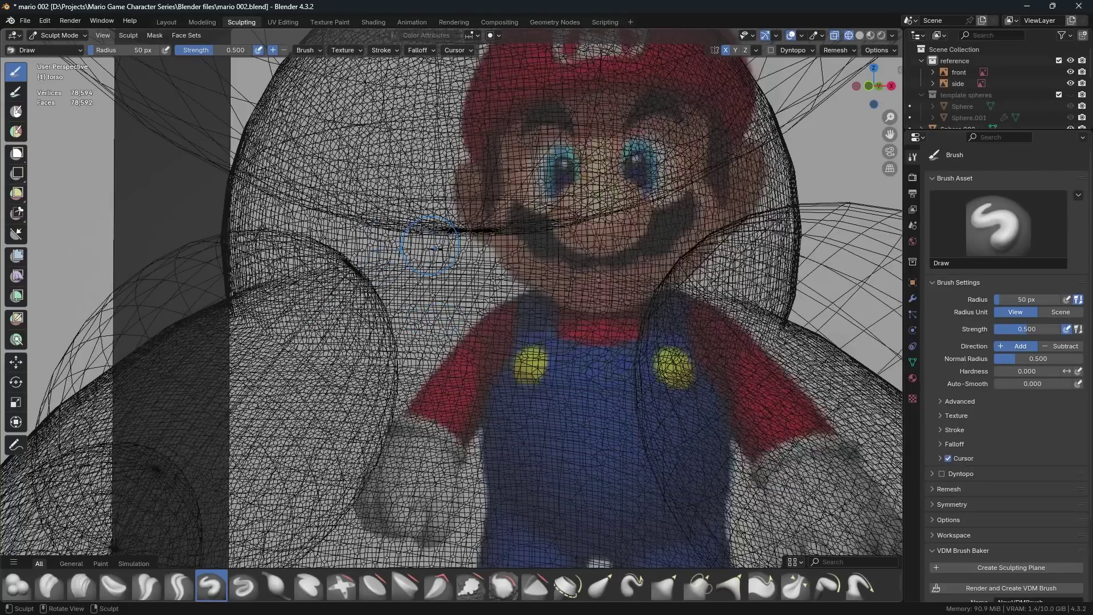
{"action": "middle_click_drag", "start_coordinate": [484, 310], "coordinate": [523, 316]}
{"action": "middle_click_drag", "start_coordinate": [469, 375], "coordinate": [515, 387]}
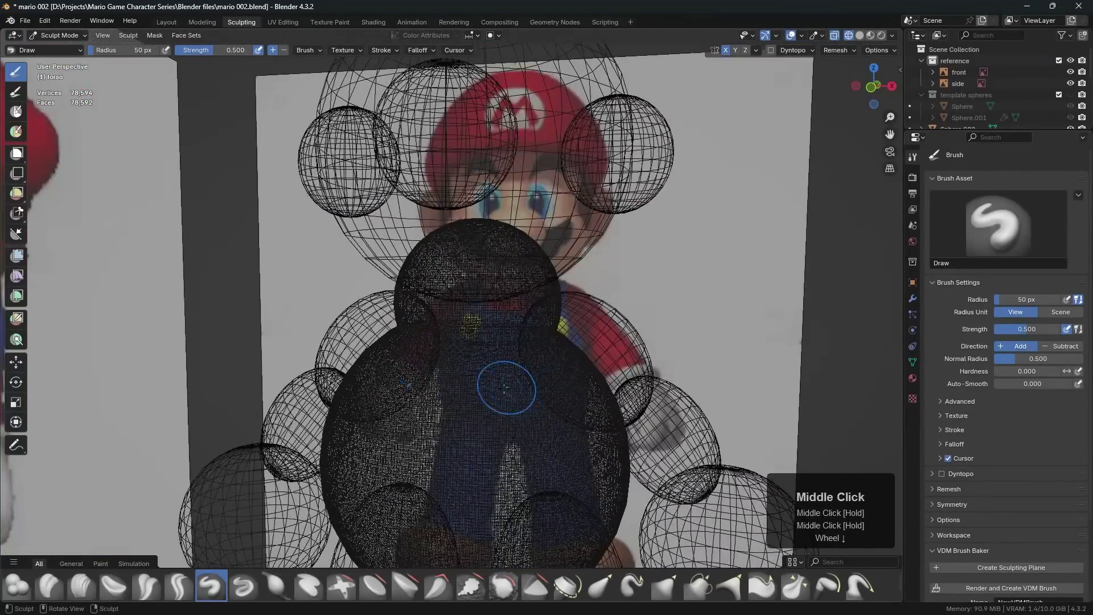
{"action": "scroll", "coordinate": [501, 388], "scroll_direction": "down", "scroll_amount": 1}
{"action": "key", "text": "shift+z"}
{"action": "middle_click_drag", "start_coordinate": [499, 391], "coordinate": [551, 263], "text": "shift"}
{"action": "scroll", "coordinate": [517, 349], "scroll_direction": "down", "scroll_amount": 1}
{"action": "middle_click_drag", "start_coordinate": [551, 263], "coordinate": [532, 234]}
{"action": "middle_click_drag", "start_coordinate": [536, 230], "coordinate": [530, 308], "text": "shift"}
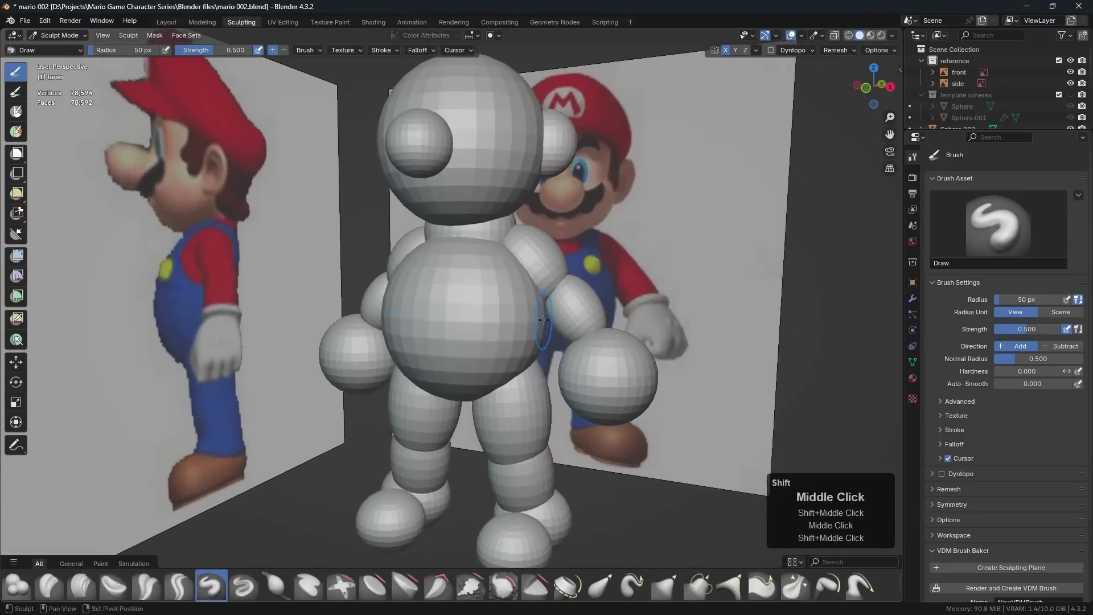
Check the torso's transform values in the Layout workspace and reopen the Sculpting workspace.
{"action": "left_click", "coordinate": [168, 22]}
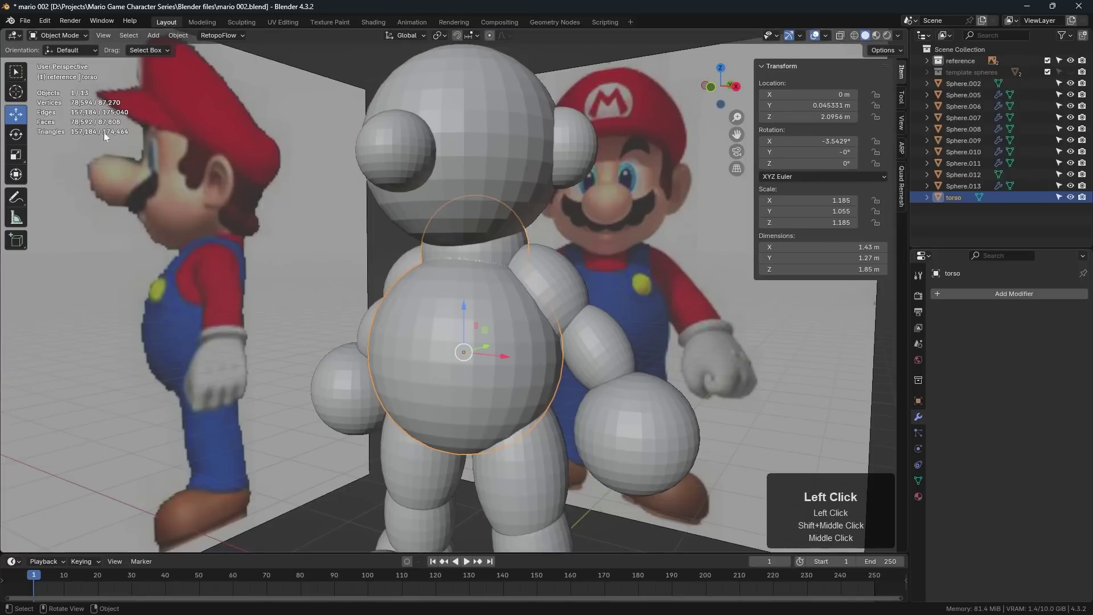
{"action": "left_click", "coordinate": [503, 367]}
{"action": "scroll", "coordinate": [502, 366], "scroll_direction": "down", "scroll_amount": 1}
{"action": "middle_click_drag", "start_coordinate": [502, 366], "coordinate": [494, 350], "text": "shift"}
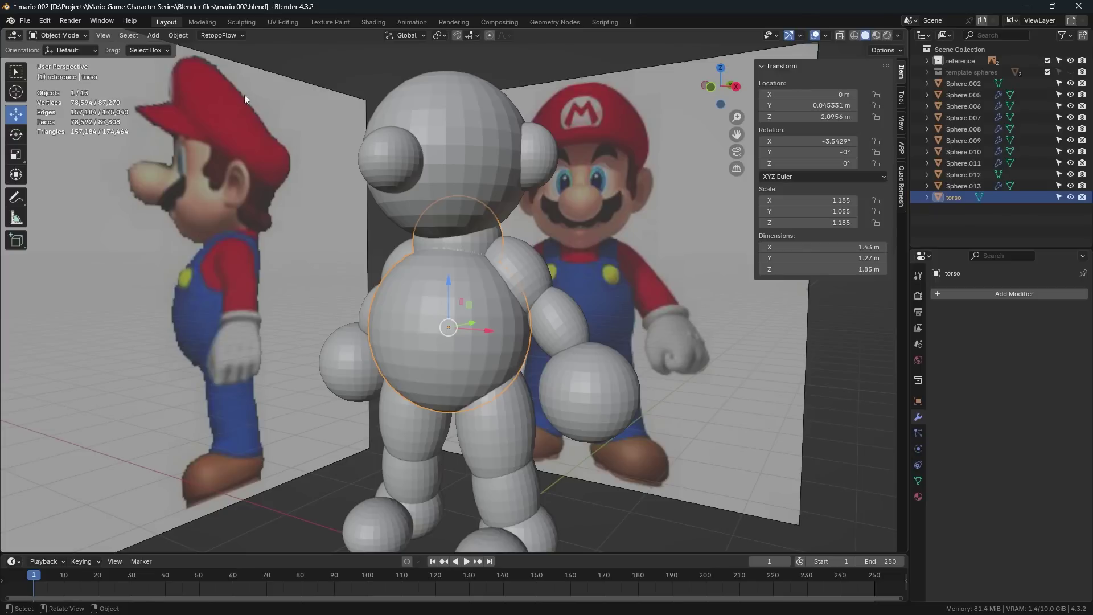
{"action": "left_click", "coordinate": [243, 21]}
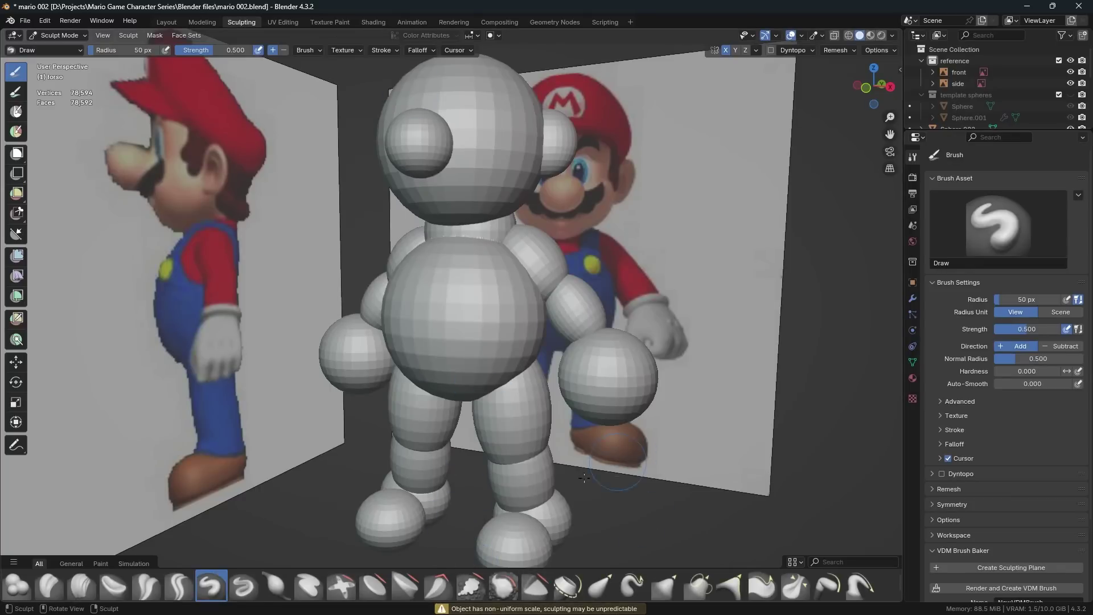
{"action": "scroll", "coordinate": [540, 365], "scroll_direction": "down", "scroll_amount": 1}
{"action": "middle_click_drag", "start_coordinate": [539, 366], "coordinate": [539, 379], "text": "shift"}
{"action": "middle_click", "coordinate": [538, 379], "text": "shift"}
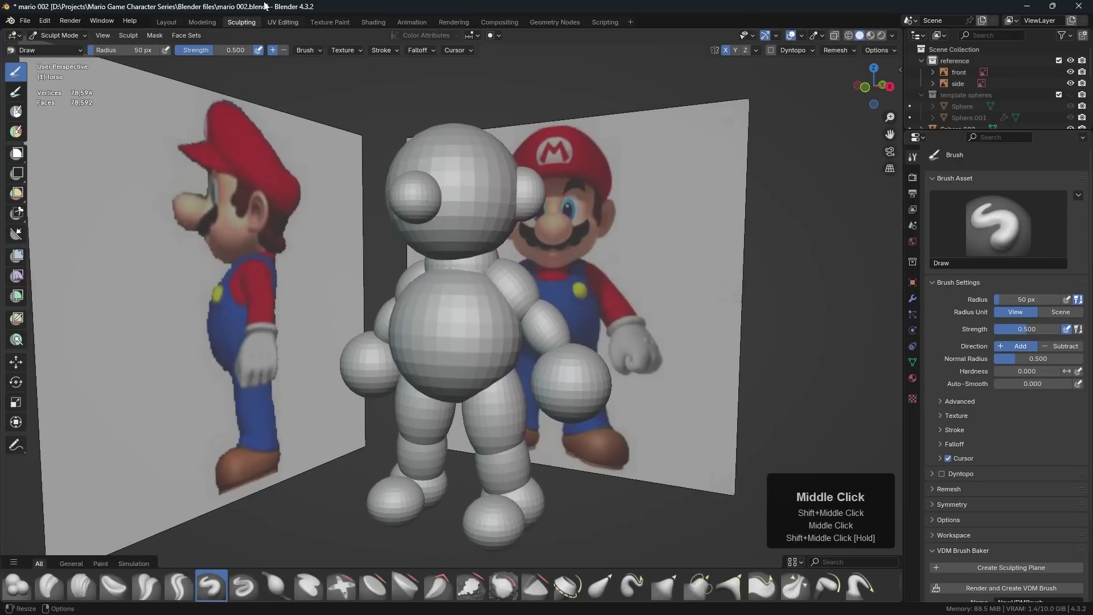
Apply the torso's scale in the Layout workspace and return to the Sculpting workspace.
{"action": "left_click", "coordinate": [164, 22]}
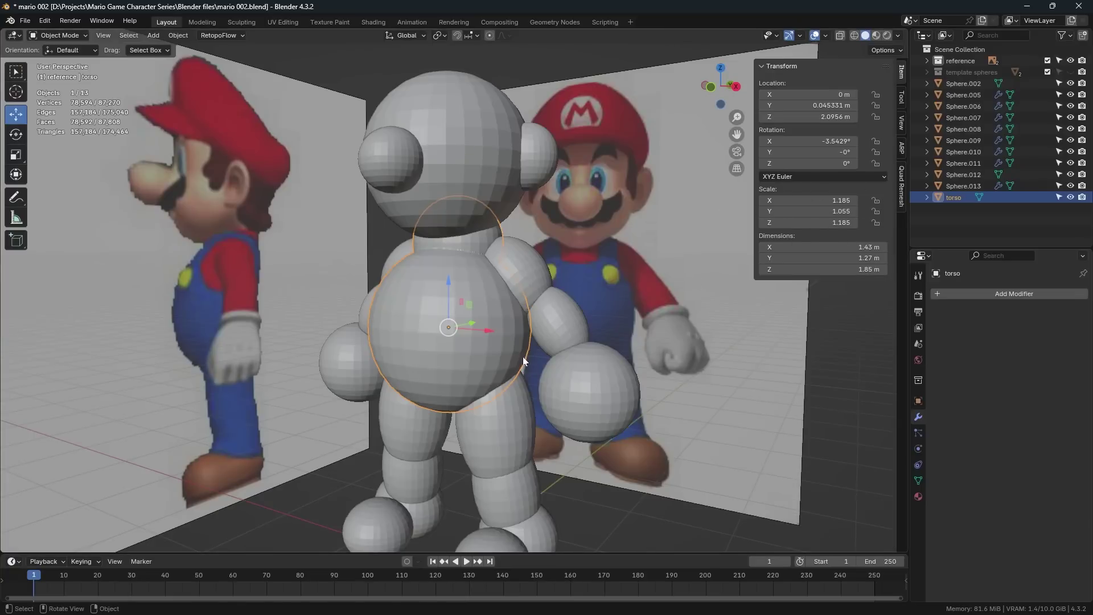
{"action": "middle_click_drag", "start_coordinate": [494, 365], "coordinate": [496, 364]}
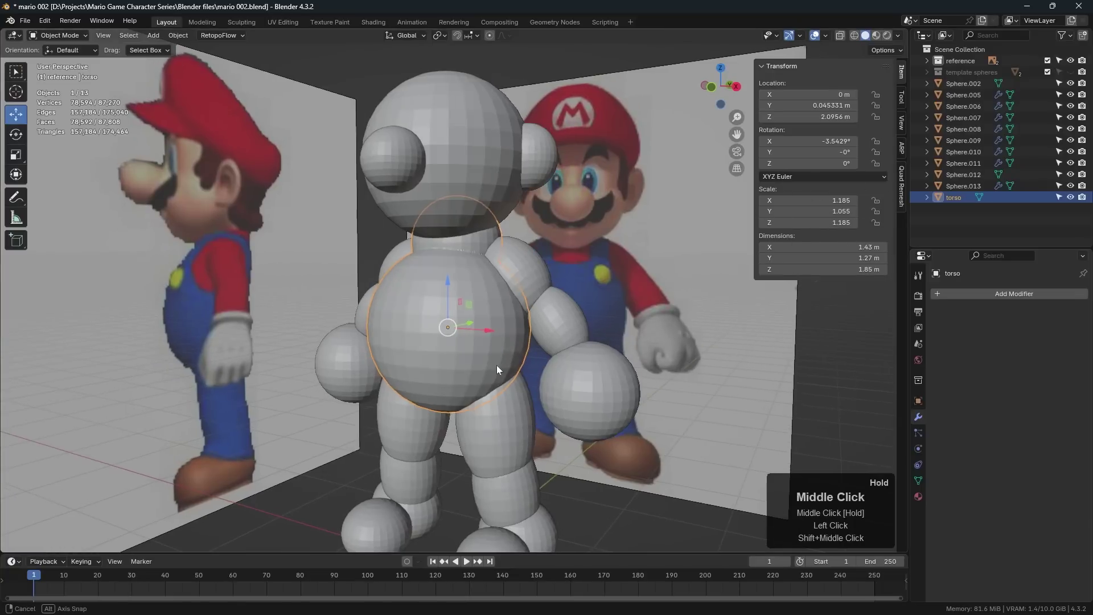
{"action": "key", "text": "ctrl+a"}
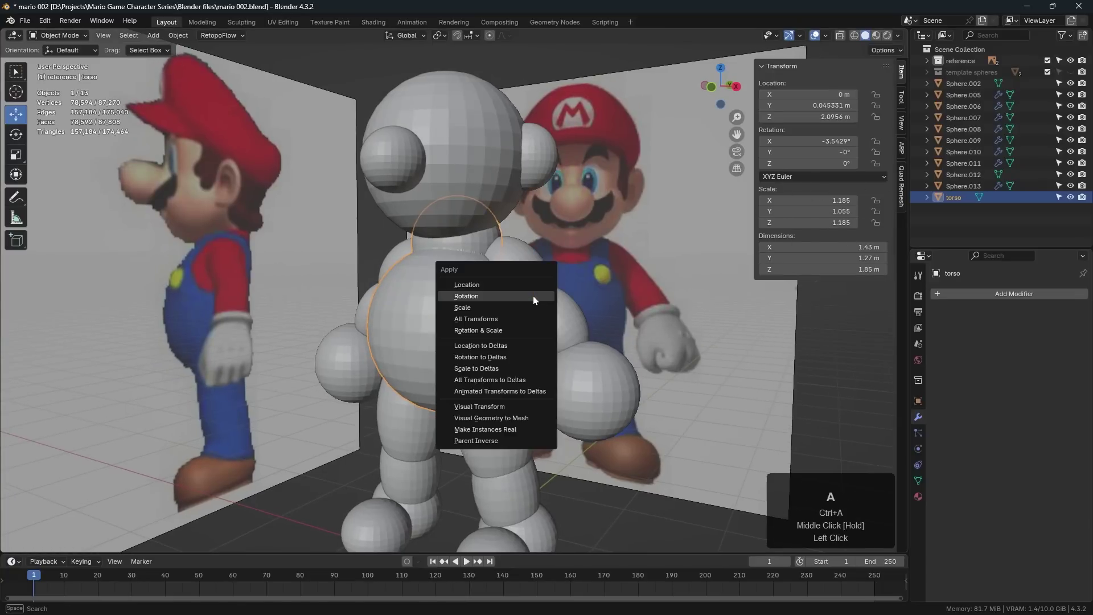
{"action": "left_click", "coordinate": [483, 308]}
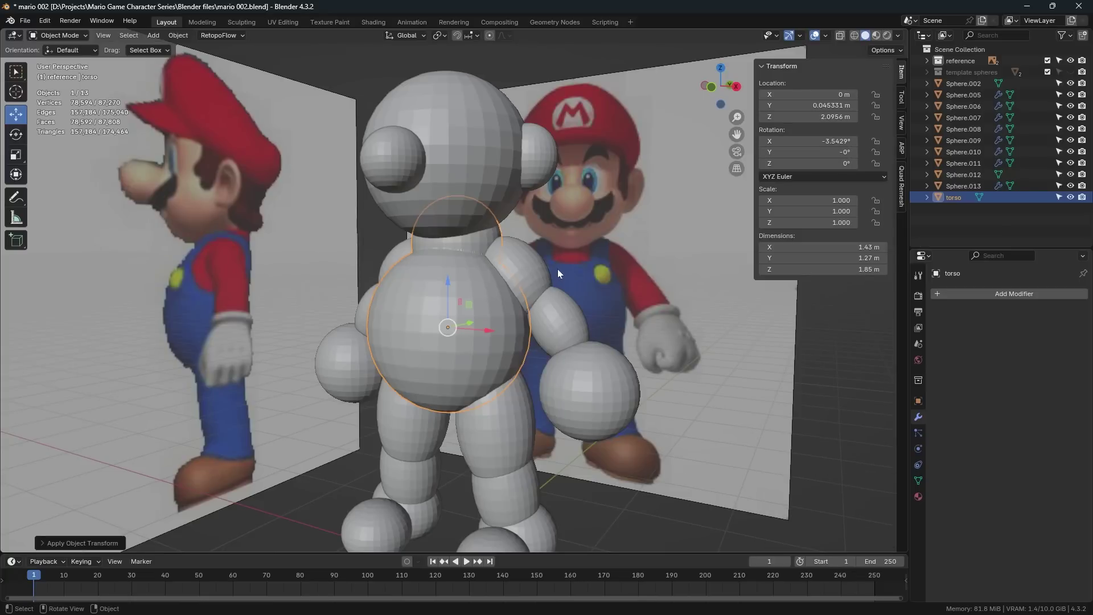
{"action": "key", "text": "ctrl+a"}
{"action": "left_click", "coordinate": [496, 258]}
{"action": "left_click", "coordinate": [241, 22]}
{"action": "scroll", "coordinate": [523, 287], "scroll_direction": "up", "scroll_amount": 1}
{"action": "middle_click_drag", "start_coordinate": [523, 286], "coordinate": [513, 284], "text": "shift"}
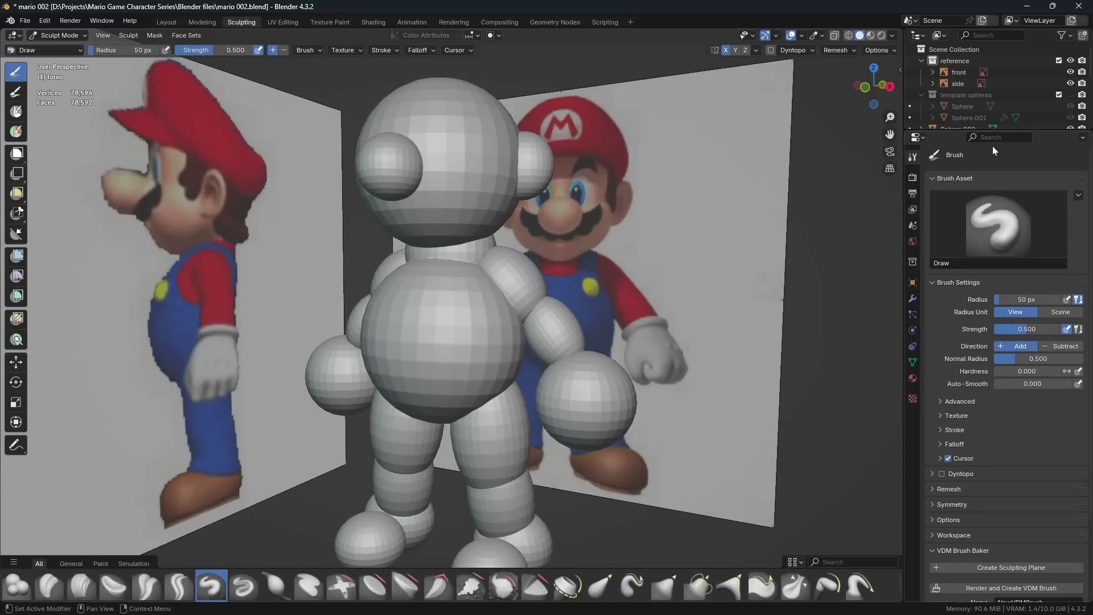
Enlarge the Outliner to list every object and select the spheres from Sphere.013 to Sphere.007 one by one to identify them.
{"action": "left_click_drag", "start_coordinate": [998, 130], "coordinate": [973, 317]}
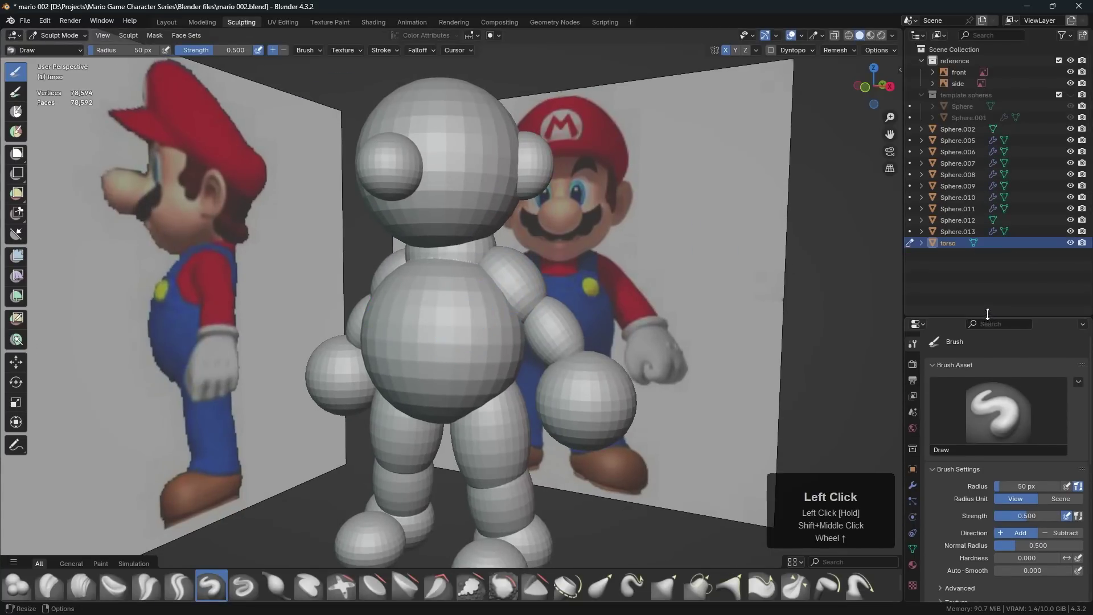
{"action": "left_click", "coordinate": [951, 231]}
{"action": "left_click", "coordinate": [954, 221]}
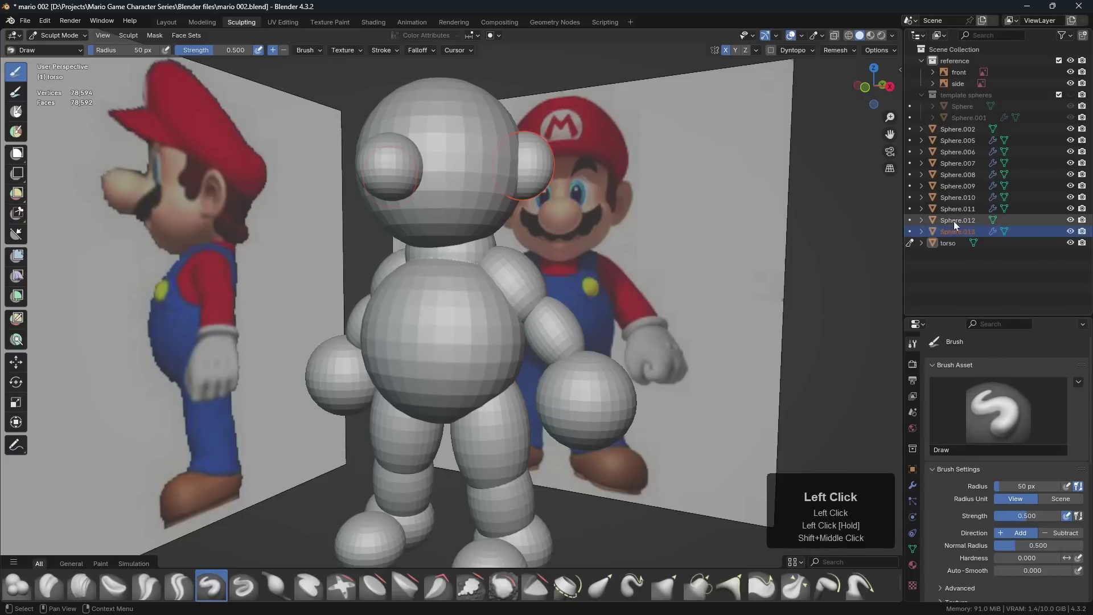
{"action": "left_click", "coordinate": [956, 209]}
{"action": "left_click", "coordinate": [958, 198]}
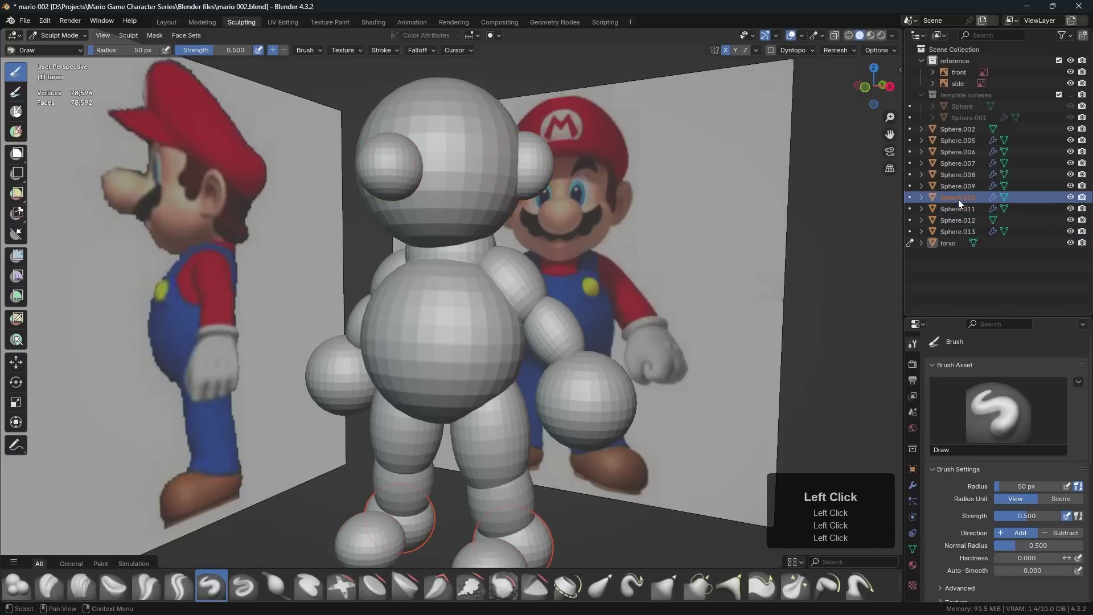
{"action": "left_click", "coordinate": [959, 187]}
{"action": "left_click", "coordinate": [961, 175]}
{"action": "left_click", "coordinate": [961, 164]}
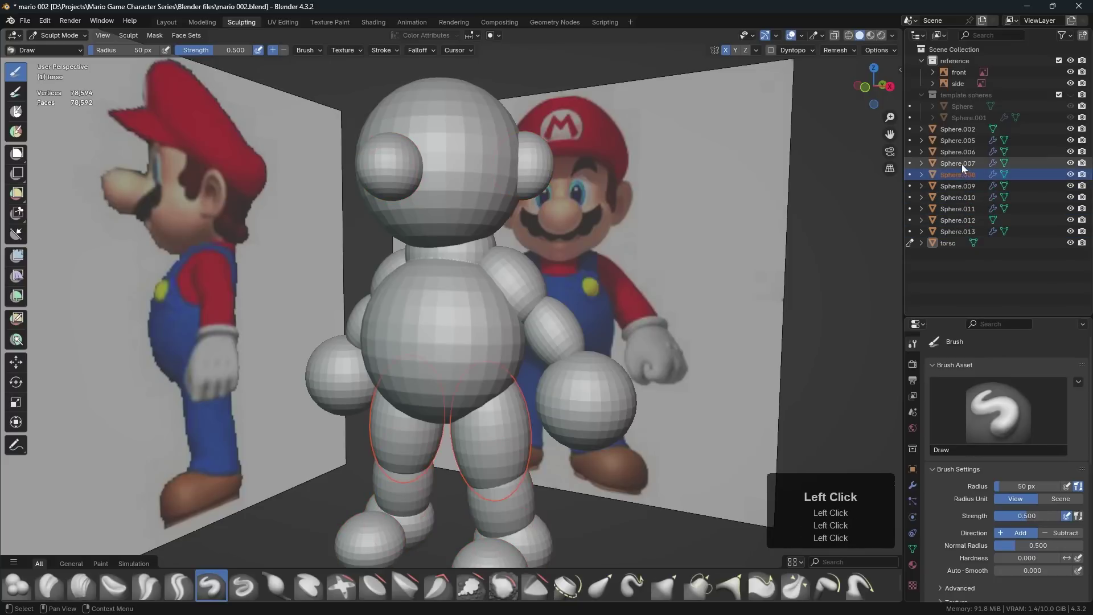
Hide the arm and hand spheres Sphere.005, Sphere.006 and Sphere.007, and make the torso the selected object again.
{"action": "left_click", "coordinate": [1070, 163]}
{"action": "left_click", "coordinate": [1070, 152]}
{"action": "left_click", "coordinate": [1070, 140]}
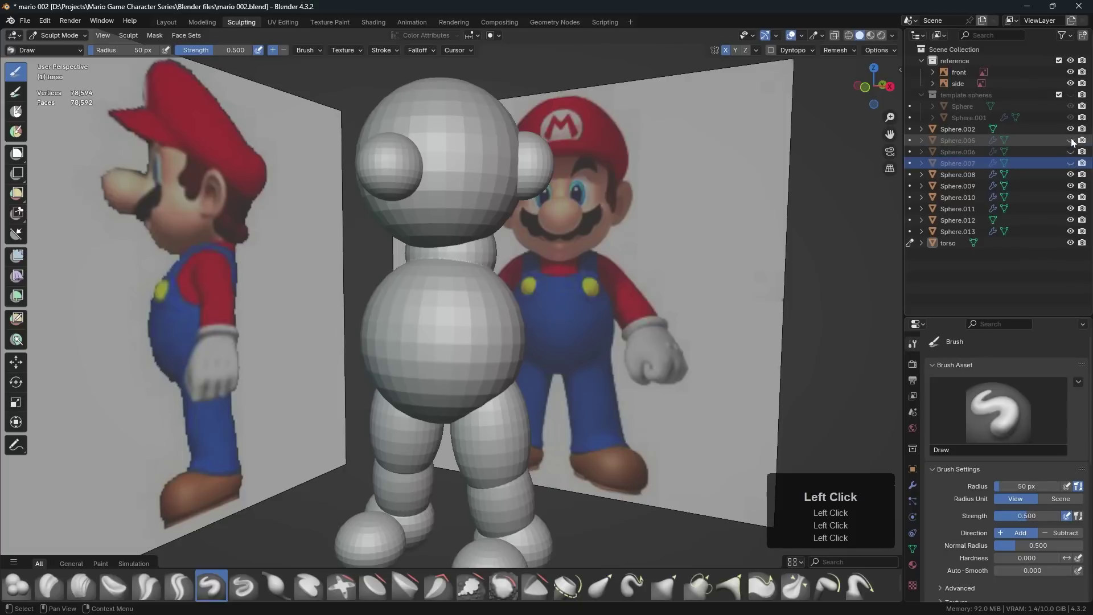
{"action": "left_click", "coordinate": [951, 243]}
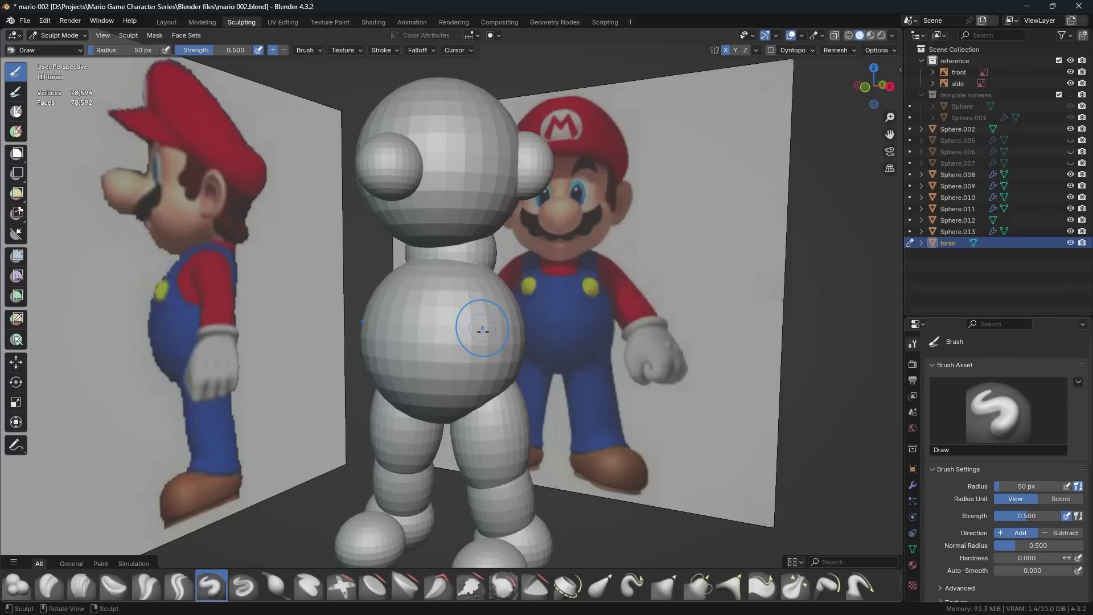
Enlarge the Draw brush's radius to 115 px over the torso.
{"action": "mouse_move", "coordinate": [507, 344]}
{"action": "middle_mouse_down"}
{"action": "mouse_move", "coordinate": [420, 354]}
{"action": "mouse_move", "coordinate": [512, 350]}
{"action": "mouse_move", "coordinate": [498, 350]}
{"action": "middle_mouse_up"}
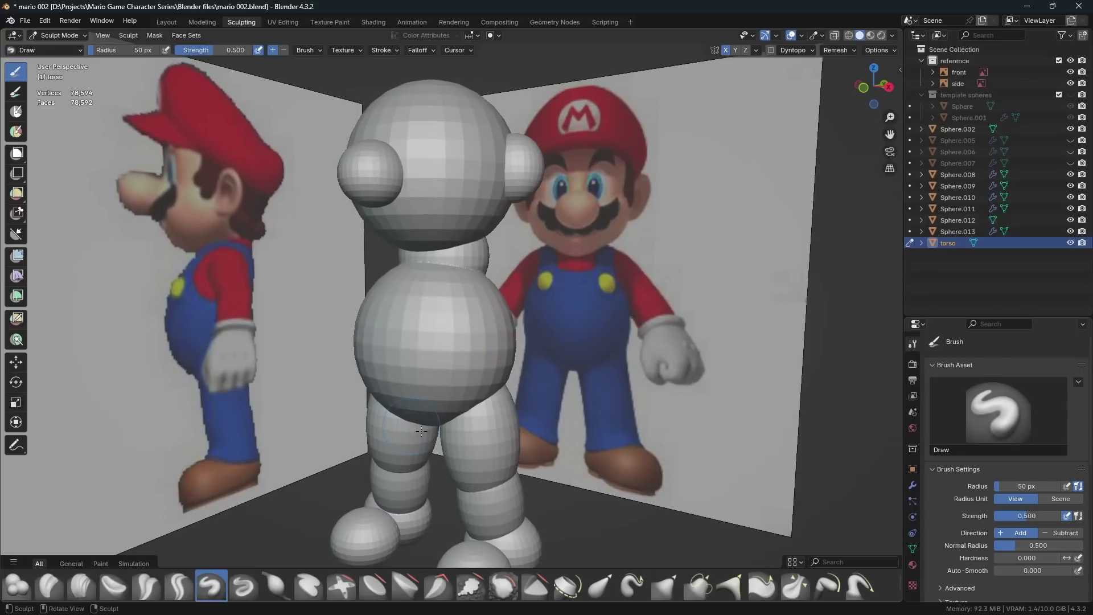
{"action": "middle_click_drag", "start_coordinate": [410, 370], "coordinate": [439, 359], "text": "ctrl"}
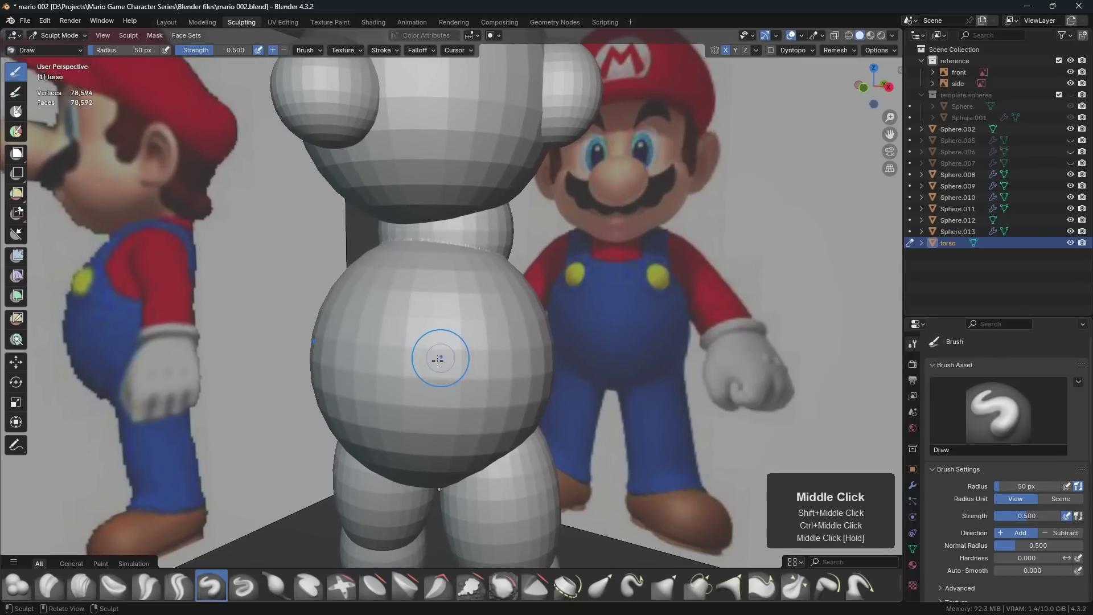
{"action": "key", "text": "f"}
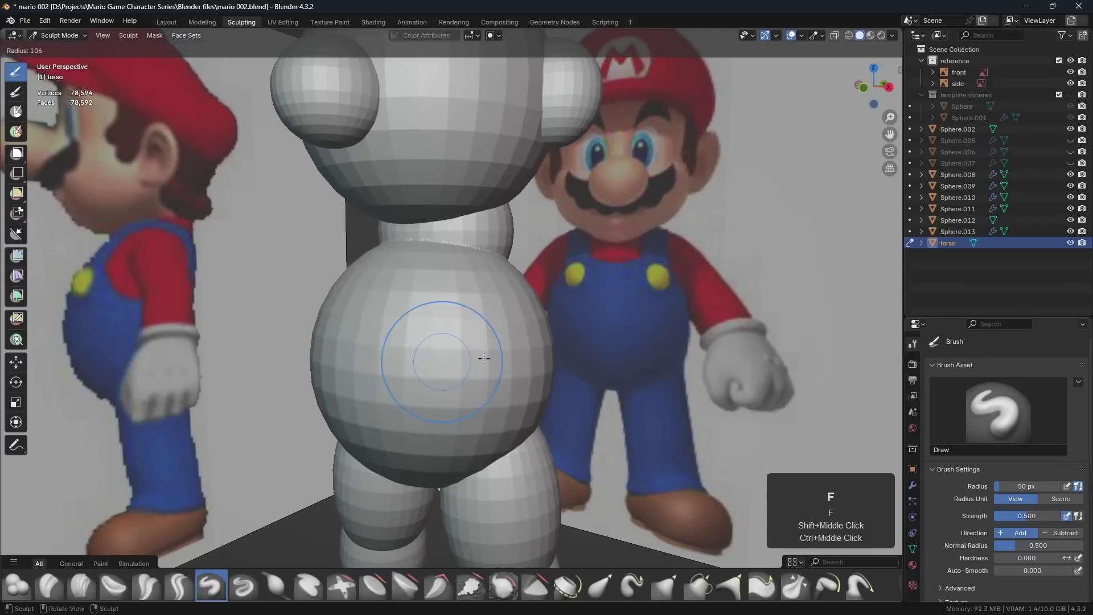
{"action": "left_click", "coordinate": [475, 363]}
Smooth the faceted surface of the torso's belly using the Draw brush's temporary smoothing mode.
{"action": "middle_click_drag", "start_coordinate": [495, 369], "coordinate": [492, 354]}
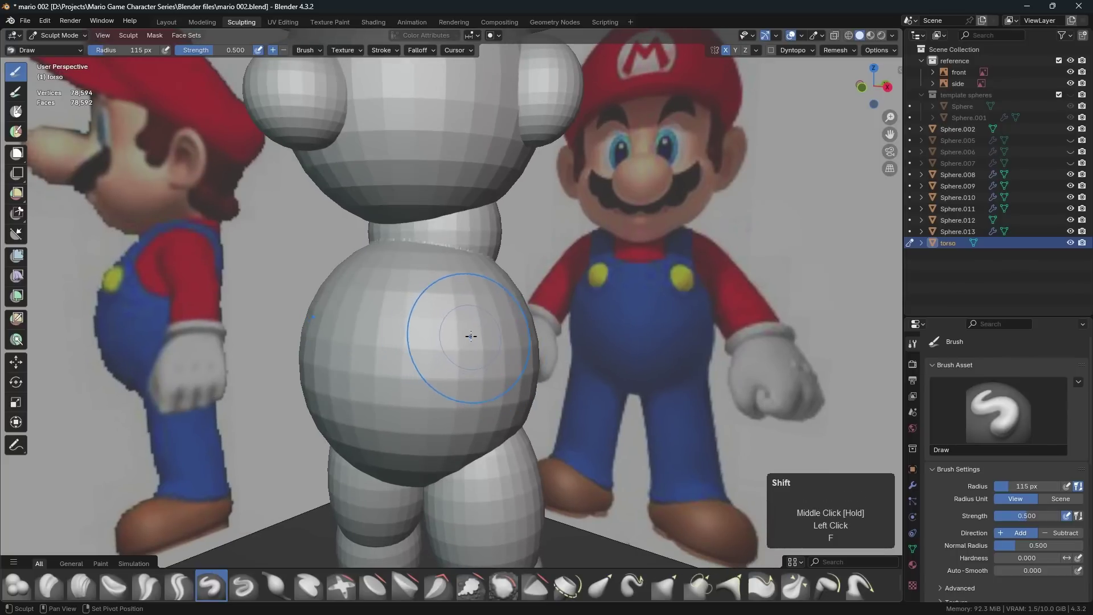
{"action": "left_click_drag", "start_coordinate": [464, 335], "coordinate": [400, 351], "text": "shift"}
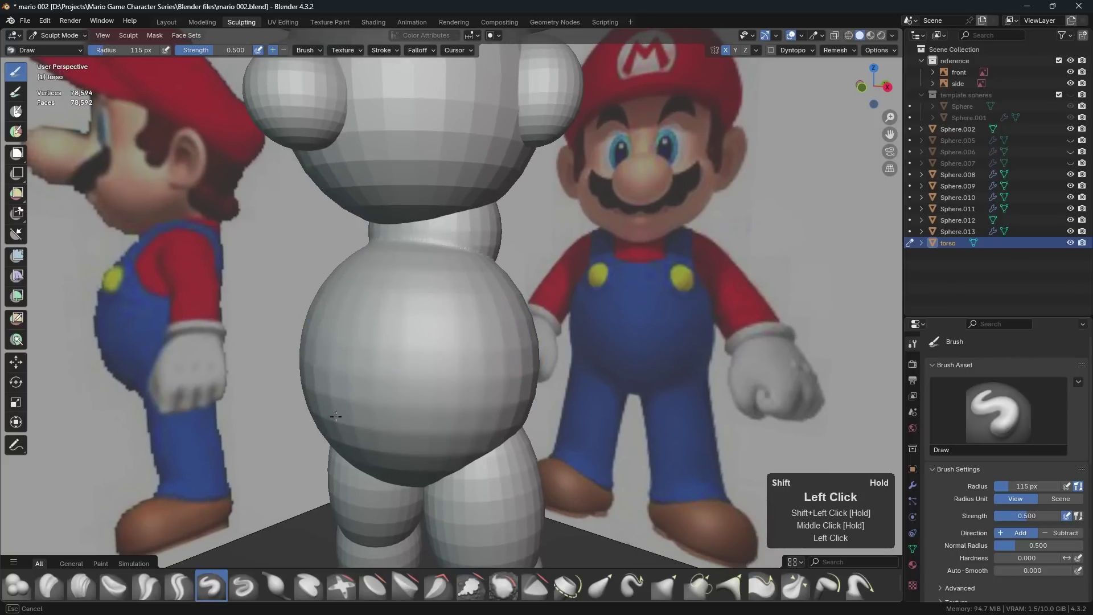
{"action": "middle_click_drag", "start_coordinate": [563, 386], "coordinate": [449, 422]}
{"action": "left_click", "coordinate": [449, 422], "text": "shift"}
{"action": "left_click_drag", "start_coordinate": [390, 311], "coordinate": [412, 383], "text": "shift"}
{"action": "middle_click_drag", "start_coordinate": [412, 383], "coordinate": [458, 376]}
Switch to the Smooth brush and smooth the facets on the torso's lower belly and sides.
{"action": "key", "text": "s"}
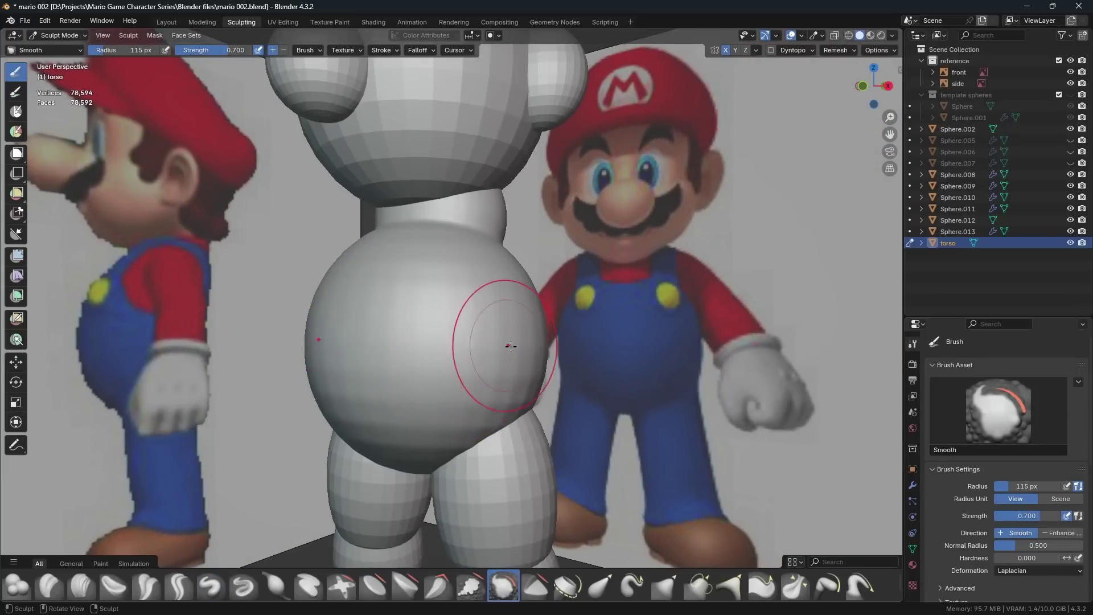
{"action": "middle_click_drag", "start_coordinate": [558, 371], "coordinate": [447, 370]}
{"action": "left_click", "coordinate": [448, 370]}
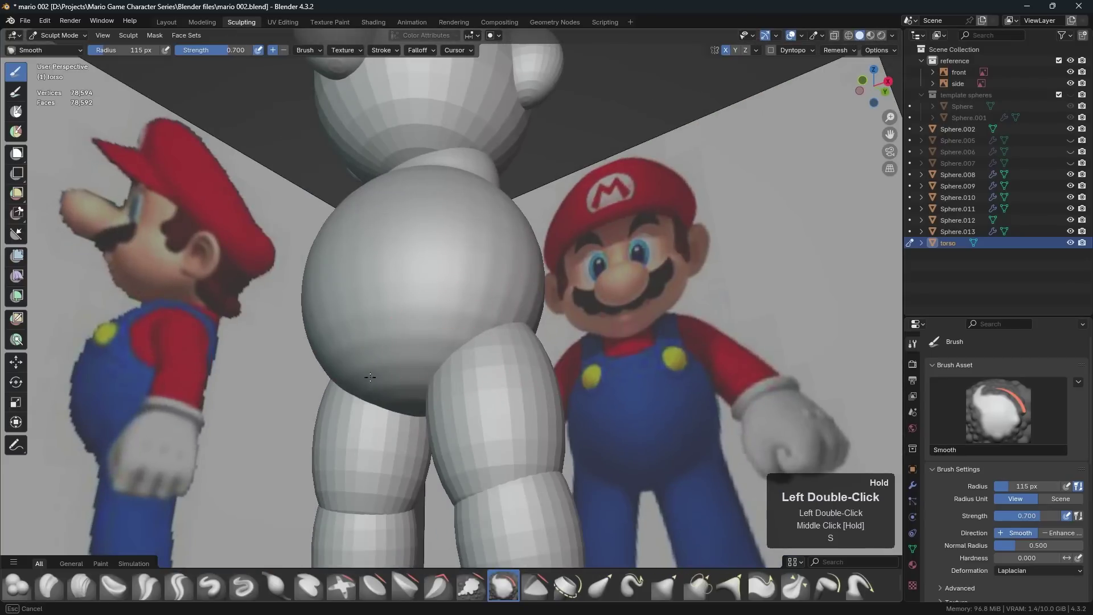
{"action": "left_click_drag", "start_coordinate": [344, 359], "coordinate": [399, 342]}
{"action": "left_click_drag", "start_coordinate": [485, 288], "coordinate": [496, 314]}
{"action": "middle_click_drag", "start_coordinate": [495, 315], "coordinate": [455, 353]}
{"action": "left_click_drag", "start_coordinate": [454, 353], "coordinate": [450, 354]}
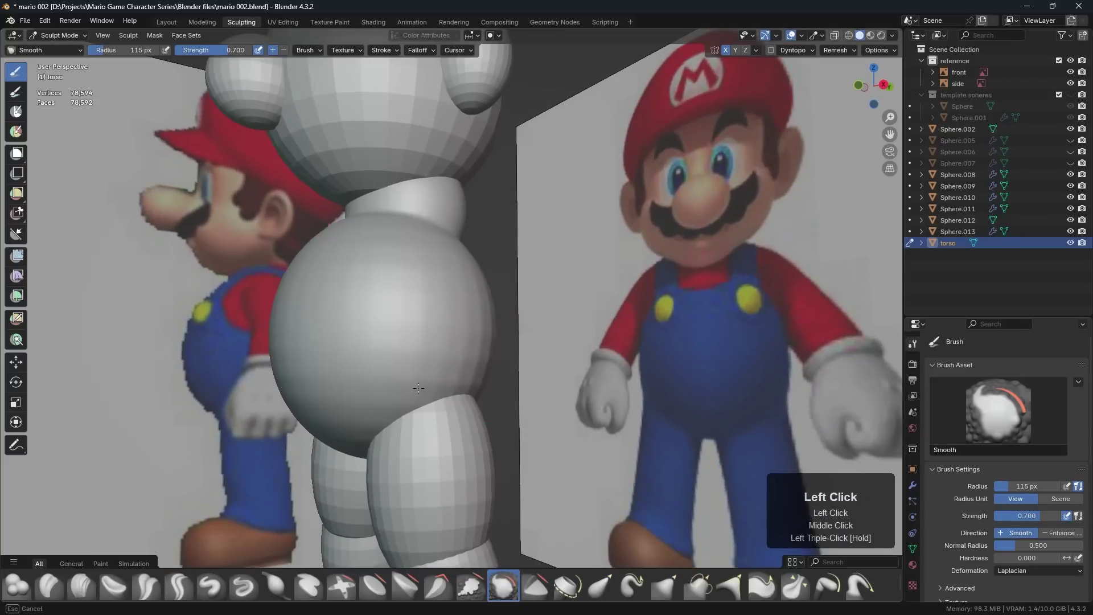
Smooth the remaining facets all around the torso, including the seam between the neck and the body.
{"action": "mouse_move", "coordinate": [344, 285]}
{"action": "middle_mouse_down"}
{"action": "mouse_move", "coordinate": [427, 319]}
{"action": "mouse_move", "coordinate": [374, 442]}
{"action": "middle_mouse_up"}
{"action": "left_click", "coordinate": [426, 319]}
{"action": "left_click", "coordinate": [374, 441]}
{"action": "left_click_drag", "start_coordinate": [386, 237], "coordinate": [356, 282]}
{"action": "mouse_move", "coordinate": [356, 283]}
{"action": "middle_mouse_down"}
{"action": "mouse_move", "coordinate": [374, 346]}
{"action": "mouse_move", "coordinate": [407, 346]}
{"action": "middle_mouse_up"}
{"action": "left_click_drag", "start_coordinate": [403, 362], "coordinate": [322, 362]}
{"action": "mouse_move", "coordinate": [323, 362]}
{"action": "middle_mouse_down"}
{"action": "mouse_move", "coordinate": [453, 317]}
{"action": "mouse_move", "coordinate": [500, 341]}
{"action": "mouse_move", "coordinate": [410, 398]}
{"action": "middle_mouse_up"}
{"action": "left_click", "coordinate": [452, 317]}
{"action": "left_click", "coordinate": [364, 321]}
{"action": "middle_click_drag", "start_coordinate": [378, 324], "coordinate": [478, 374]}
{"action": "left_click_drag", "start_coordinate": [478, 374], "coordinate": [493, 376]}
{"action": "mouse_move", "coordinate": [493, 376]}
{"action": "middle_mouse_down", "text": "ctrl"}
{"action": "mouse_move", "coordinate": [501, 317]}
{"action": "mouse_move", "coordinate": [523, 334]}
{"action": "mouse_move", "coordinate": [472, 380]}
{"action": "mouse_move", "coordinate": [559, 360]}
{"action": "middle_mouse_up", "text": "ctrl"}
{"action": "middle_click_drag", "start_coordinate": [559, 360], "coordinate": [552, 348]}
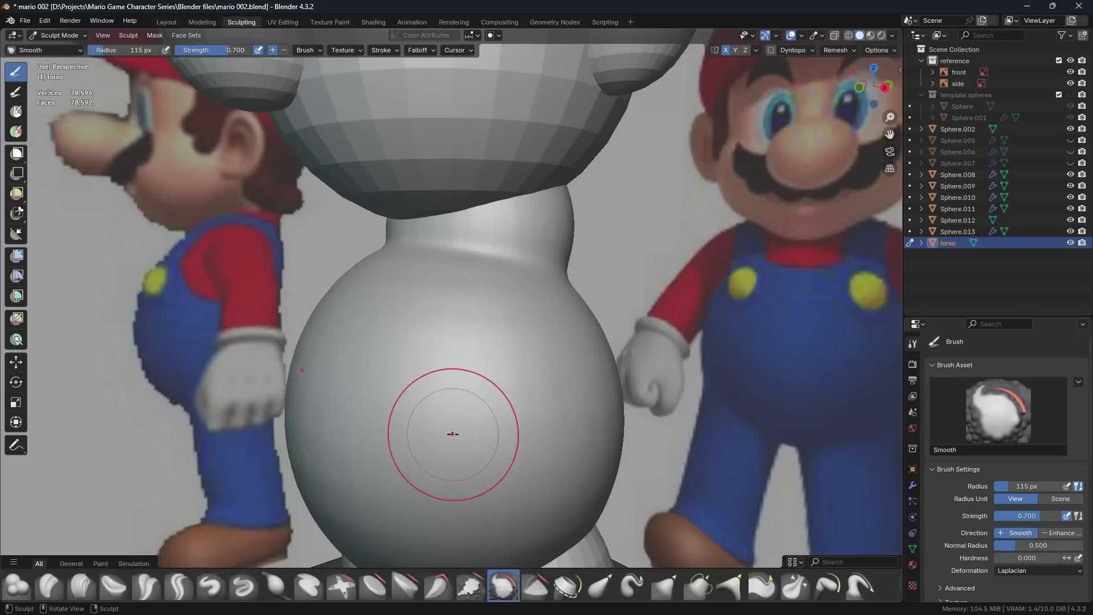
Show the brush names in the asset shelf and limit it to the General catalog.
{"action": "left_click", "coordinate": [801, 562]}
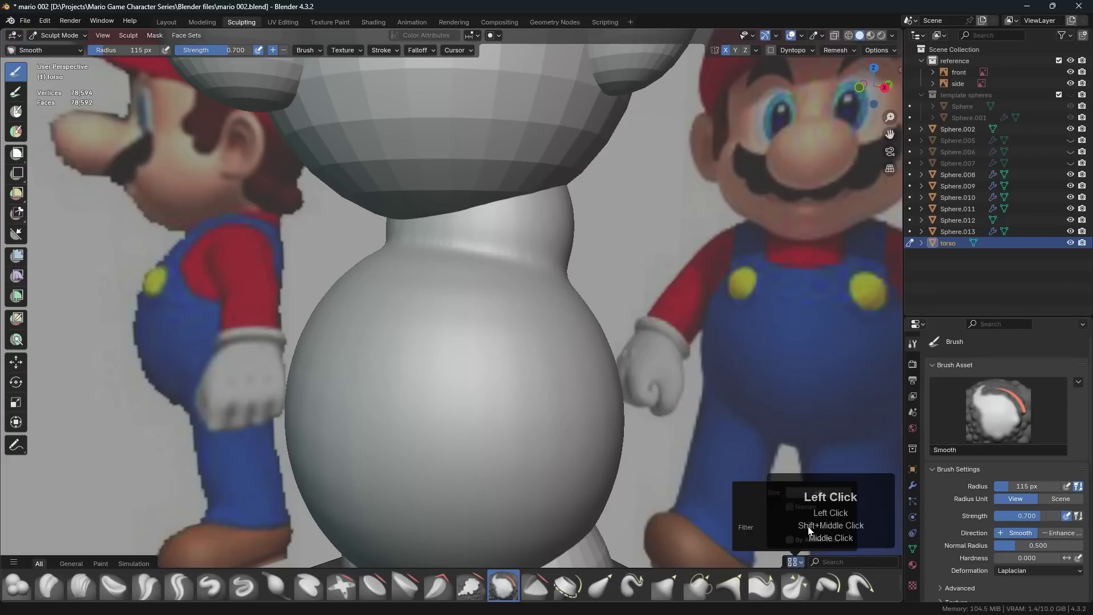
{"action": "left_click_drag", "start_coordinate": [784, 508], "coordinate": [614, 507]}
{"action": "left_click", "coordinate": [791, 507]}
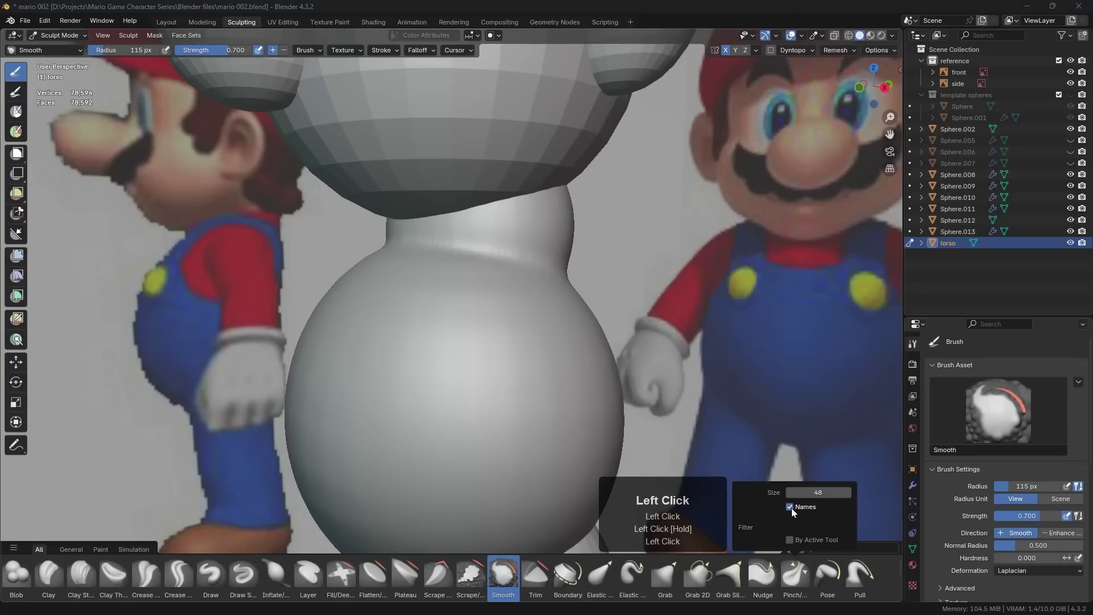
{"action": "left_click", "coordinate": [78, 547]}
Reduce the asset shelf's thumbnail size to about 32 so that the General brushes fit in one row.
{"action": "left_click", "coordinate": [800, 548]}
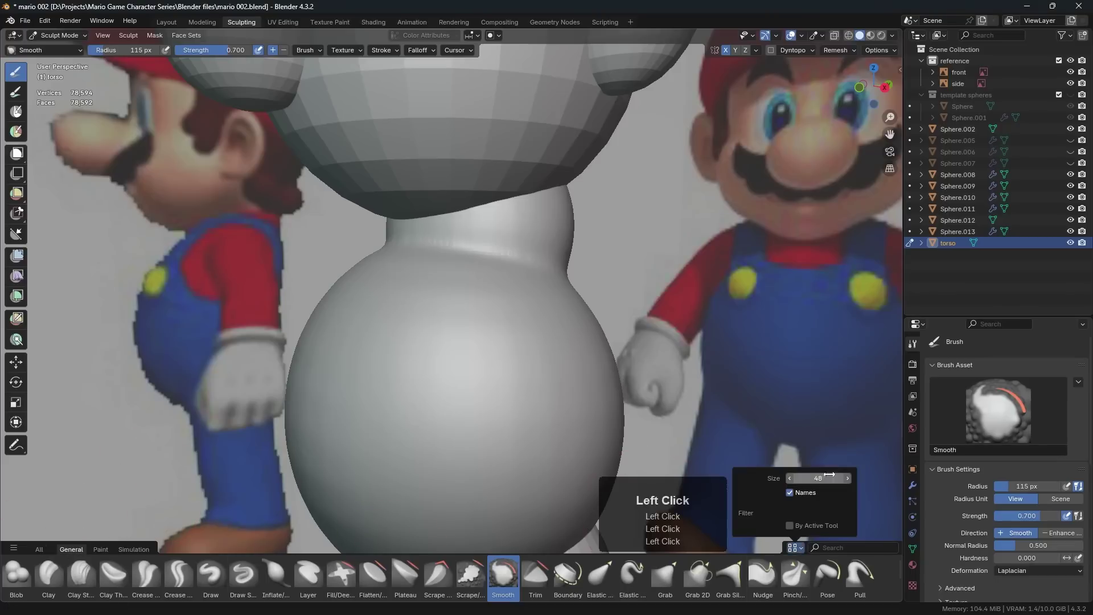
{"action": "left_click_drag", "start_coordinate": [819, 477], "coordinate": [784, 477]}
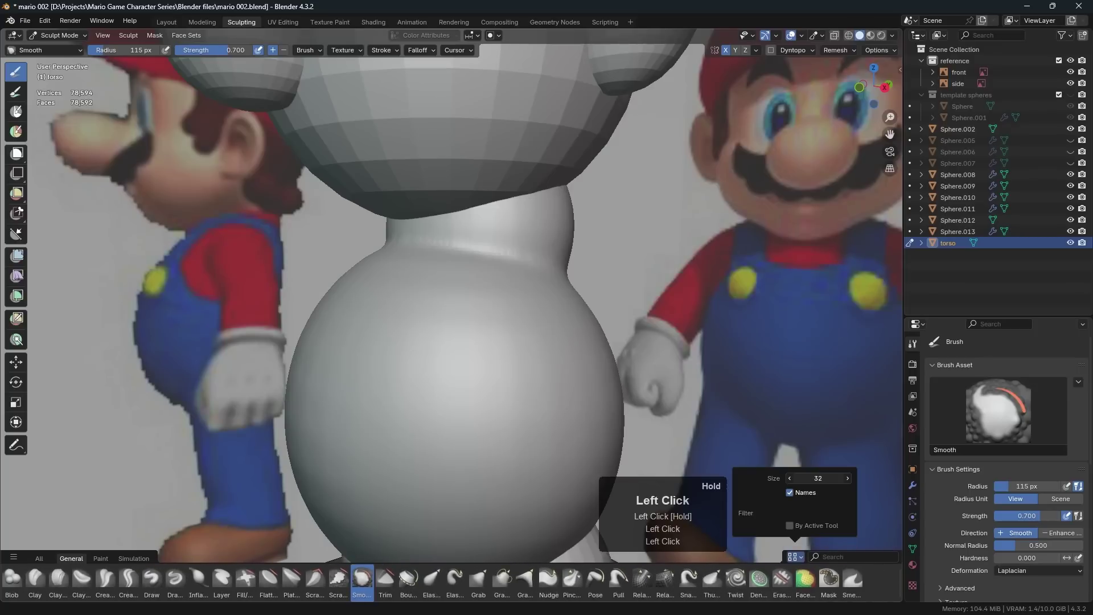
{"action": "left_click_drag", "start_coordinate": [784, 477], "coordinate": [785, 477]}
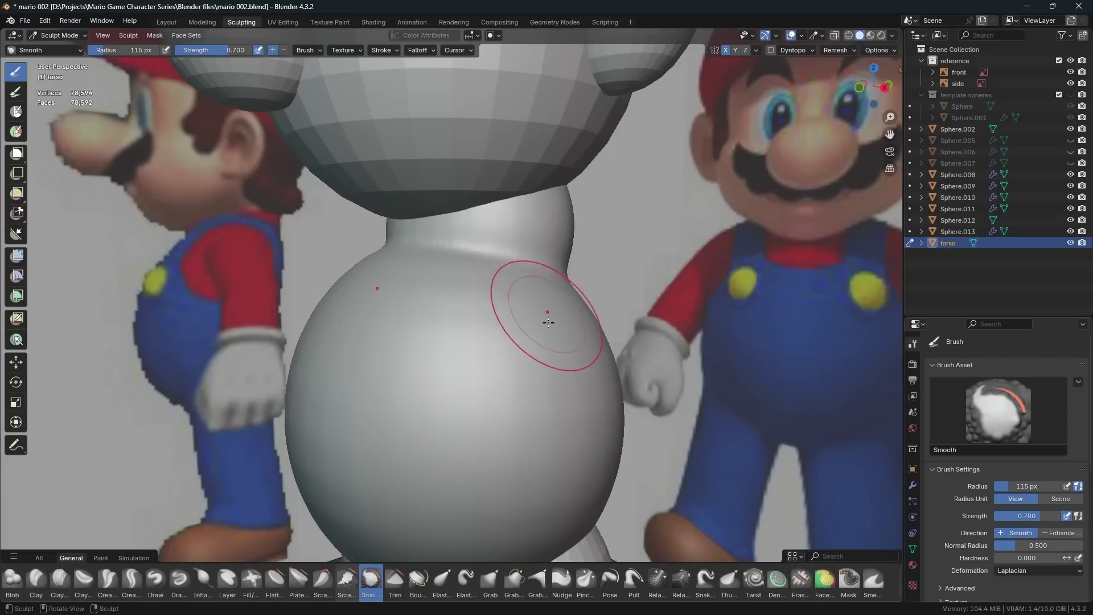
Fill the crease between the torso's neck and body using the Fill/Deepen brush with a 99 px radius.
{"action": "left_click", "coordinate": [537, 344]}
{"action": "key", "text": "f"}
{"action": "left_click", "coordinate": [512, 383]}
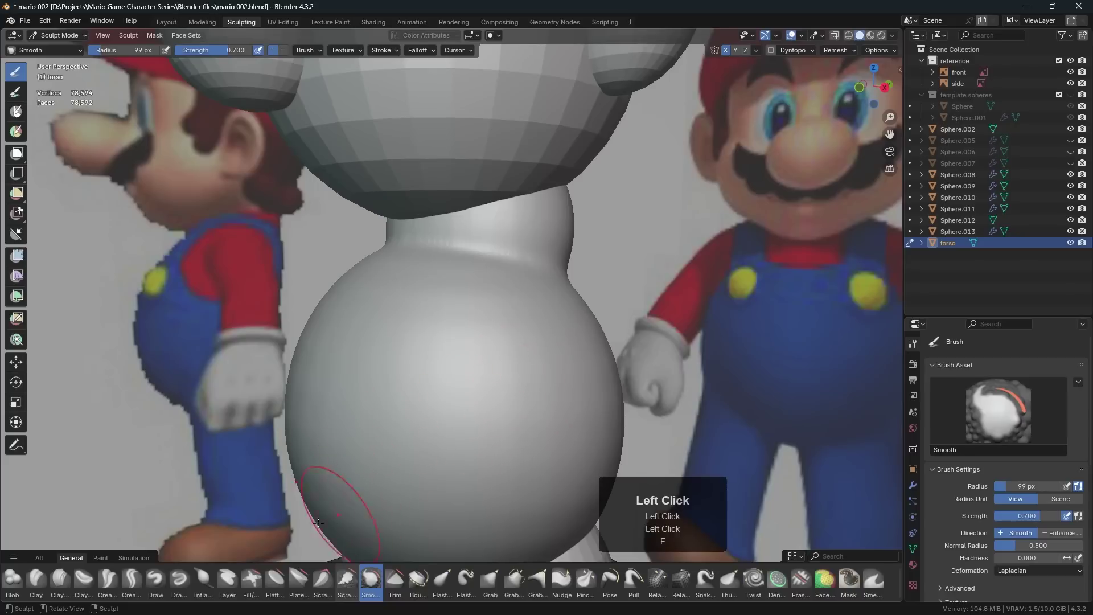
{"action": "left_click", "coordinate": [252, 580]}
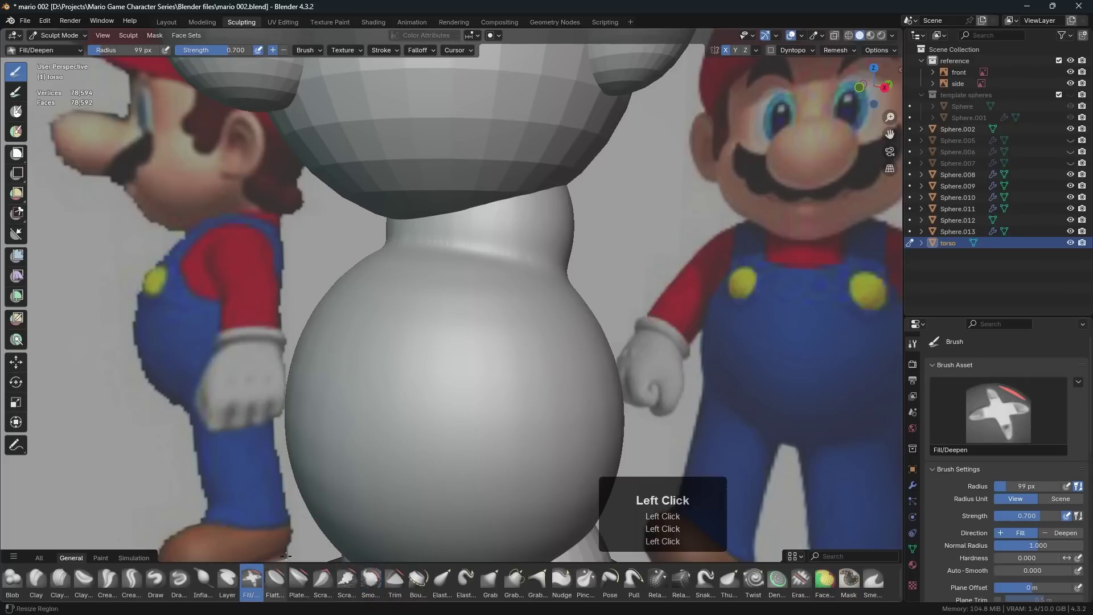
{"action": "middle_click_drag", "start_coordinate": [499, 329], "coordinate": [544, 311], "text": "ctrl"}
{"action": "left_click_drag", "start_coordinate": [555, 310], "coordinate": [378, 298]}
{"action": "left_click_drag", "start_coordinate": [562, 331], "coordinate": [378, 299]}
{"action": "left_click_drag", "start_coordinate": [503, 323], "coordinate": [378, 298]}
{"action": "left_click_drag", "start_coordinate": [469, 319], "coordinate": [378, 299]}
Fill the crease between the torso's neck and body along the side and around to the back with the Fill/Deepen brush.
{"action": "mouse_move", "coordinate": [585, 340]}
{"action": "middle_mouse_down"}
{"action": "mouse_move", "coordinate": [594, 341]}
{"action": "mouse_move", "coordinate": [565, 337]}
{"action": "middle_mouse_up"}
{"action": "left_click_drag", "start_coordinate": [496, 336], "coordinate": [364, 306]}
{"action": "left_click_drag", "start_coordinate": [531, 323], "coordinate": [361, 300]}
{"action": "middle_click_drag", "start_coordinate": [540, 332], "coordinate": [464, 321]}
{"action": "left_click", "coordinate": [276, 319]}
{"action": "left_click", "coordinate": [290, 323]}
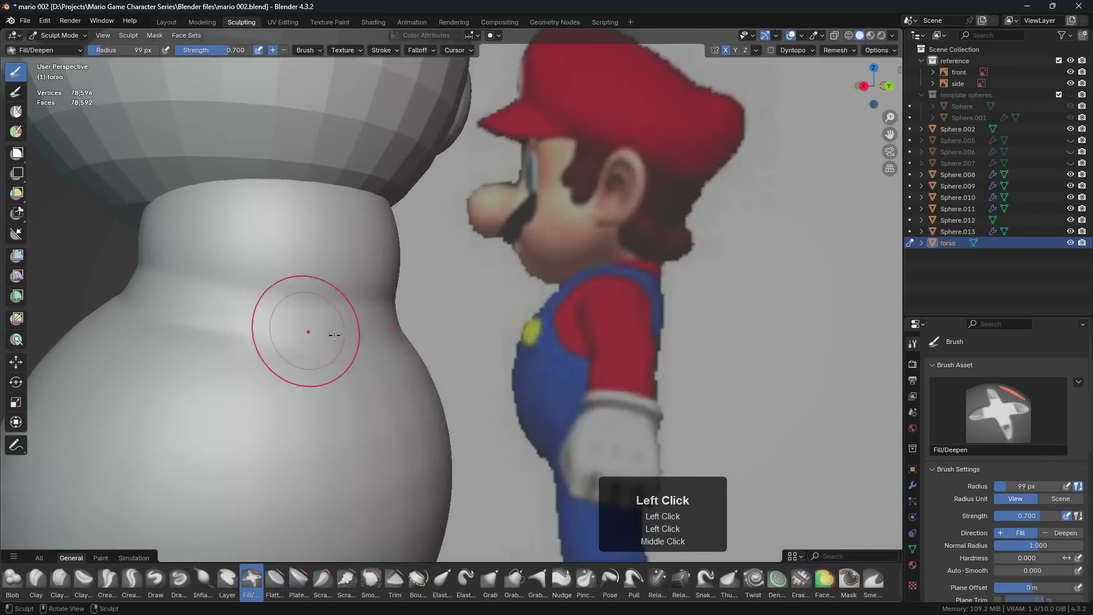
Continue filling the neck crease around the torso's opposite side.
{"action": "middle_click_drag", "start_coordinate": [271, 362], "coordinate": [570, 376]}
{"action": "left_click_drag", "start_coordinate": [597, 263], "coordinate": [489, 285]}
{"action": "left_click_drag", "start_coordinate": [561, 274], "coordinate": [488, 287]}
{"action": "middle_click_drag", "start_coordinate": [457, 286], "coordinate": [484, 317]}
{"action": "left_click", "coordinate": [415, 295]}
{"action": "left_click", "coordinate": [482, 297]}
{"action": "left_click", "coordinate": [481, 297]}
{"action": "left_click_drag", "start_coordinate": [486, 299], "coordinate": [401, 287]}
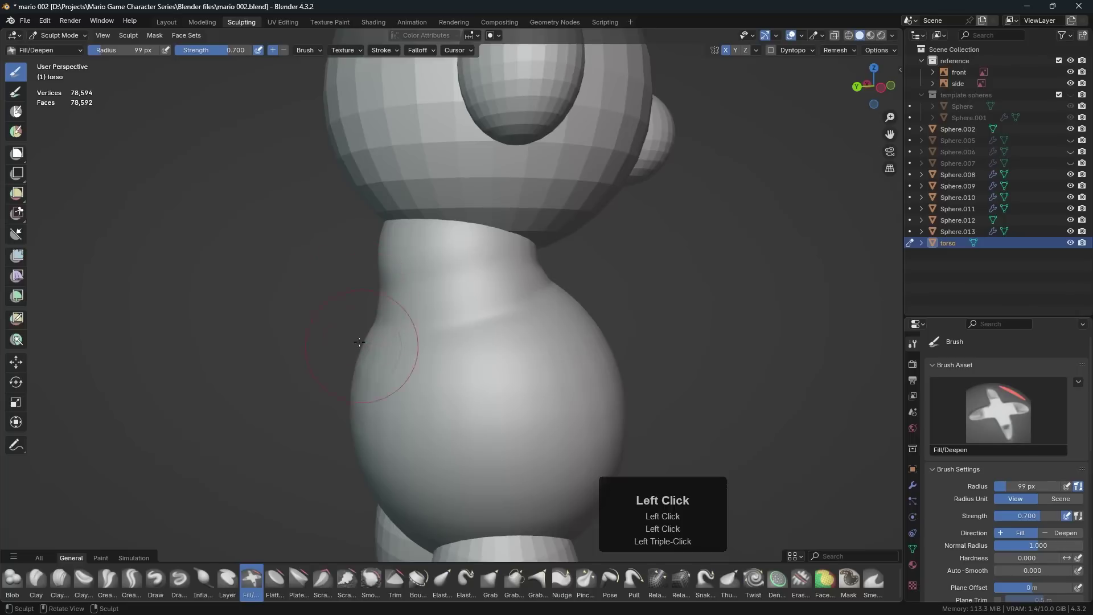
Fill the last traces of the neck crease across the front of the torso.
{"action": "middle_click_drag", "start_coordinate": [363, 345], "coordinate": [517, 334]}
{"action": "double_click", "coordinate": [256, 313]}
{"action": "mouse_move", "coordinate": [256, 312]}
{"action": "middle_mouse_down"}
{"action": "mouse_move", "coordinate": [383, 339]}
{"action": "mouse_move", "coordinate": [434, 400]}
{"action": "mouse_move", "coordinate": [430, 424]}
{"action": "middle_mouse_up"}
{"action": "mouse_move", "coordinate": [405, 392]}
{"action": "middle_mouse_down"}
{"action": "mouse_move", "coordinate": [524, 351]}
{"action": "mouse_move", "coordinate": [604, 368]}
{"action": "middle_mouse_up"}
{"action": "left_click", "coordinate": [441, 379]}
{"action": "left_click", "coordinate": [444, 374]}
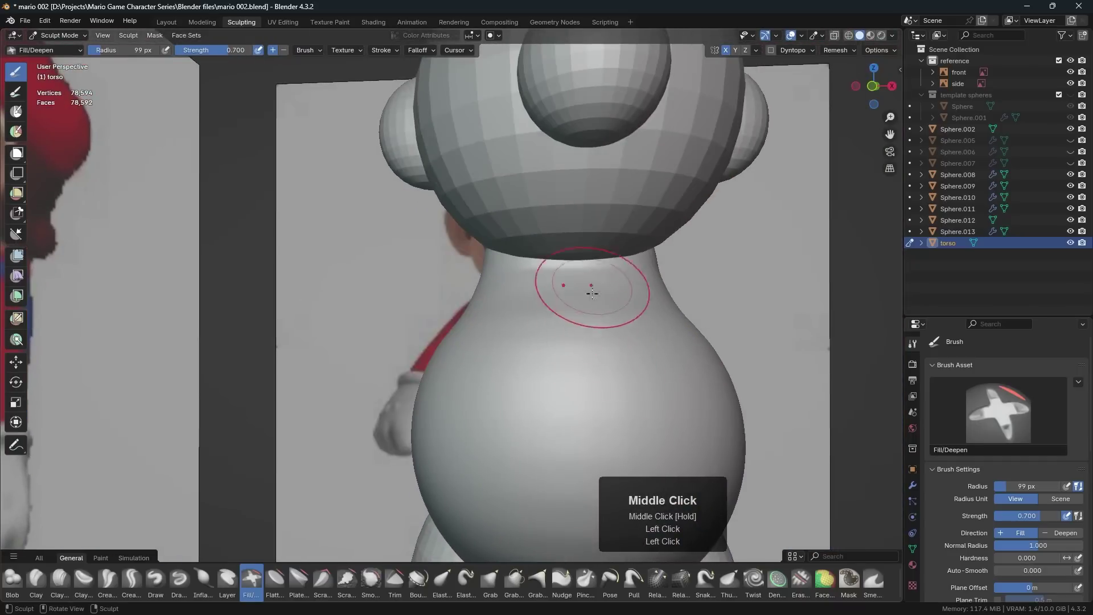
{"action": "left_click", "coordinate": [639, 306]}
{"action": "mouse_move", "coordinate": [708, 341]}
{"action": "middle_mouse_down", "text": "ctrl"}
{"action": "mouse_move", "coordinate": [652, 390]}
{"action": "mouse_move", "coordinate": [453, 363]}
{"action": "middle_mouse_up", "text": "ctrl"}
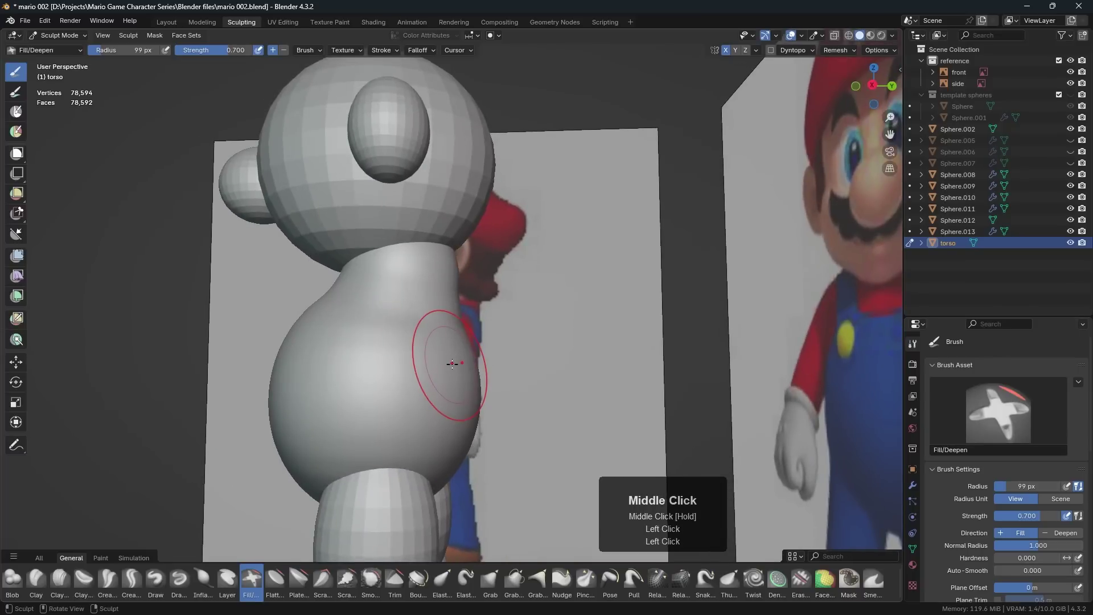
In right-side wireframe view, fit the torso's upper chest outline to the reference using the Grab brush with a 137 px radius.
{"action": "key", "text": "KP_3"}
{"action": "middle_click_drag", "start_coordinate": [452, 398], "coordinate": [560, 356], "text": "shift"}
{"action": "scroll", "coordinate": [485, 356], "scroll_direction": "up", "scroll_amount": 2}
{"action": "key", "text": "shift+z"}
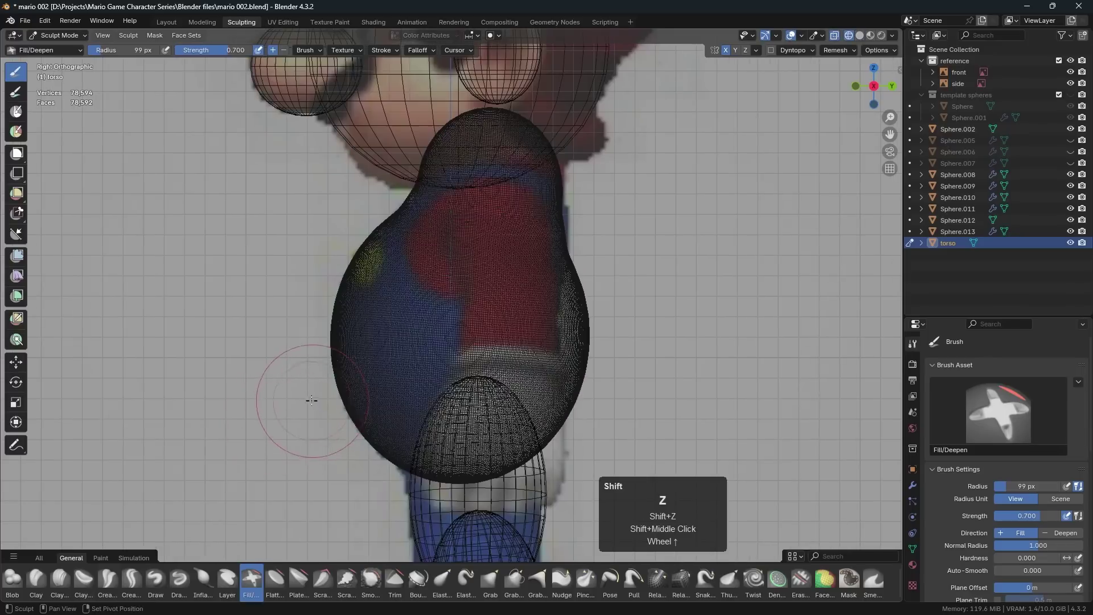
{"action": "key", "text": "g"}
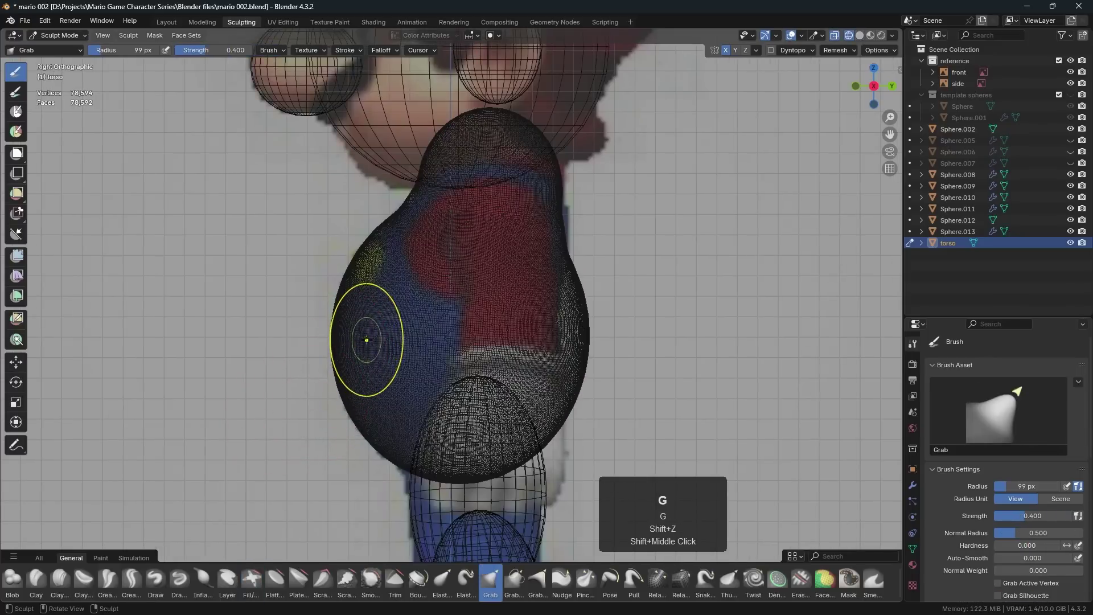
{"action": "key", "text": "f"}
{"action": "left_click", "coordinate": [387, 273]}
{"action": "middle_click_drag", "start_coordinate": [390, 268], "coordinate": [406, 294], "text": "ctrl"}
{"action": "middle_click_drag", "start_coordinate": [406, 293], "coordinate": [504, 361], "text": "shift"}
{"action": "left_click_drag", "start_coordinate": [443, 273], "coordinate": [453, 282]}
{"action": "mouse_move", "coordinate": [449, 278]}
{"action": "left_mouse_down"}
{"action": "mouse_move", "coordinate": [432, 300]}
{"action": "mouse_move", "coordinate": [458, 280]}
{"action": "left_mouse_up"}
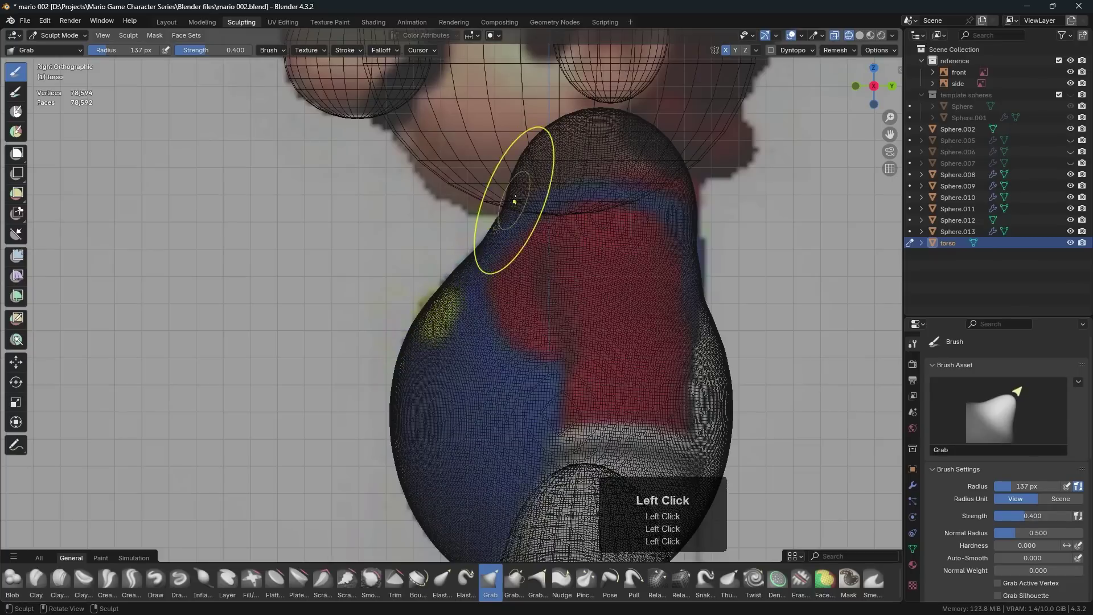
Nudge the belly's front outline to follow the side reference with the Grab brush.
{"action": "middle_click_drag", "start_coordinate": [472, 447], "coordinate": [471, 267], "text": "shift"}
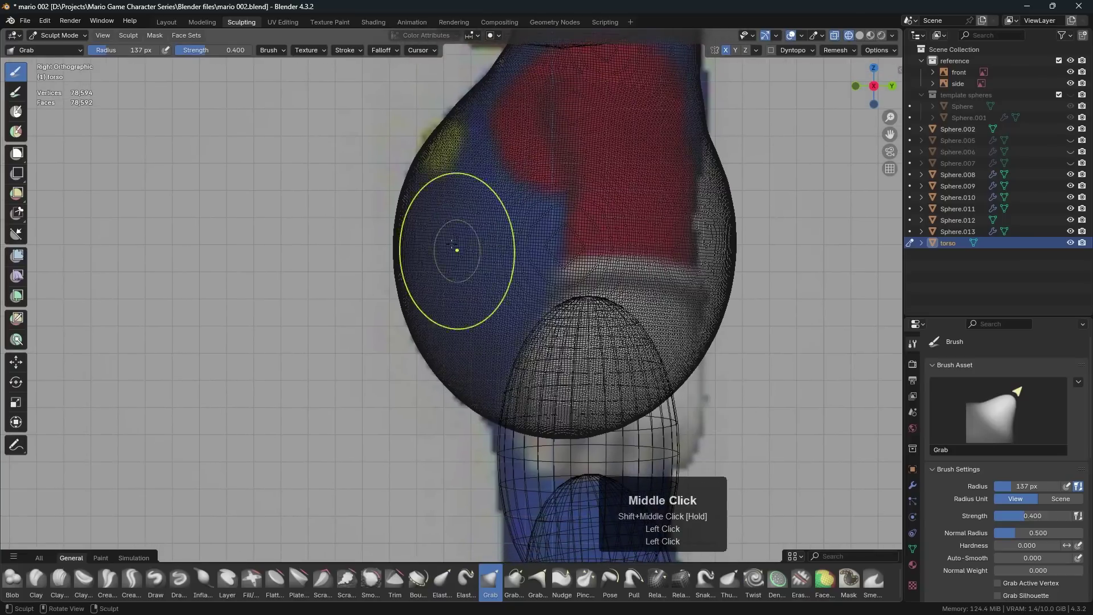
{"action": "left_click_drag", "start_coordinate": [396, 206], "coordinate": [402, 200]}
{"action": "left_click_drag", "start_coordinate": [421, 162], "coordinate": [426, 165]}
{"action": "left_click_drag", "start_coordinate": [403, 292], "coordinate": [407, 296]}
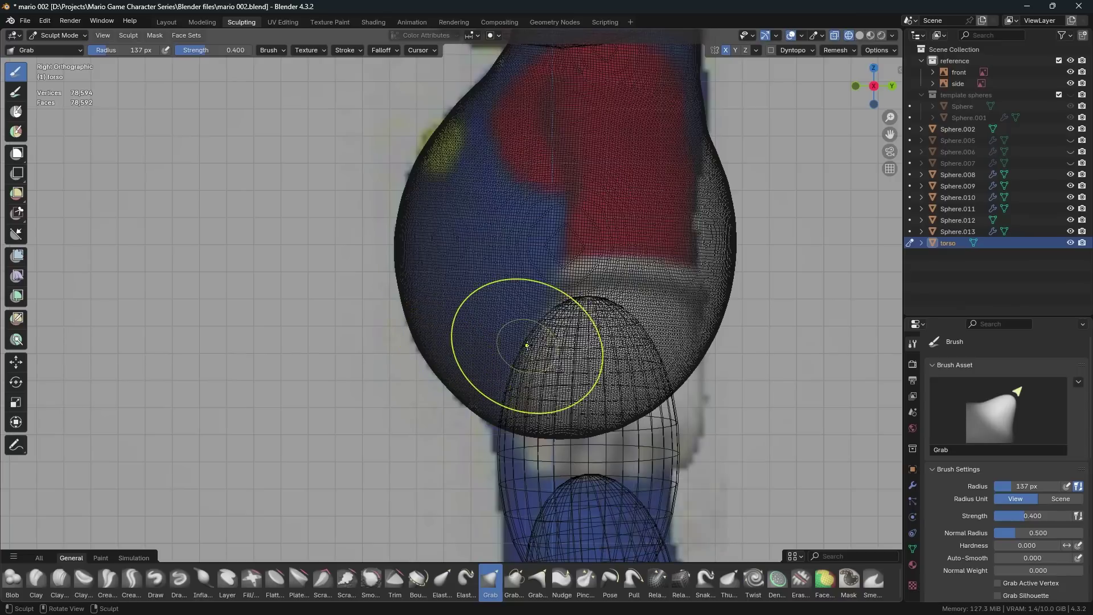
{"action": "key", "text": "shift"}
Set the Grab brush's radius to 202 px and push the torso's back inward to match the side reference.
{"action": "middle_click_drag", "start_coordinate": [743, 264], "coordinate": [633, 357], "text": "shift"}
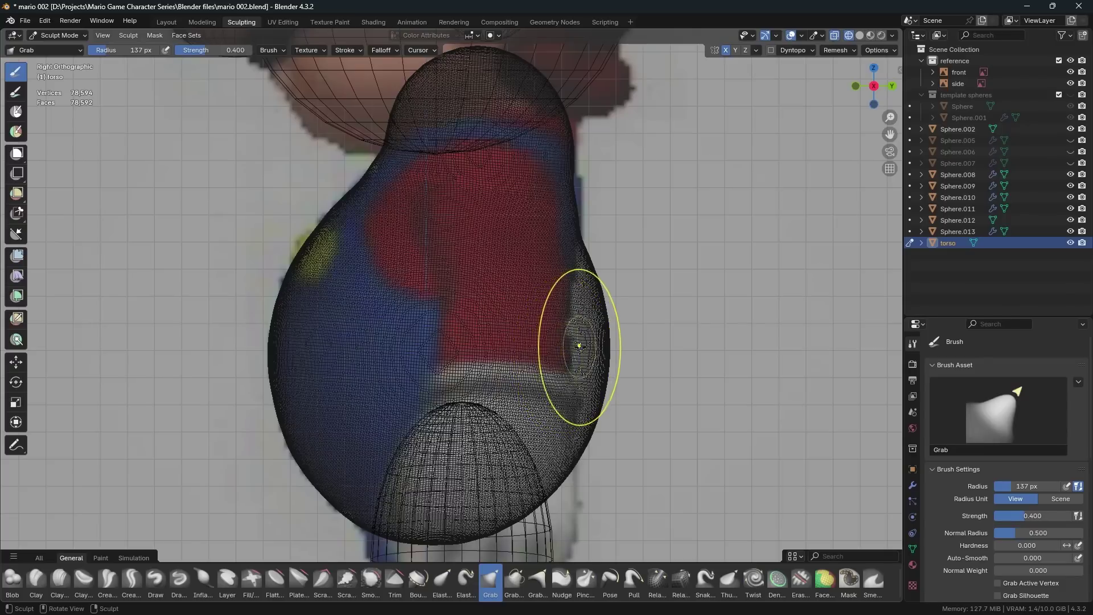
{"action": "key", "text": "f"}
{"action": "left_click", "coordinate": [695, 340]}
{"action": "left_click_drag", "start_coordinate": [604, 305], "coordinate": [582, 311]}
{"action": "left_click_drag", "start_coordinate": [579, 233], "coordinate": [572, 181]}
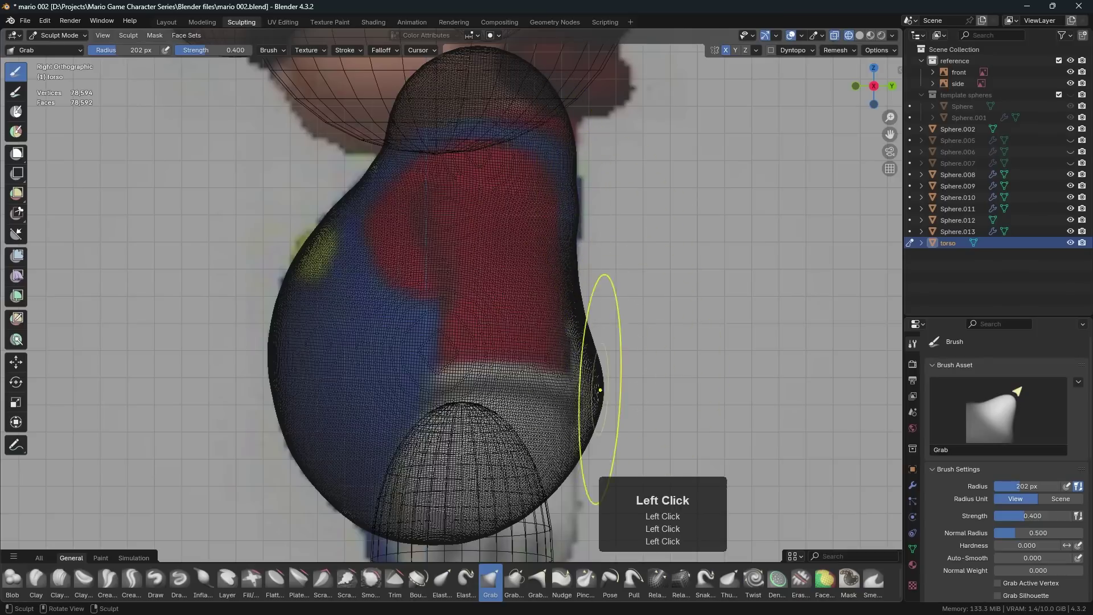
Pull out the lower rear of the torso with the Grab brush to round the buttocks.
{"action": "middle_click_drag", "start_coordinate": [589, 447], "coordinate": [572, 384], "text": "shift"}
{"action": "left_click", "coordinate": [569, 395]}
{"action": "left_click_drag", "start_coordinate": [568, 395], "coordinate": [582, 403]}
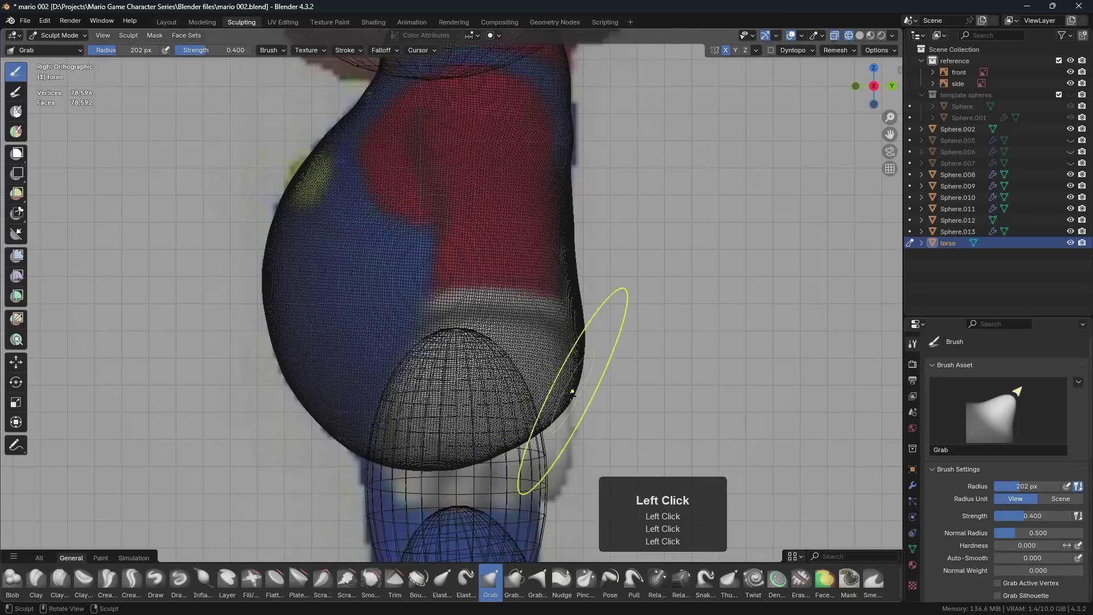
{"action": "mouse_move", "coordinate": [538, 431]}
{"action": "left_mouse_down"}
{"action": "mouse_move", "coordinate": [547, 445]}
{"action": "mouse_move", "coordinate": [548, 432]}
{"action": "left_mouse_up"}
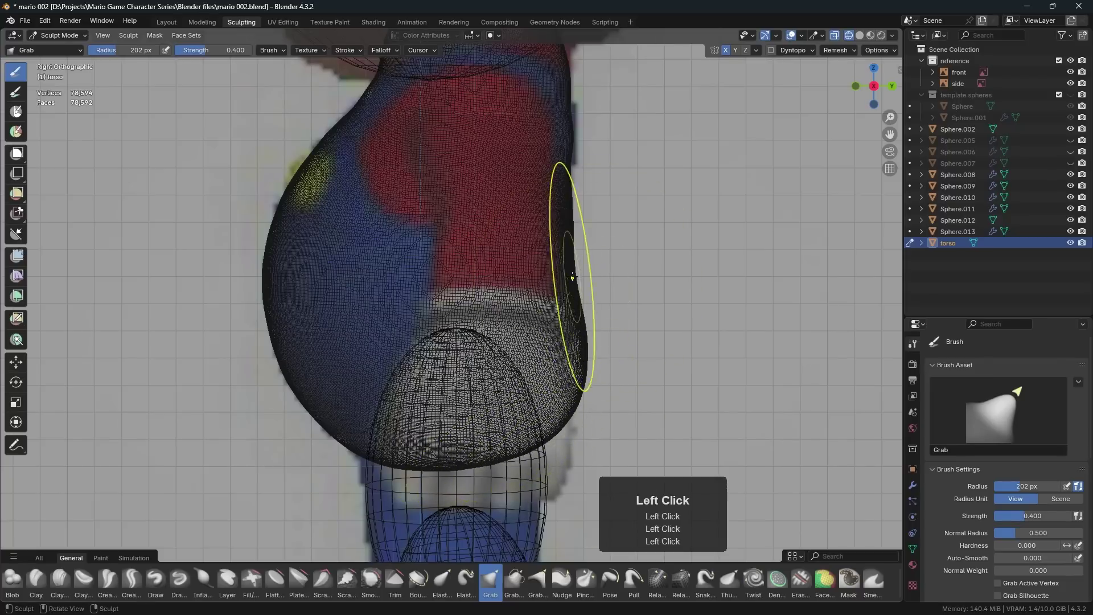
Push the curve of the lower back inward and pull the bottom rear corner slightly outward.
{"action": "left_click_drag", "start_coordinate": [564, 259], "coordinate": [557, 258]}
{"action": "left_click_drag", "start_coordinate": [566, 220], "coordinate": [549, 230]}
{"action": "left_click_drag", "start_coordinate": [565, 296], "coordinate": [559, 299]}
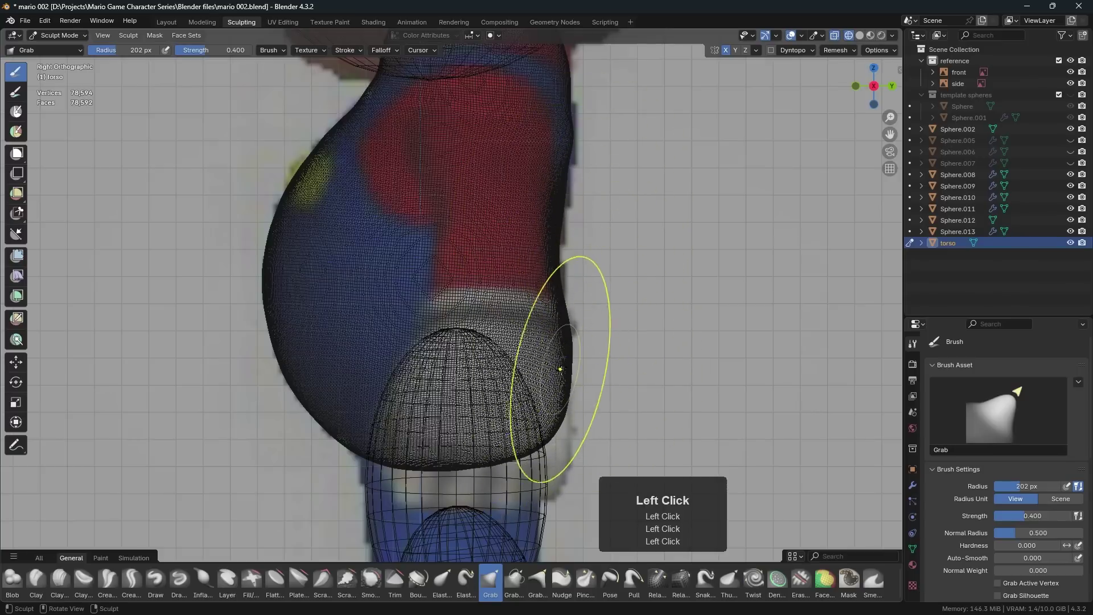
{"action": "left_click_drag", "start_coordinate": [564, 294], "coordinate": [556, 295]}
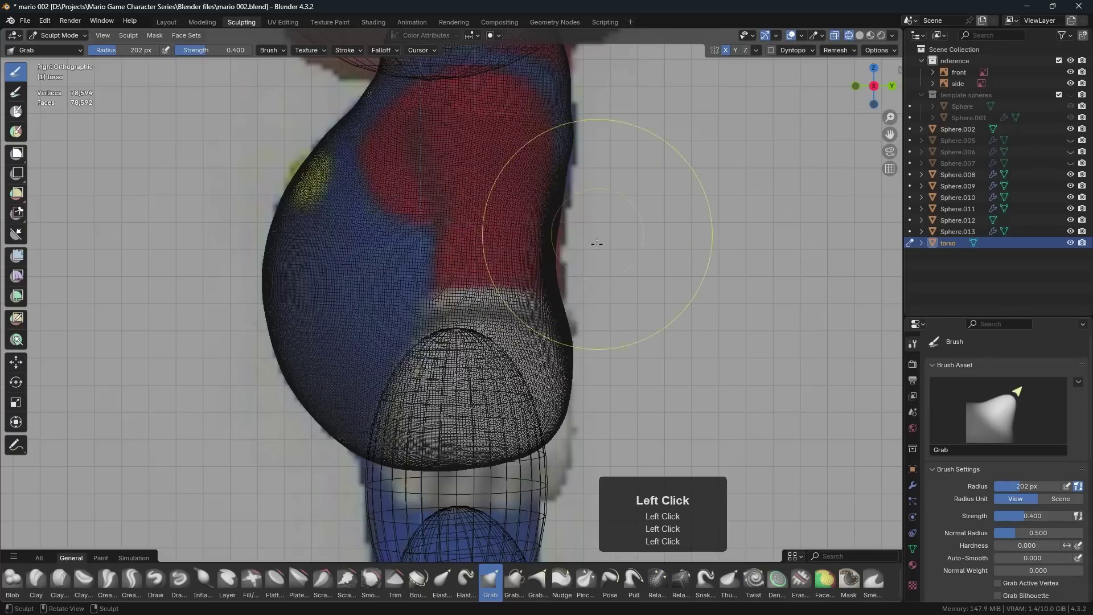
{"action": "left_click_drag", "start_coordinate": [548, 435], "coordinate": [559, 440]}
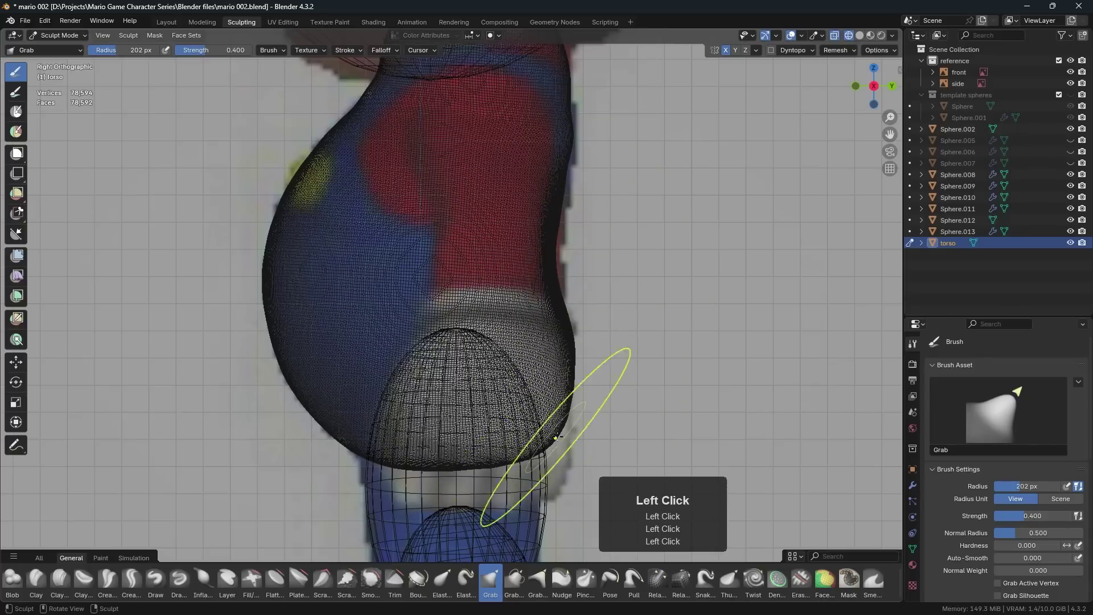
In front wireframe view, pull the torso's lower sides outward and down to fit the reference's hips.
{"action": "key", "text": "shift+z"}
{"action": "key", "text": "z"}
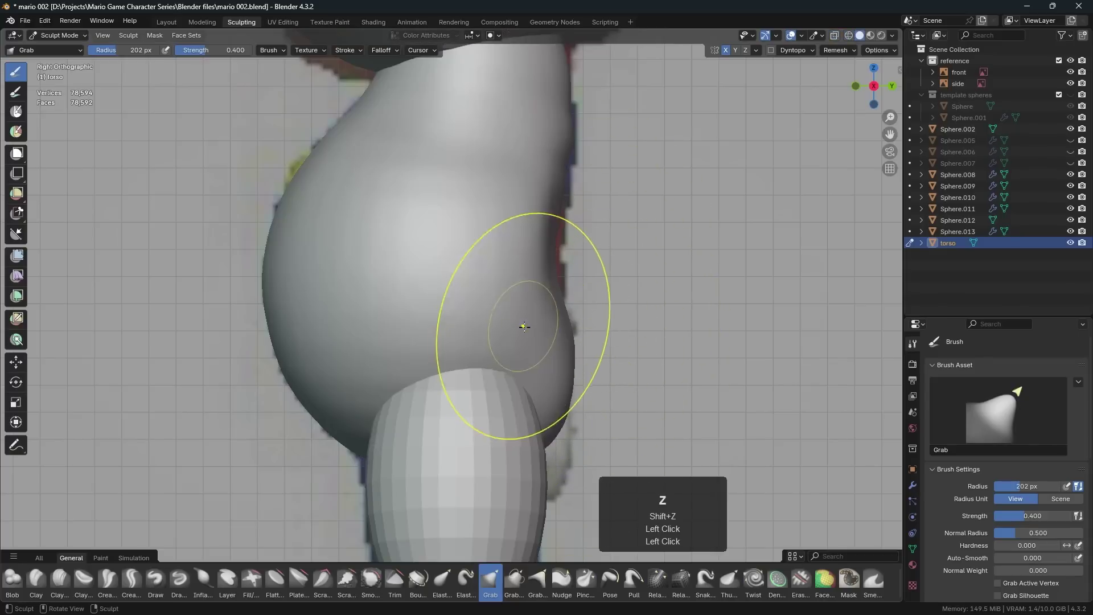
{"action": "middle_click_drag", "start_coordinate": [495, 328], "coordinate": [526, 390]}
{"action": "key", "text": "KP_1"}
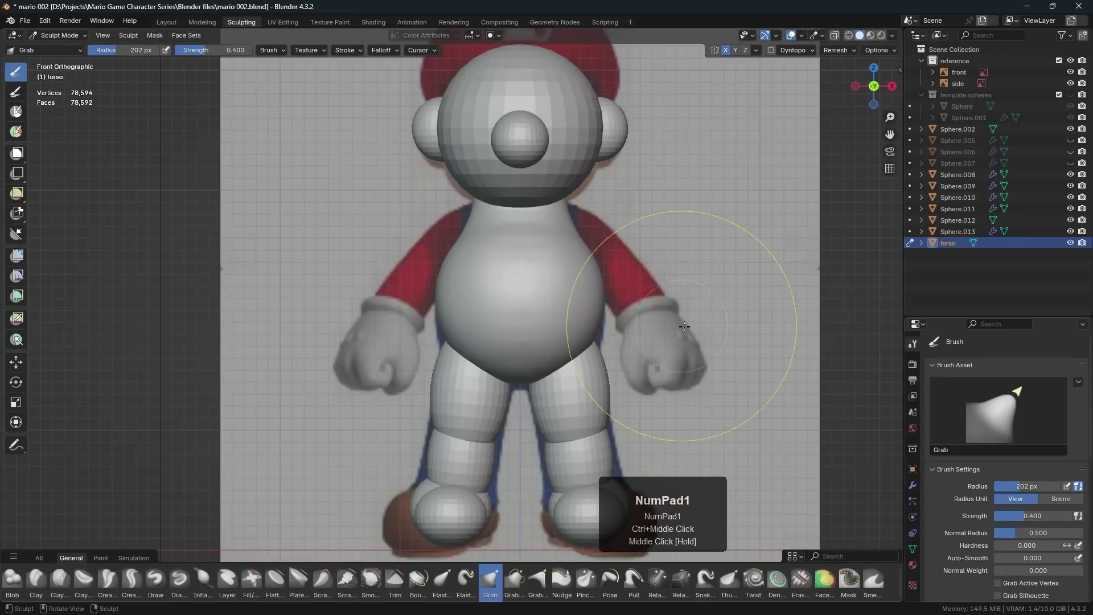
{"action": "middle_click", "coordinate": [626, 390], "text": "ctrl"}
{"action": "middle_click_drag", "start_coordinate": [627, 390], "coordinate": [538, 325], "text": "ctrl"}
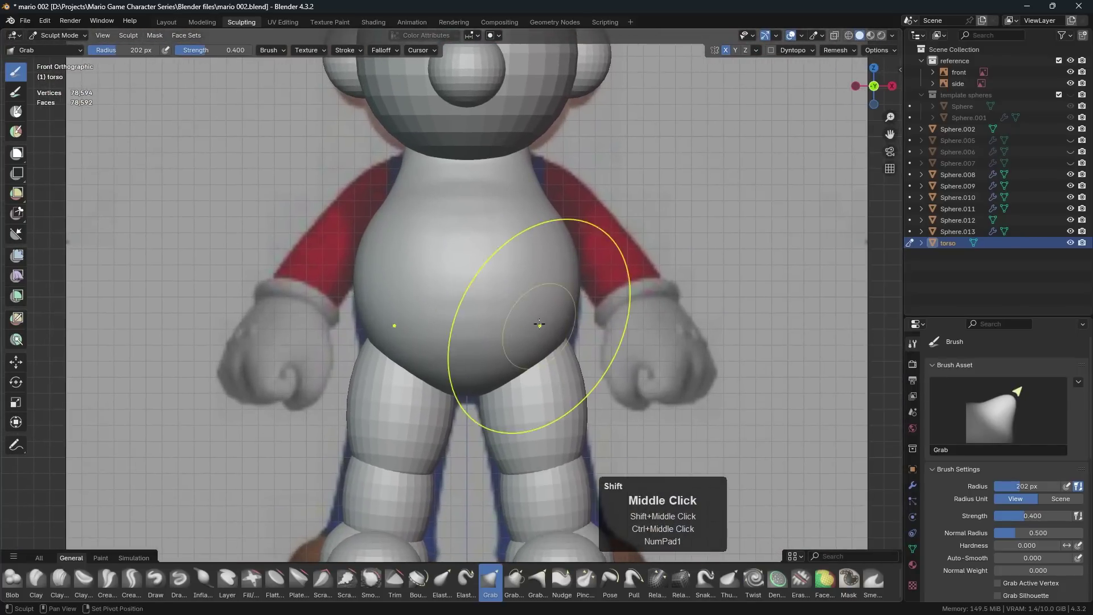
{"action": "key", "text": "shift+z"}
{"action": "middle_click_drag", "start_coordinate": [594, 383], "coordinate": [599, 322], "text": "ctrl"}
{"action": "left_click_drag", "start_coordinate": [622, 336], "coordinate": [633, 343]}
{"action": "left_click_drag", "start_coordinate": [624, 360], "coordinate": [627, 380]}
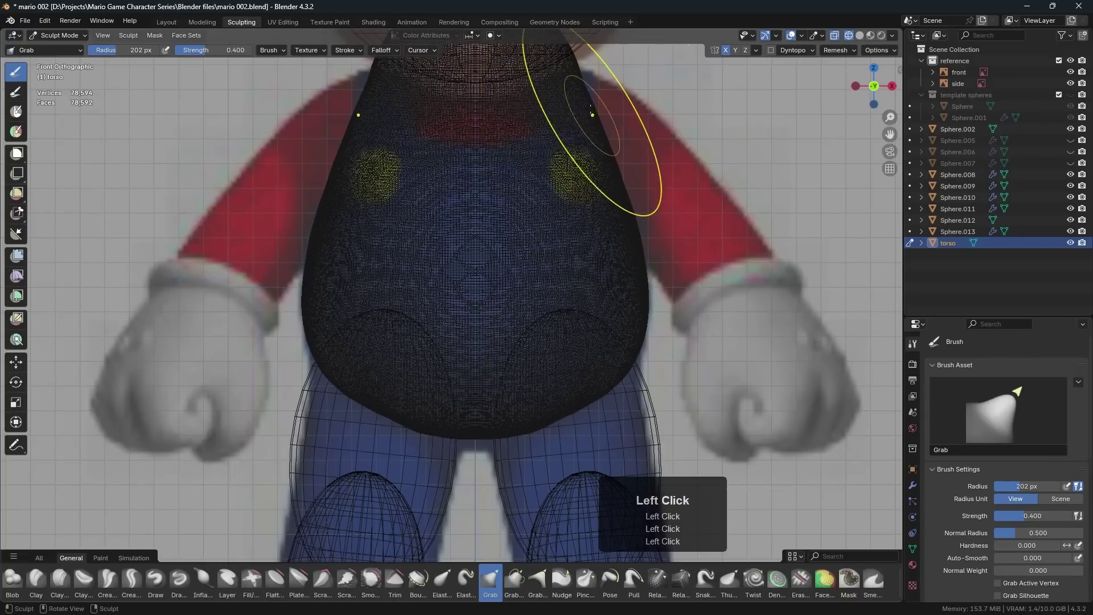
Set the Grab brush's radius to 155 px and shape the torso's bottom edge and hip corners to the front reference.
{"action": "middle_click", "coordinate": [610, 120], "text": "shift"}
{"action": "middle_click_drag", "start_coordinate": [610, 120], "coordinate": [575, 171], "text": "shift"}
{"action": "key", "text": "f"}
{"action": "left_click", "coordinate": [579, 150]}
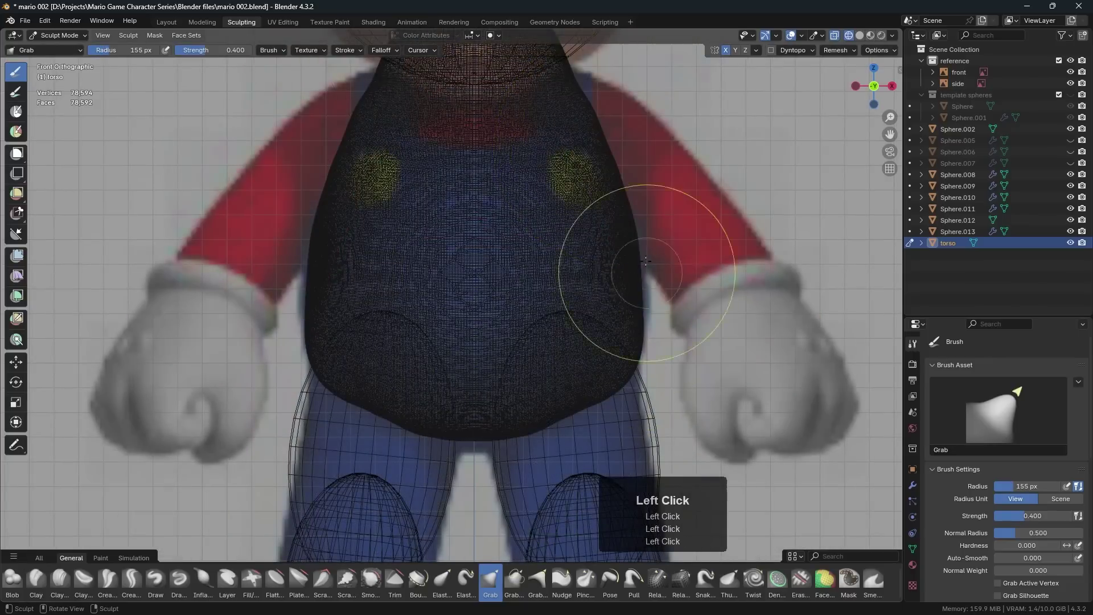
{"action": "left_click_drag", "start_coordinate": [569, 410], "coordinate": [582, 414]}
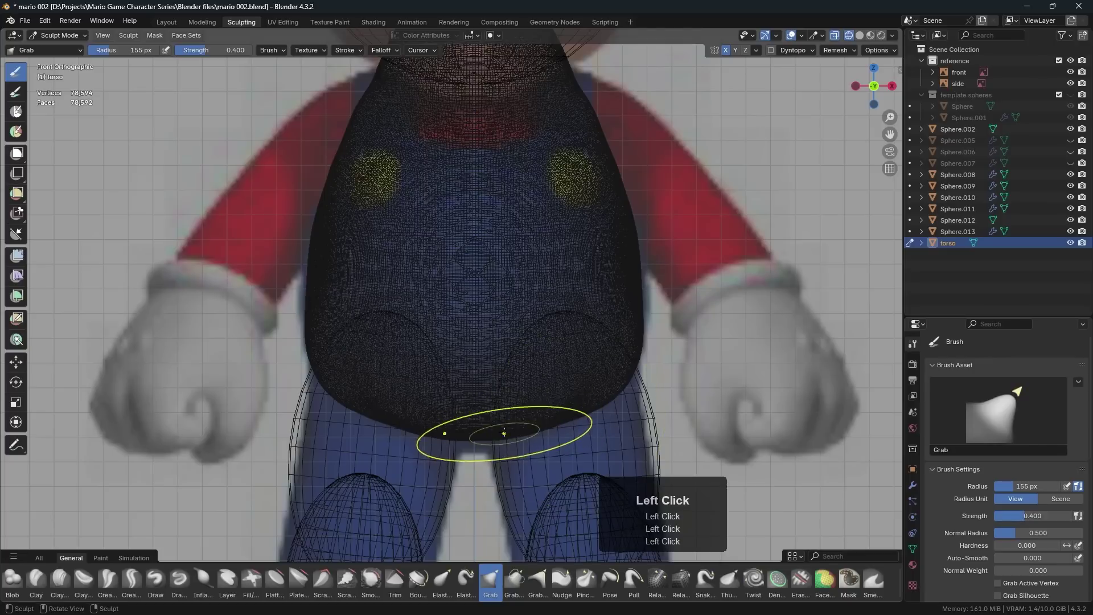
{"action": "left_click_drag", "start_coordinate": [495, 438], "coordinate": [494, 440]}
{"action": "left_click_drag", "start_coordinate": [370, 403], "coordinate": [365, 412]}
{"action": "left_click_drag", "start_coordinate": [495, 423], "coordinate": [499, 427]}
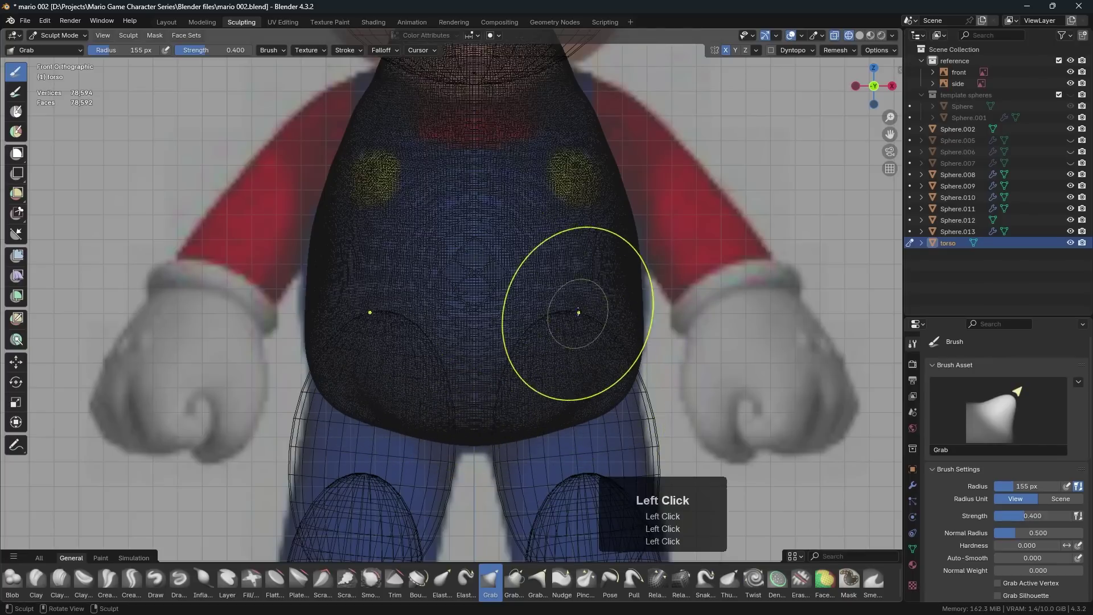
Return to solid shading, then reshape the torso's rear side with the Grab brush and smooth the surface.
{"action": "key", "text": "shift+z"}
{"action": "mouse_move", "coordinate": [563, 318]}
{"action": "middle_mouse_down", "text": "ctrl"}
{"action": "mouse_move", "coordinate": [629, 336]}
{"action": "mouse_move", "coordinate": [631, 370]}
{"action": "mouse_move", "coordinate": [403, 373]}
{"action": "mouse_move", "coordinate": [530, 346]}
{"action": "mouse_move", "coordinate": [458, 345]}
{"action": "middle_mouse_up", "text": "ctrl"}
{"action": "left_click_drag", "start_coordinate": [434, 354], "coordinate": [422, 367]}
{"action": "left_click_drag", "start_coordinate": [405, 335], "coordinate": [387, 345]}
{"action": "middle_click_drag", "start_coordinate": [408, 353], "coordinate": [527, 302]}
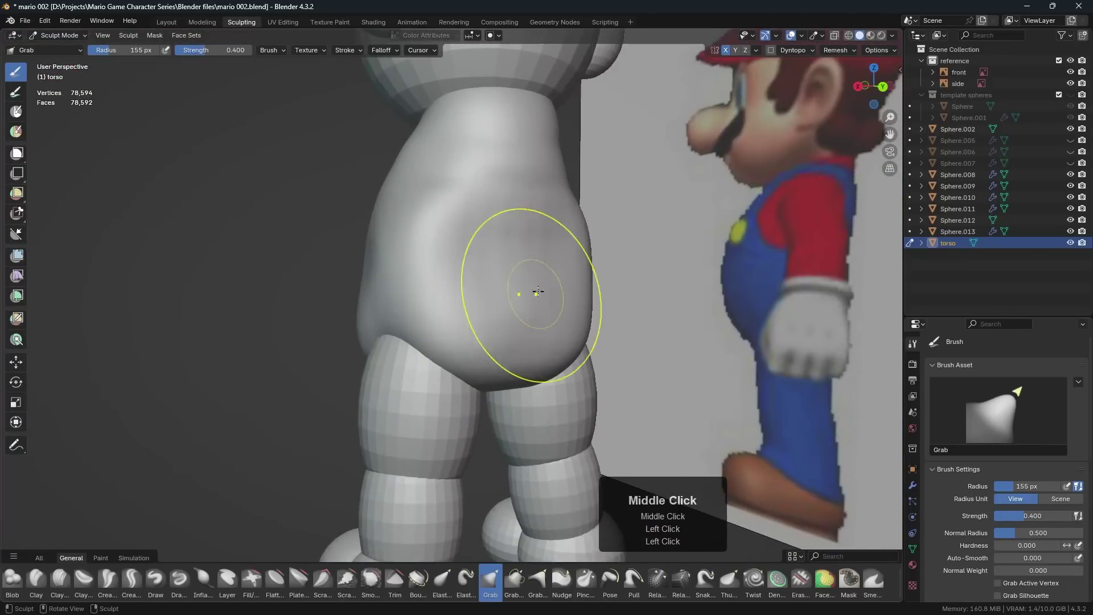
{"action": "left_click_drag", "start_coordinate": [459, 234], "coordinate": [464, 241], "text": "shift"}
{"action": "left_click", "coordinate": [464, 241]}
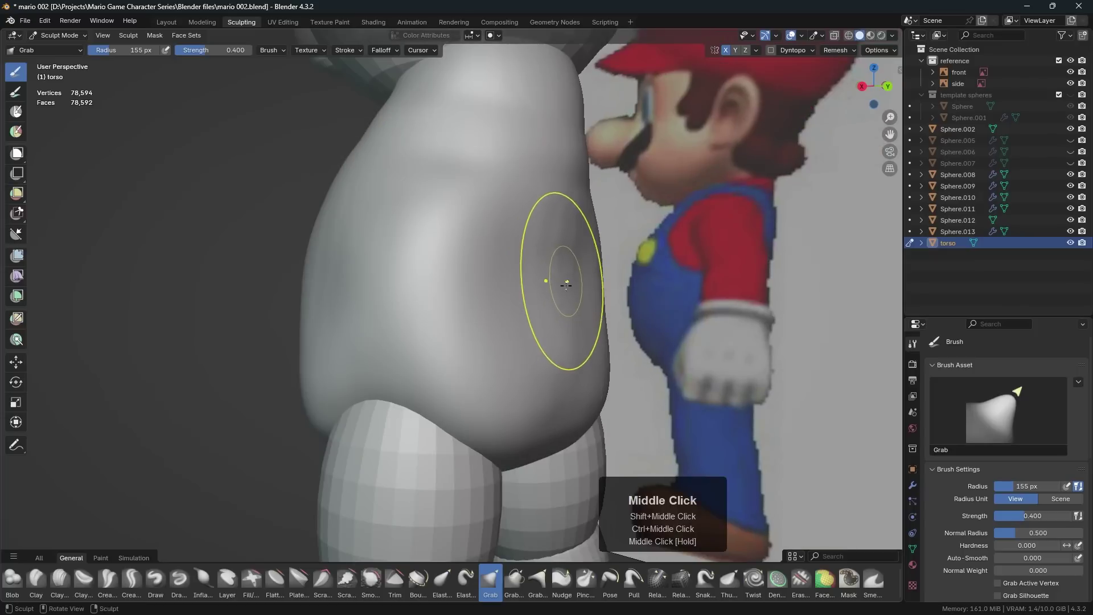
Set the Grab brush's radius to 205 px and even out the curve of the torso's sides from behind.
{"action": "middle_click", "coordinate": [535, 303]}
{"action": "middle_click_drag", "start_coordinate": [534, 304], "coordinate": [440, 294]}
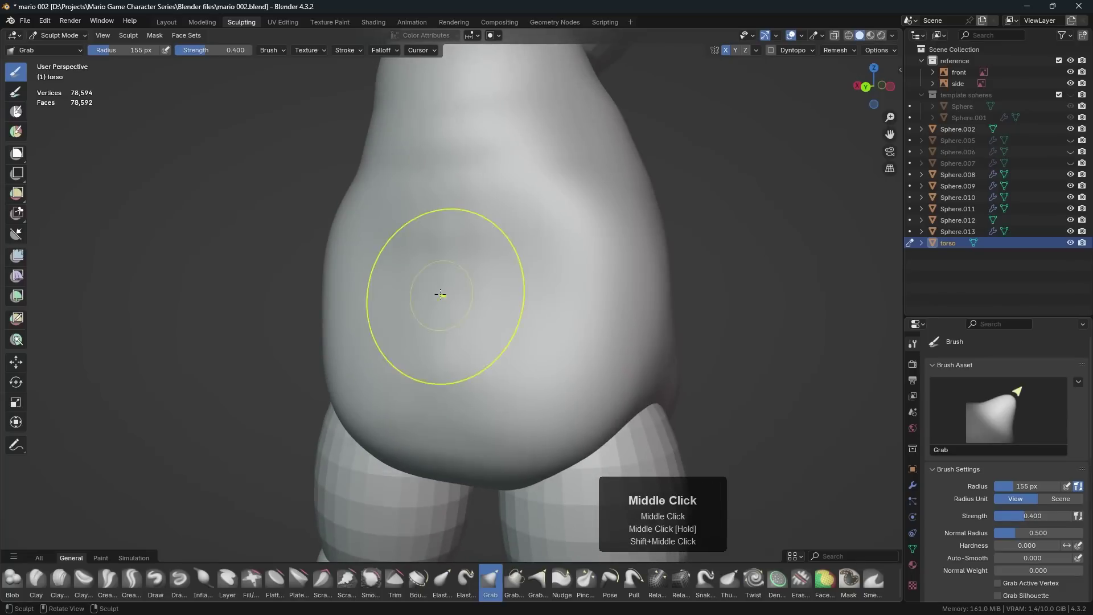
{"action": "key", "text": "f"}
{"action": "left_click", "coordinate": [401, 259]}
{"action": "key", "text": "f"}
{"action": "left_click", "coordinate": [374, 237]}
{"action": "left_click_drag", "start_coordinate": [329, 233], "coordinate": [340, 226]}
{"action": "middle_click_drag", "start_coordinate": [345, 294], "coordinate": [319, 285]}
{"action": "left_click", "coordinate": [319, 285]}
{"action": "left_click_drag", "start_coordinate": [314, 288], "coordinate": [310, 294]}
{"action": "middle_click_drag", "start_coordinate": [395, 283], "coordinate": [342, 288]}
{"action": "left_click_drag", "start_coordinate": [336, 290], "coordinate": [330, 301]}
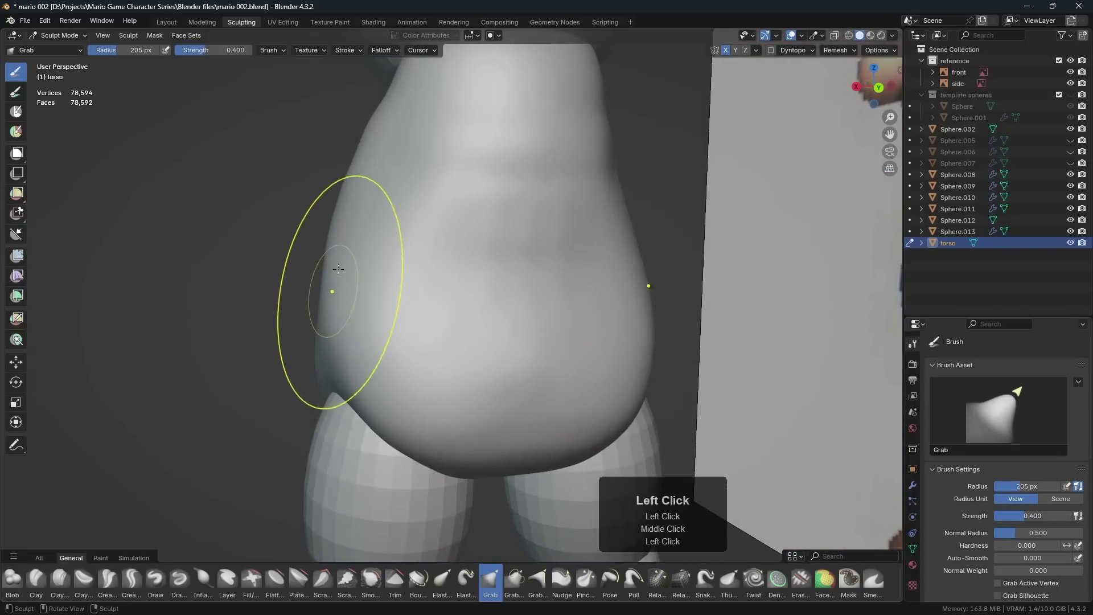
Set the Grab brush's radius to 142 px and smooth the torso's hip just above the leg.
{"action": "middle_click_drag", "start_coordinate": [330, 247], "coordinate": [378, 285]}
{"action": "key", "text": "f"}
{"action": "left_click", "coordinate": [312, 294]}
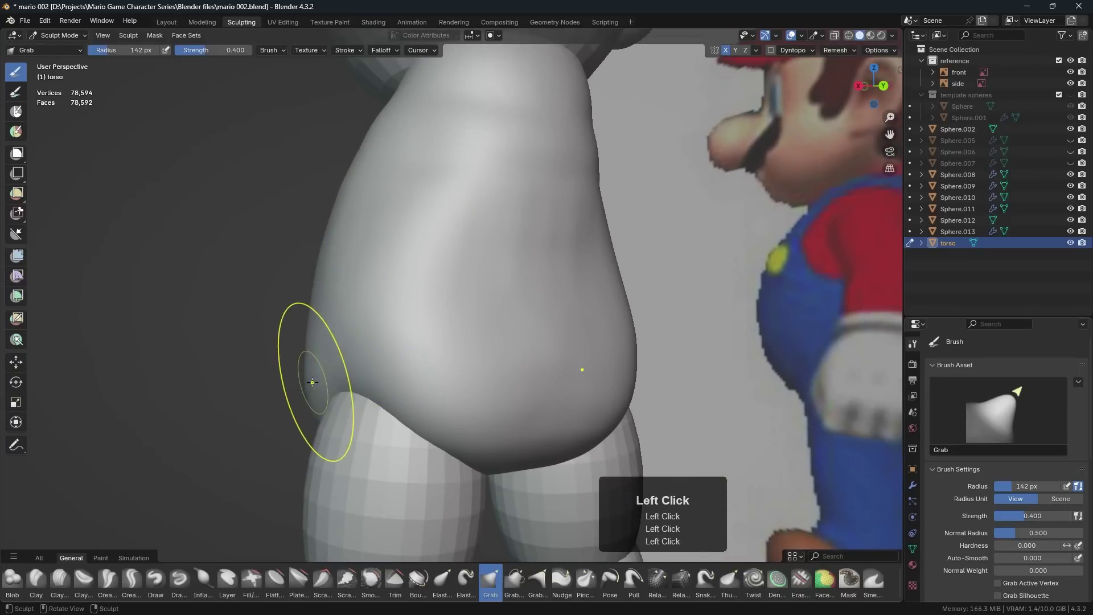
{"action": "left_click", "coordinate": [313, 398], "text": "shift"}
Adjust the torso's lower side from the front using the Grab brush with a 195 px radius, and smooth the area.
{"action": "mouse_move", "coordinate": [313, 398]}
{"action": "middle_mouse_down"}
{"action": "mouse_move", "coordinate": [427, 348]}
{"action": "mouse_move", "coordinate": [510, 320]}
{"action": "mouse_move", "coordinate": [499, 341]}
{"action": "mouse_move", "coordinate": [529, 322]}
{"action": "mouse_move", "coordinate": [479, 310]}
{"action": "mouse_move", "coordinate": [507, 322]}
{"action": "middle_mouse_up"}
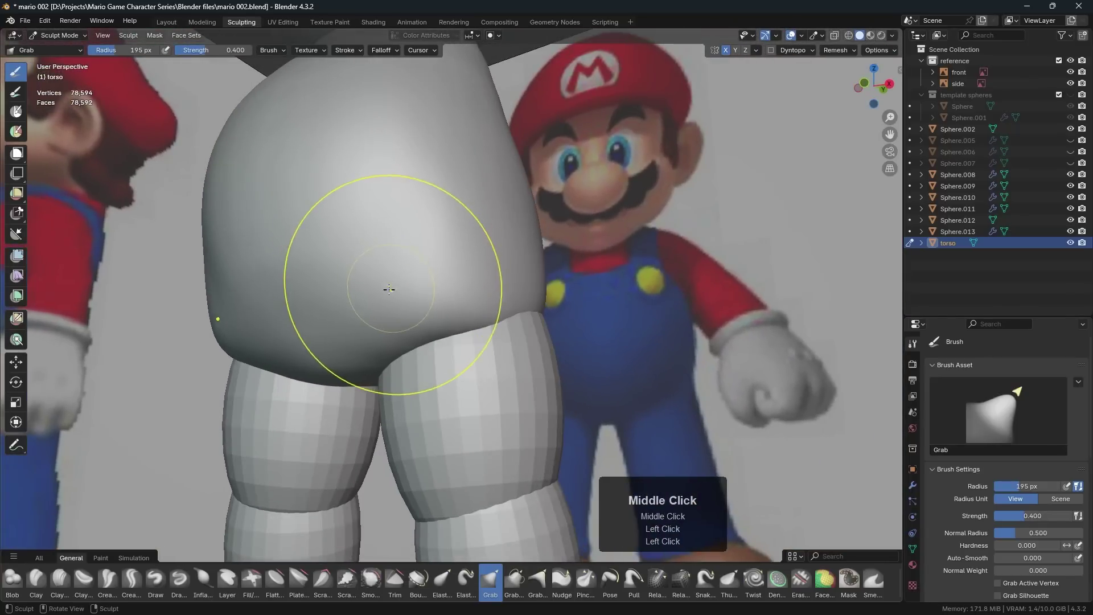
{"action": "middle_click_drag", "start_coordinate": [389, 290], "coordinate": [397, 285]}
{"action": "left_click_drag", "start_coordinate": [224, 269], "coordinate": [228, 270]}
{"action": "left_click_drag", "start_coordinate": [223, 332], "coordinate": [230, 342]}
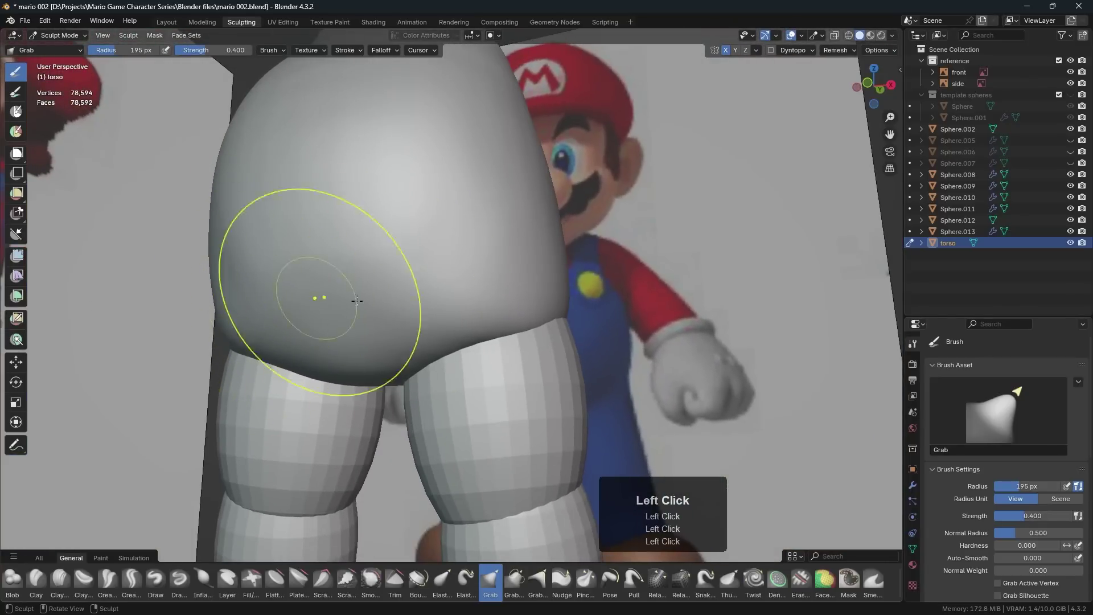
{"action": "mouse_move", "coordinate": [387, 296]}
{"action": "middle_mouse_down"}
{"action": "mouse_move", "coordinate": [357, 275]}
{"action": "mouse_move", "coordinate": [380, 275]}
{"action": "middle_mouse_up"}
{"action": "left_click_drag", "start_coordinate": [296, 257], "coordinate": [296, 285], "text": "shift"}
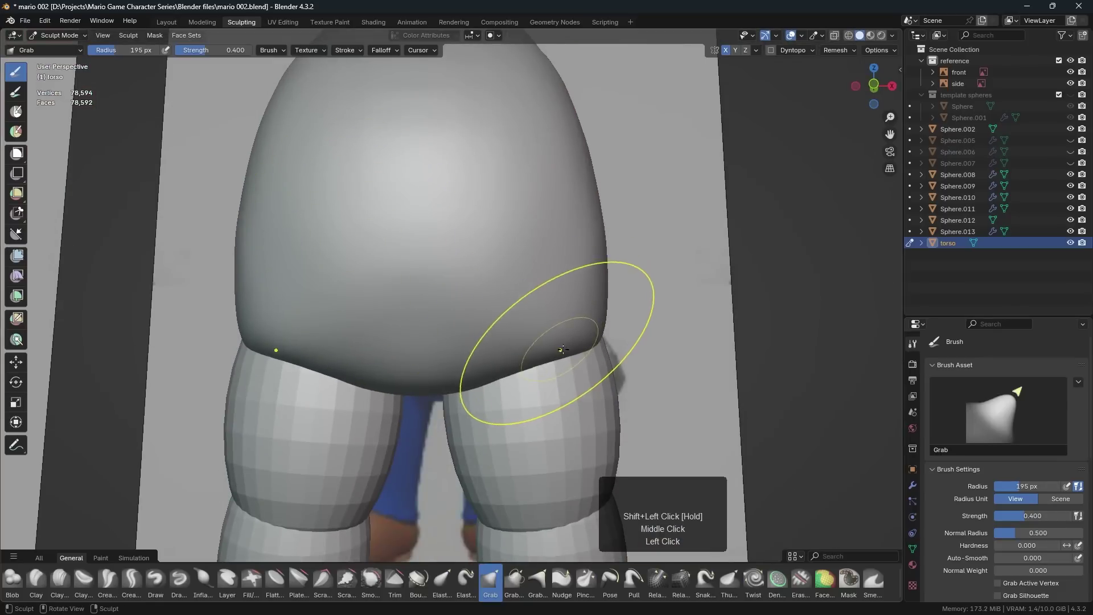
Push the torso's lower corners inward, then refine and smooth the bottom edge above the legs with a 134 px Grab radius.
{"action": "middle_click_drag", "start_coordinate": [589, 365], "coordinate": [540, 280], "text": "shift"}
{"action": "left_click_drag", "start_coordinate": [556, 250], "coordinate": [547, 251]}
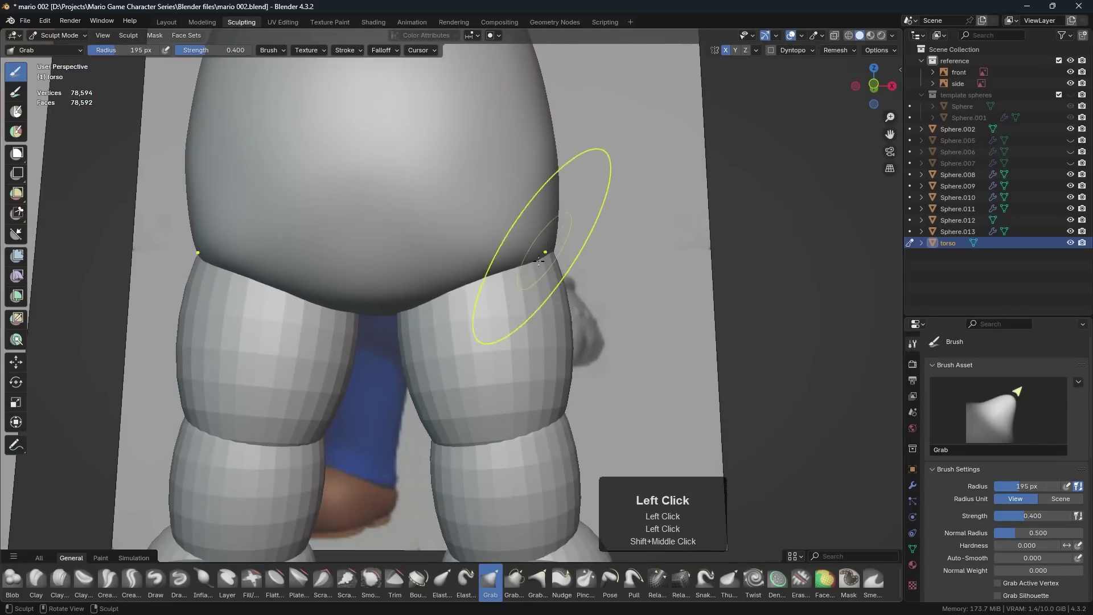
{"action": "key", "text": "f"}
{"action": "left_click", "coordinate": [471, 312]}
{"action": "left_click_drag", "start_coordinate": [470, 274], "coordinate": [474, 277]}
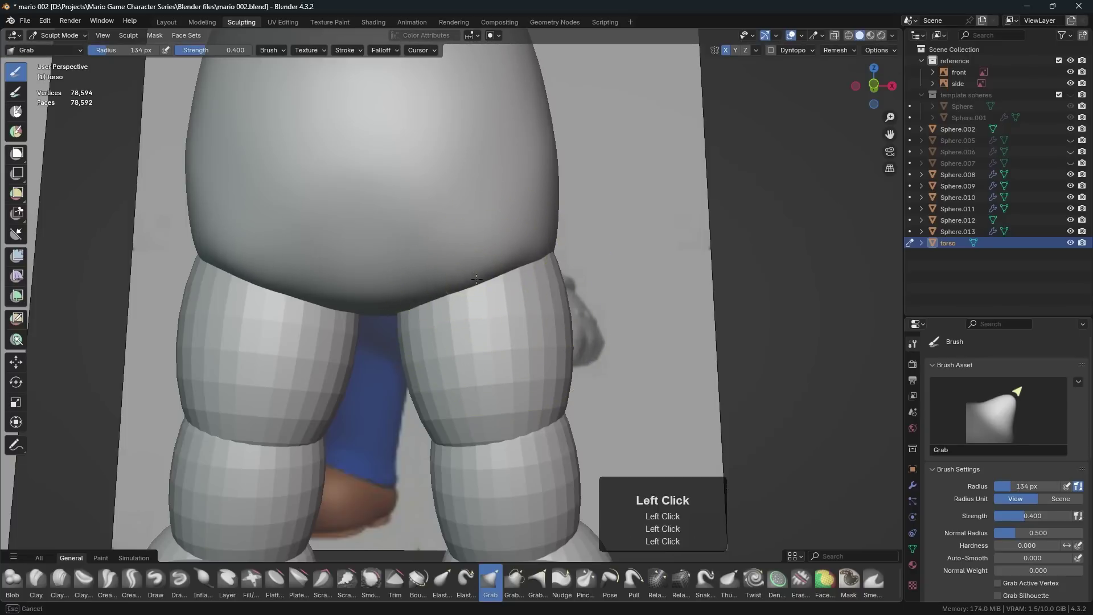
{"action": "left_click_drag", "start_coordinate": [203, 259], "coordinate": [208, 252]}
{"action": "left_click_drag", "start_coordinate": [217, 245], "coordinate": [222, 242]}
{"action": "mouse_move", "coordinate": [496, 283]}
{"action": "left_mouse_down", "text": "shift"}
{"action": "mouse_move", "coordinate": [516, 280]}
{"action": "mouse_move", "coordinate": [424, 296]}
{"action": "mouse_move", "coordinate": [494, 288]}
{"action": "left_mouse_up", "text": "shift"}
Set the Grab brush's radius to 188 px, reshape the torso's rounded underside above the legs, and smooth it.
{"action": "mouse_move", "coordinate": [501, 290]}
{"action": "middle_mouse_down"}
{"action": "mouse_move", "coordinate": [438, 290]}
{"action": "mouse_move", "coordinate": [553, 290]}
{"action": "middle_mouse_up"}
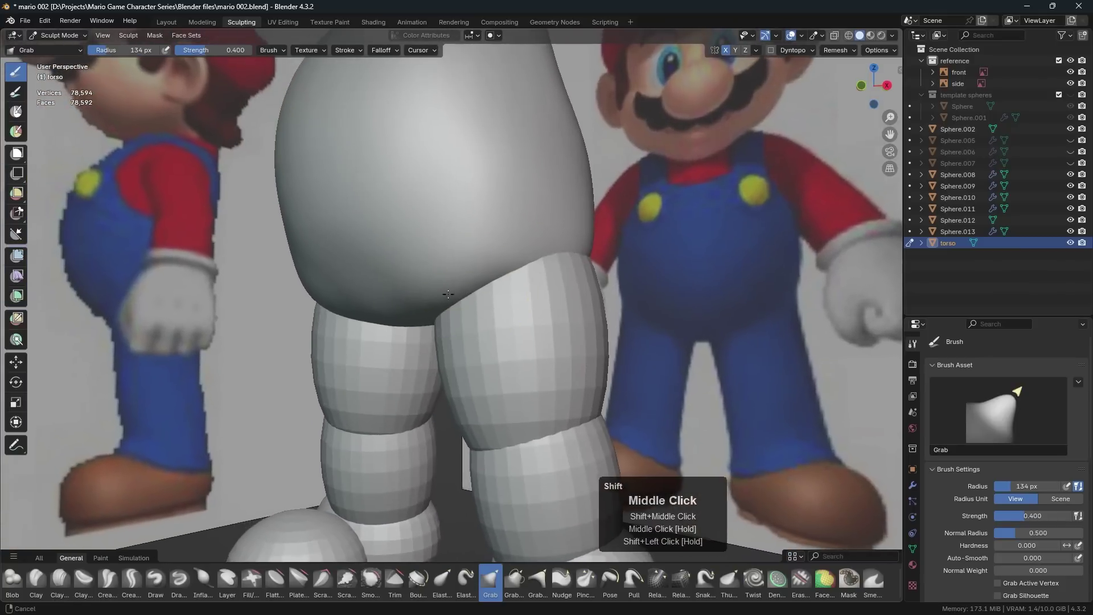
{"action": "middle_click_drag", "start_coordinate": [411, 365], "coordinate": [393, 320], "text": "ctrl"}
{"action": "key", "text": "f"}
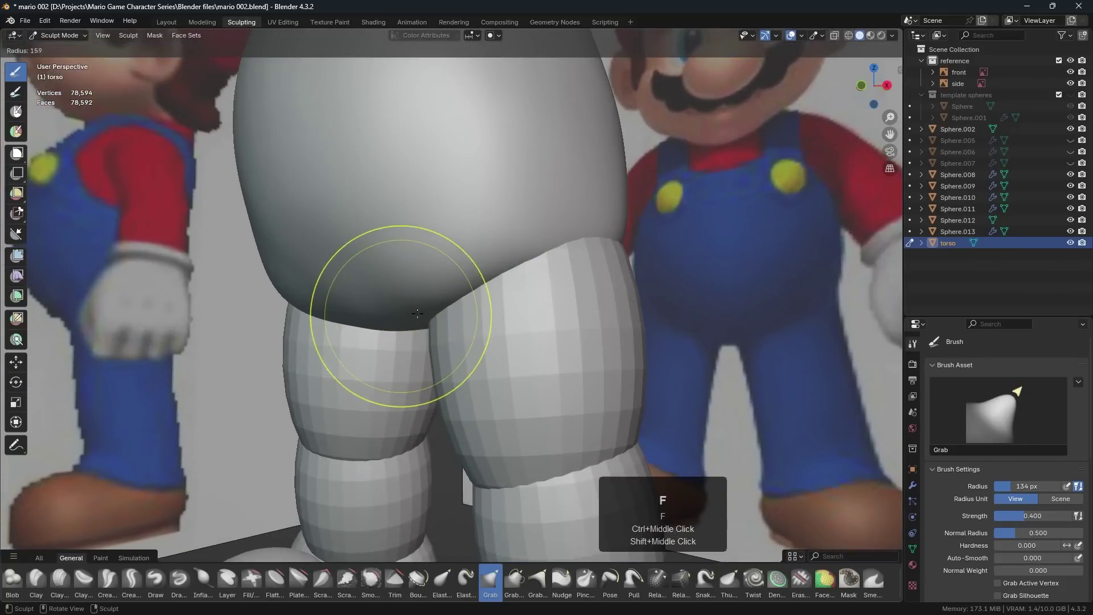
{"action": "left_click", "coordinate": [436, 314]}
{"action": "left_click_drag", "start_coordinate": [319, 297], "coordinate": [322, 289]}
{"action": "left_click_drag", "start_coordinate": [291, 290], "coordinate": [296, 284]}
{"action": "left_click_drag", "start_coordinate": [479, 250], "coordinate": [490, 276], "text": "shift"}
{"action": "left_click", "coordinate": [311, 283]}
{"action": "left_click", "coordinate": [341, 272]}
{"action": "middle_click_drag", "start_coordinate": [341, 272], "coordinate": [364, 270], "text": "shift"}
{"action": "mouse_move", "coordinate": [279, 271]}
{"action": "left_mouse_down", "text": "shift"}
{"action": "mouse_move", "coordinate": [256, 273]}
{"action": "mouse_move", "coordinate": [285, 244]}
{"action": "left_mouse_up", "text": "shift"}
Smooth the front of the torso across the belly.
{"action": "middle_click_drag", "start_coordinate": [373, 185], "coordinate": [523, 281]}
{"action": "left_click_drag", "start_coordinate": [526, 284], "coordinate": [529, 286], "text": "shift"}
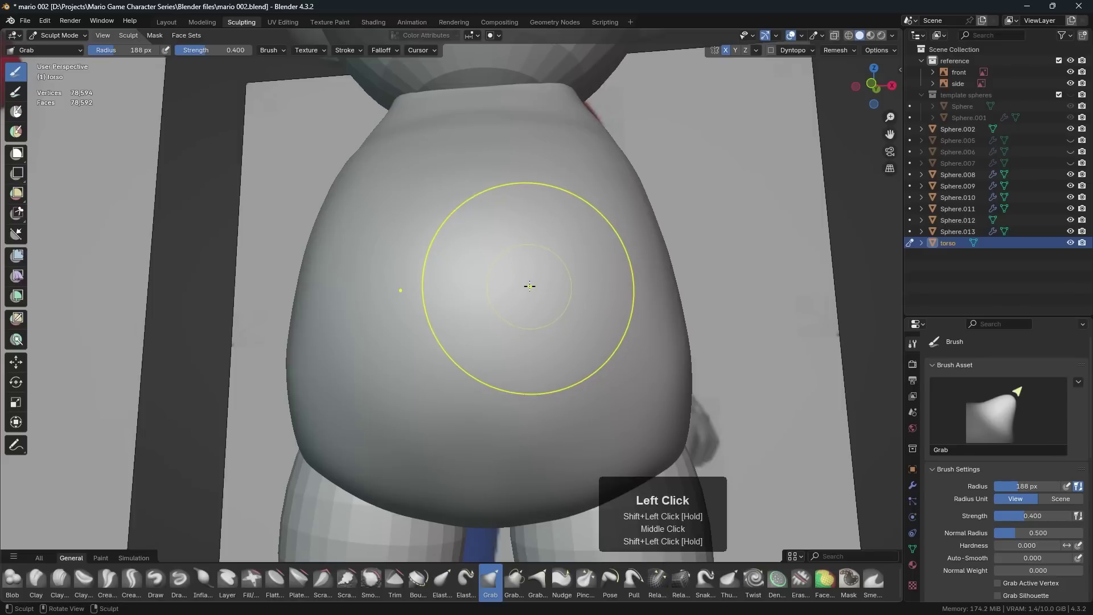
{"action": "middle_click_drag", "start_coordinate": [529, 286], "coordinate": [535, 291], "text": "ctrl"}
{"action": "middle_click_drag", "start_coordinate": [534, 290], "coordinate": [538, 328]}
{"action": "mouse_move", "coordinate": [540, 285]}
{"action": "left_mouse_down", "text": "shift"}
{"action": "mouse_move", "coordinate": [543, 270]}
{"action": "mouse_move", "coordinate": [512, 276]}
{"action": "left_mouse_up", "text": "shift"}
Smooth the torso's sides and remaining uneven areas from several angles.
{"action": "middle_click_drag", "start_coordinate": [603, 304], "coordinate": [470, 304]}
{"action": "mouse_move", "coordinate": [470, 305]}
{"action": "left_mouse_down", "text": "shift"}
{"action": "mouse_move", "coordinate": [465, 372]}
{"action": "mouse_move", "coordinate": [428, 388]}
{"action": "left_mouse_up", "text": "shift"}
{"action": "middle_click_drag", "start_coordinate": [575, 336], "coordinate": [515, 290]}
{"action": "left_click_drag", "start_coordinate": [517, 282], "coordinate": [515, 315], "text": "shift"}
{"action": "middle_click_drag", "start_coordinate": [516, 316], "coordinate": [586, 284]}
{"action": "mouse_move", "coordinate": [586, 285]}
{"action": "middle_mouse_down", "text": "ctrl"}
{"action": "mouse_move", "coordinate": [590, 310]}
{"action": "mouse_move", "coordinate": [566, 355]}
{"action": "mouse_move", "coordinate": [448, 364]}
{"action": "mouse_move", "coordinate": [500, 324]}
{"action": "middle_mouse_up", "text": "ctrl"}
{"action": "left_click", "coordinate": [501, 324], "text": "shift"}
Use the Inflate brush with a 71 px radius to fill out the hollow along the torso's side and lower back.
{"action": "mouse_move", "coordinate": [481, 383]}
{"action": "middle_mouse_down"}
{"action": "mouse_move", "coordinate": [529, 366]}
{"action": "mouse_move", "coordinate": [553, 303]}
{"action": "mouse_move", "coordinate": [553, 322]}
{"action": "middle_mouse_up"}
{"action": "key", "text": "i"}
{"action": "key", "text": "i"}
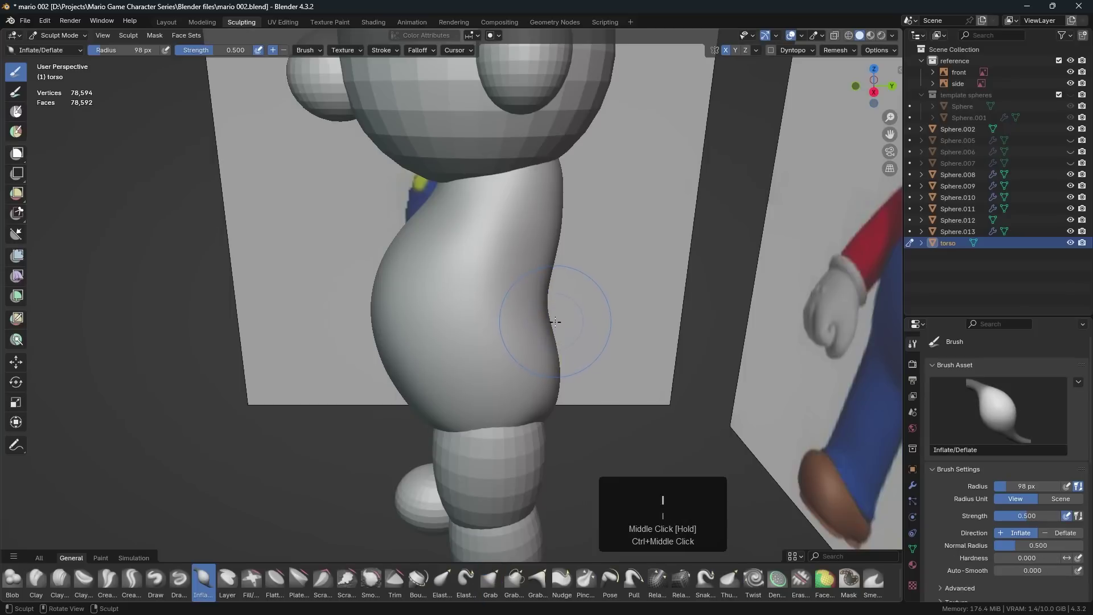
{"action": "key", "text": "f"}
{"action": "left_click", "coordinate": [541, 330]}
{"action": "middle_click_drag", "start_coordinate": [542, 339], "coordinate": [535, 285]}
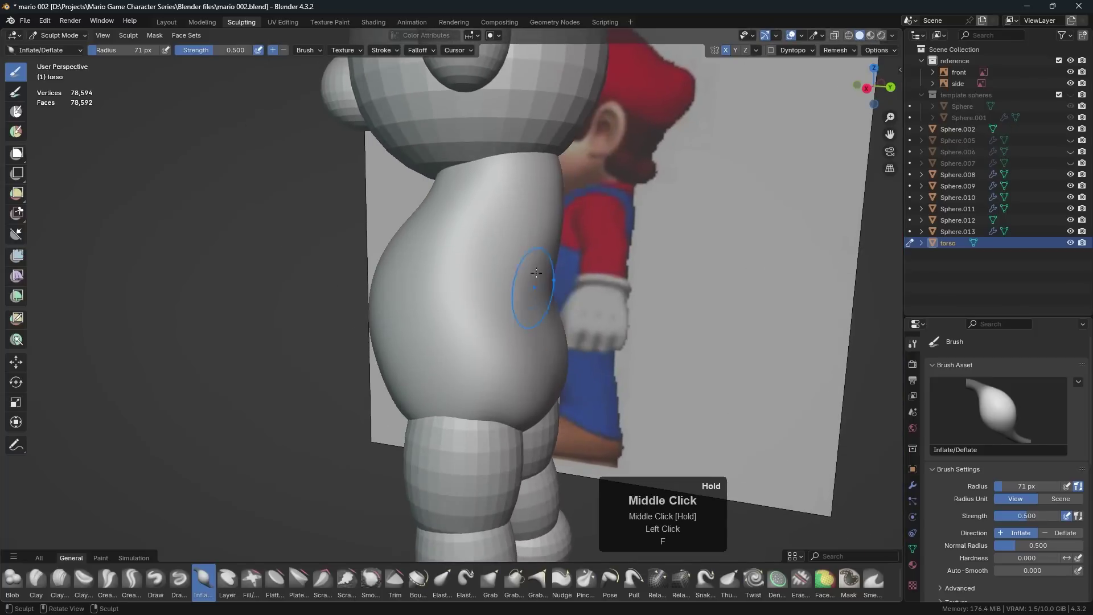
{"action": "left_click_drag", "start_coordinate": [534, 183], "coordinate": [548, 324]}
{"action": "left_click_drag", "start_coordinate": [550, 202], "coordinate": [541, 327]}
{"action": "left_click_drag", "start_coordinate": [543, 247], "coordinate": [515, 335]}
{"action": "mouse_move", "coordinate": [519, 330]}
{"action": "middle_mouse_down"}
{"action": "mouse_move", "coordinate": [552, 296]}
{"action": "mouse_move", "coordinate": [567, 253]}
{"action": "mouse_move", "coordinate": [517, 224]}
{"action": "mouse_move", "coordinate": [558, 318]}
{"action": "middle_mouse_up"}
{"action": "left_click", "coordinate": [563, 256]}
{"action": "left_click", "coordinate": [588, 264]}
{"action": "middle_click_drag", "start_coordinate": [558, 319], "coordinate": [604, 389]}
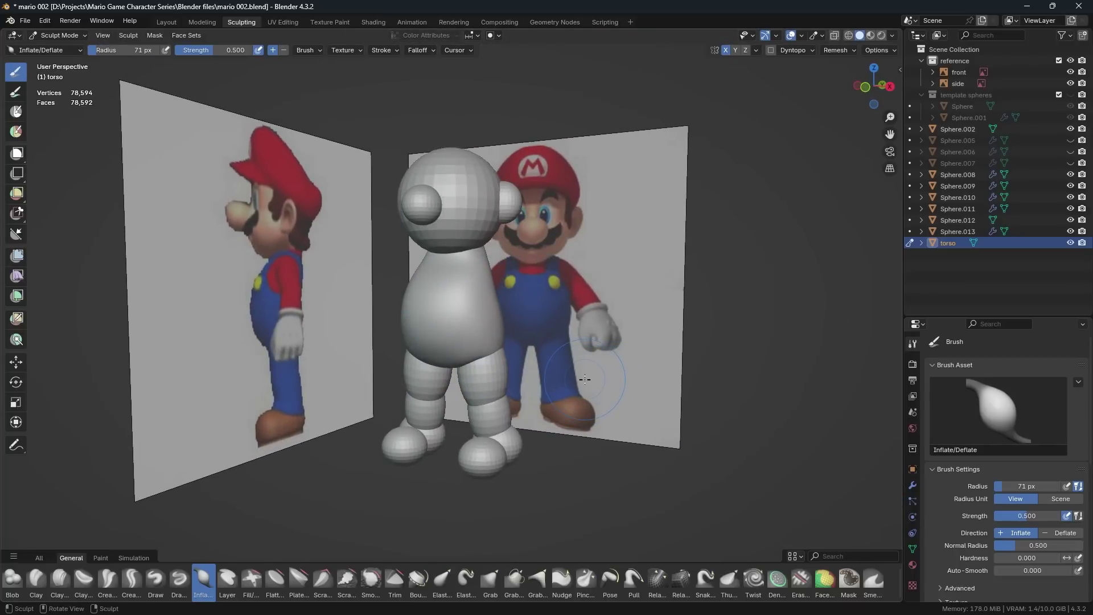
In the Layout workspace, join the upper and lower leg spheres into one object.
{"action": "left_click", "coordinate": [166, 21]}
{"action": "scroll", "coordinate": [348, 265], "scroll_direction": "down", "scroll_amount": 1}
{"action": "middle_click_drag", "start_coordinate": [465, 317], "coordinate": [489, 183], "text": "shift"}
{"action": "left_click", "coordinate": [527, 280]}
{"action": "left_click", "coordinate": [528, 316], "text": "shift"}
{"action": "middle_click_drag", "start_coordinate": [586, 297], "coordinate": [551, 342], "text": "shift"}
{"action": "middle_click_drag", "start_coordinate": [551, 342], "coordinate": [553, 350]}
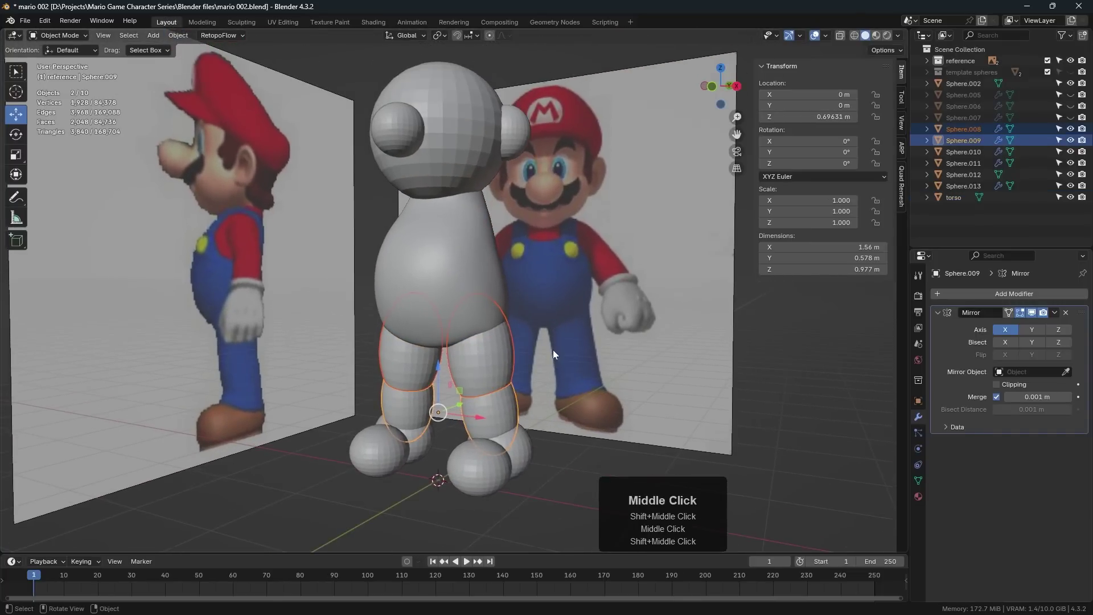
{"action": "key", "text": "Delete"}
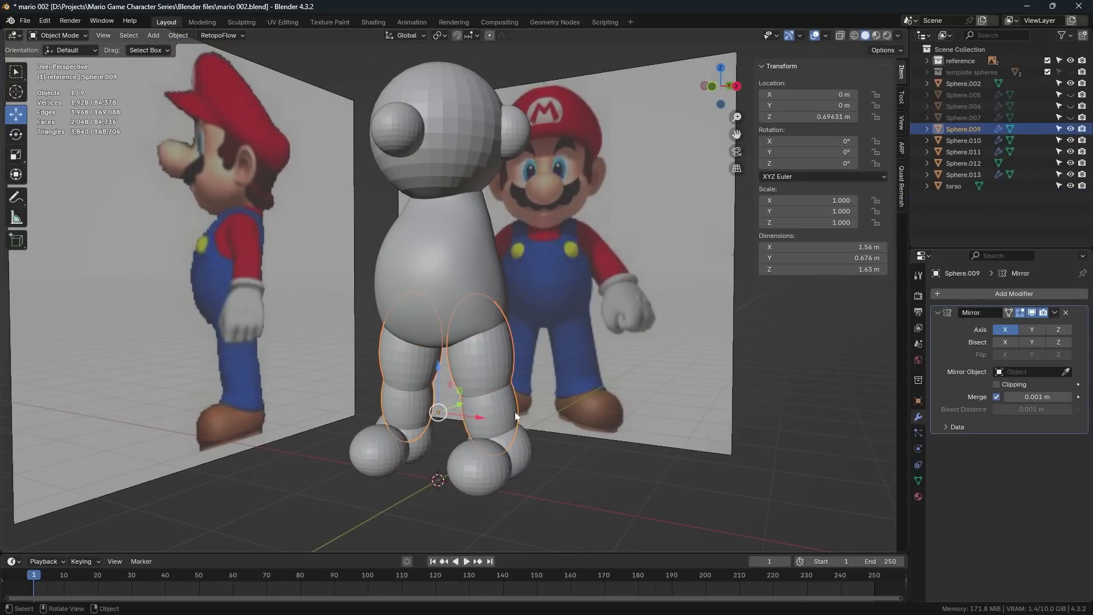
{"action": "mouse_move", "coordinate": [537, 376]}
{"action": "middle_mouse_down", "text": "shift"}
{"action": "mouse_move", "coordinate": [538, 343]}
{"action": "mouse_move", "coordinate": [547, 359]}
{"action": "middle_mouse_up", "text": "shift"}
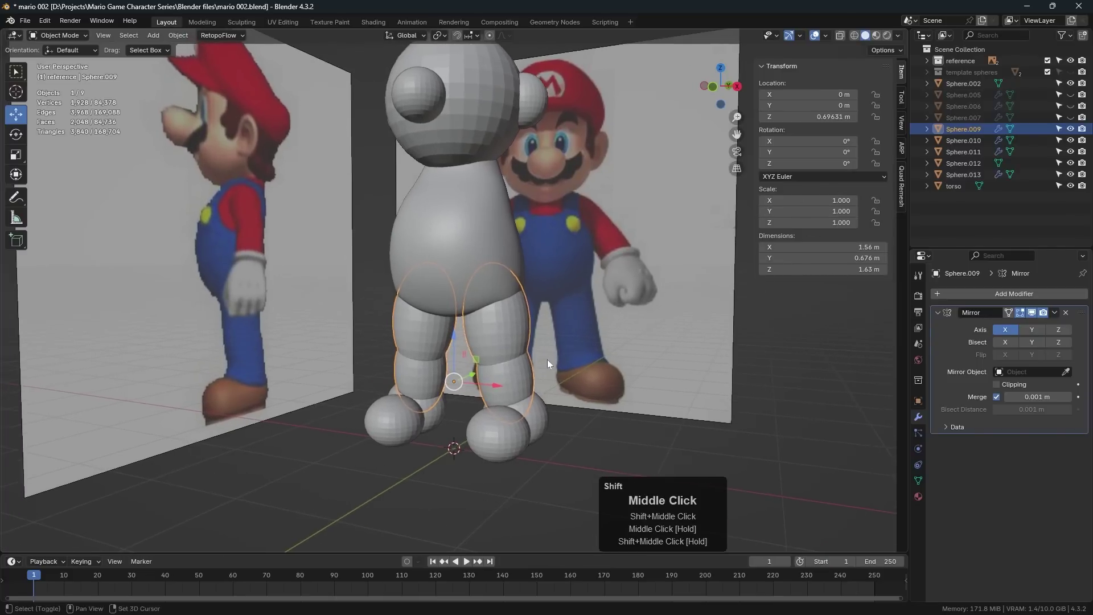
Unhide the arm and hand spheres Sphere.005, Sphere.006 and Sphere.007, and clear the selection.
{"action": "left_click_drag", "start_coordinate": [719, 494], "coordinate": [879, 495]}
{"action": "scroll", "coordinate": [568, 323], "scroll_direction": "up", "scroll_amount": 1}
{"action": "middle_click_drag", "start_coordinate": [568, 324], "coordinate": [544, 375], "text": "shift"}
{"action": "scroll", "coordinate": [552, 363], "scroll_direction": "down", "scroll_amount": 2}
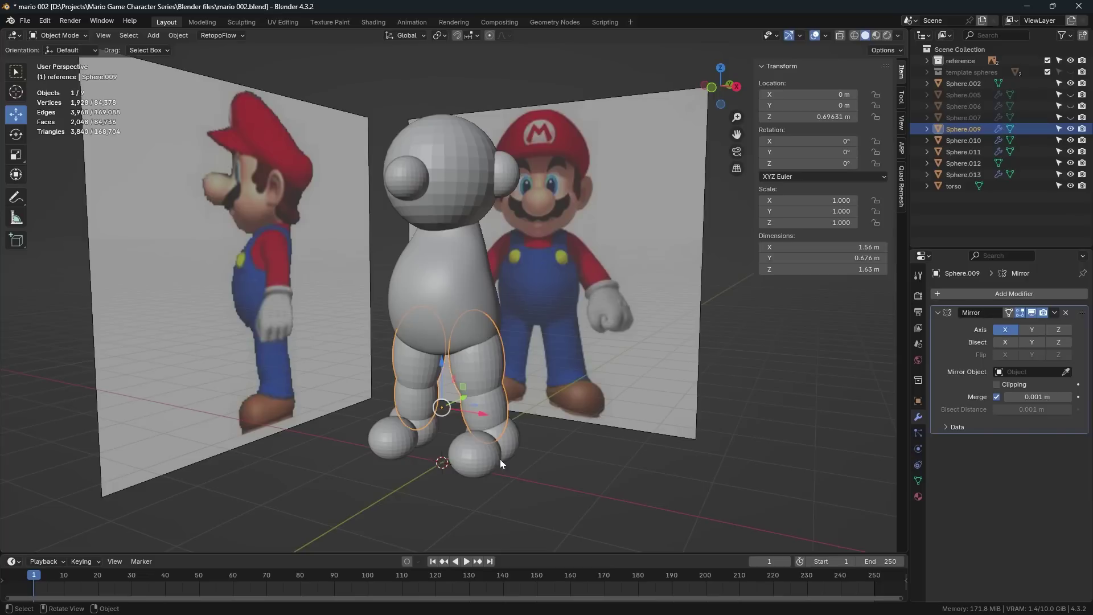
{"action": "left_click_drag", "start_coordinate": [1070, 117], "coordinate": [1070, 95]}
{"action": "mouse_move", "coordinate": [576, 427]}
{"action": "middle_mouse_down"}
{"action": "mouse_move", "coordinate": [576, 442]}
{"action": "mouse_move", "coordinate": [571, 432]}
{"action": "middle_mouse_up"}
{"action": "left_click", "coordinate": [575, 451]}
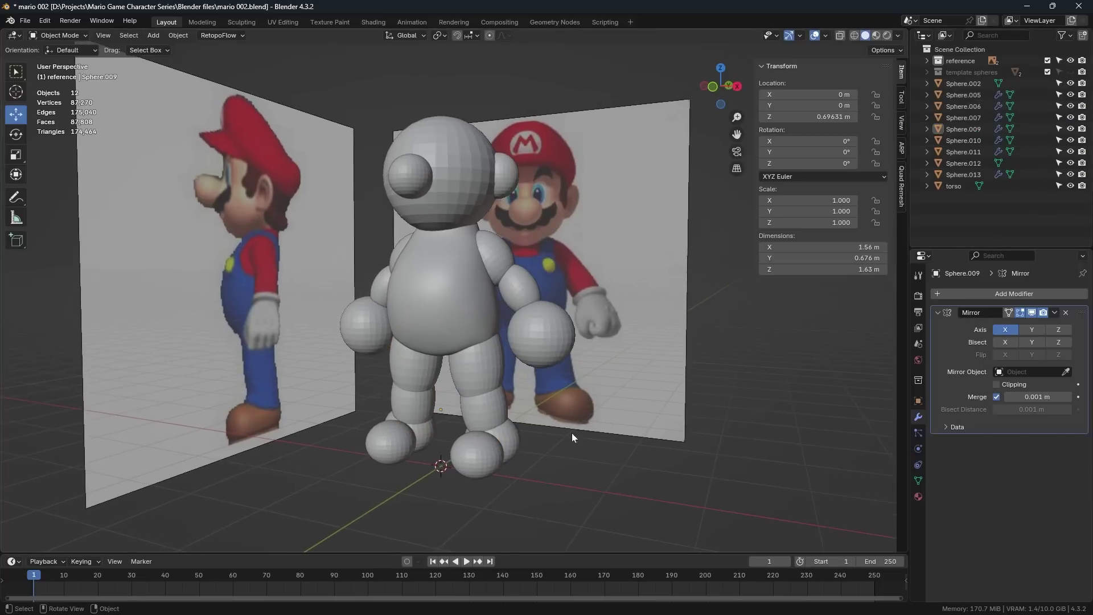
{"action": "left_click", "coordinate": [241, 22]}
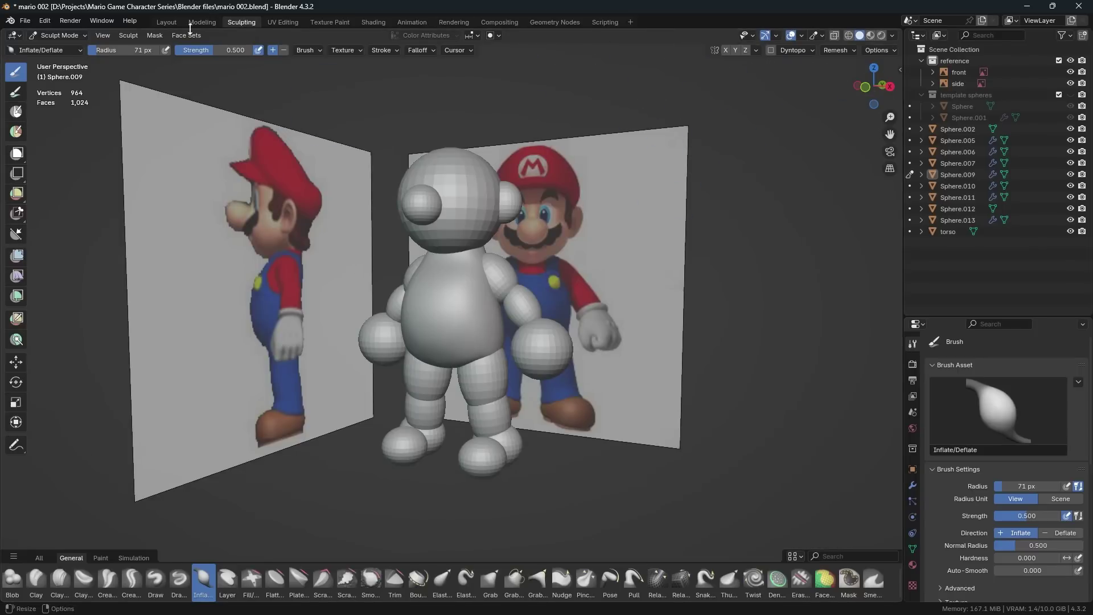
{"action": "left_click", "coordinate": [166, 22]}
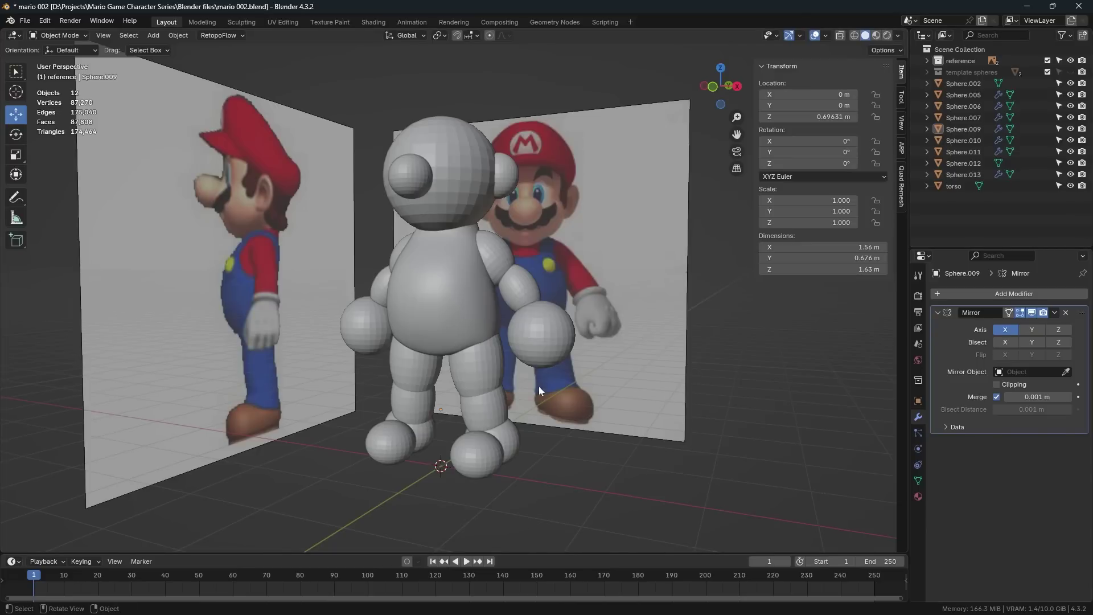
{"action": "middle_click_drag", "start_coordinate": [551, 398], "coordinate": [554, 402]}
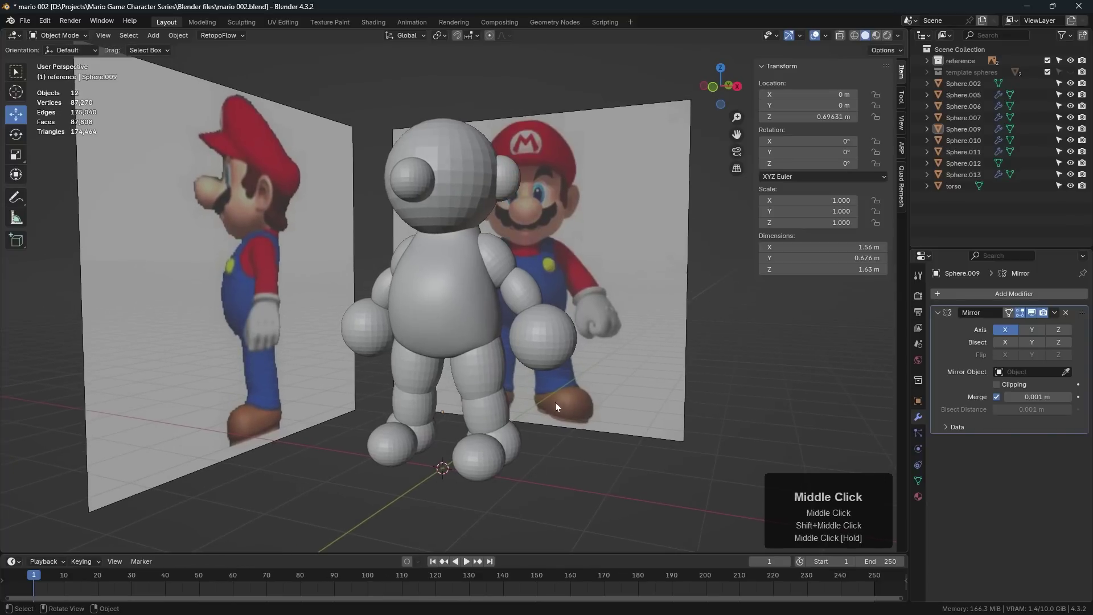
{"action": "left_click", "coordinate": [241, 21]}
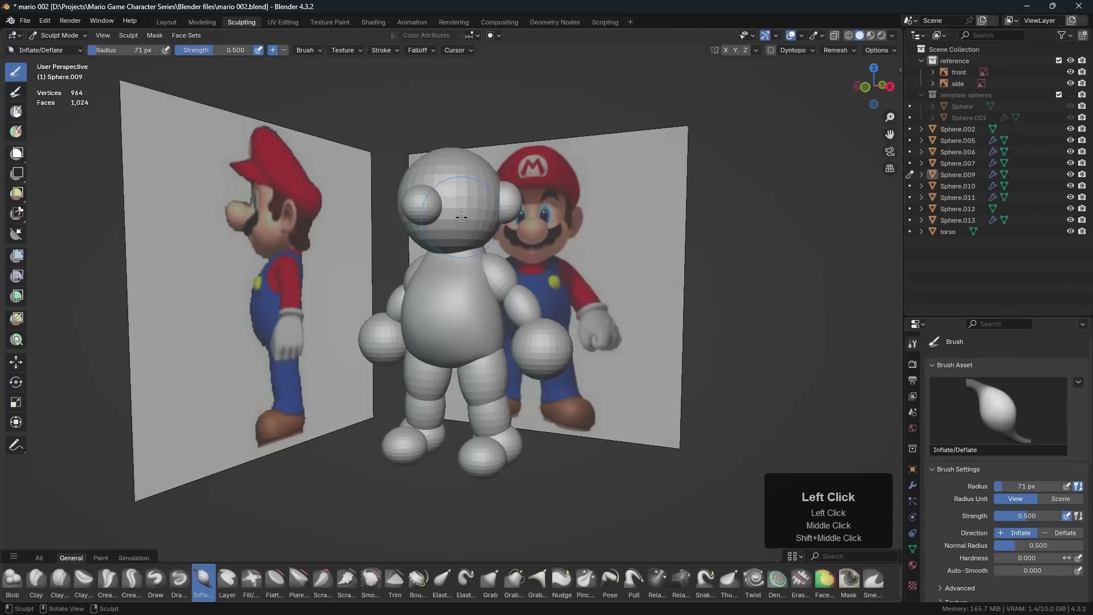
{"action": "left_click", "coordinate": [756, 51]}
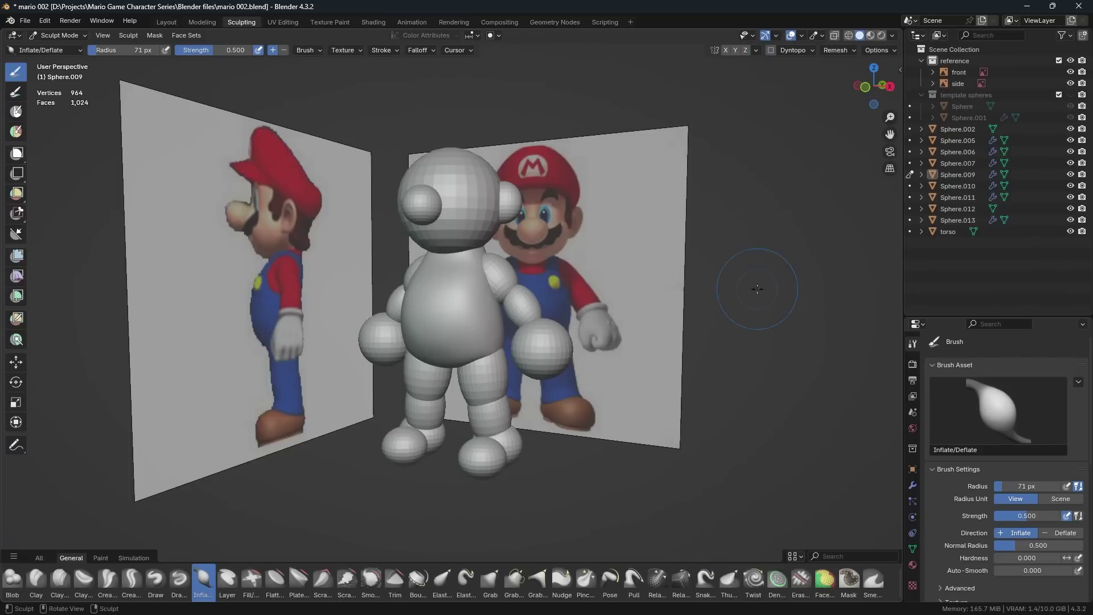
{"action": "left_click", "coordinate": [166, 22]}
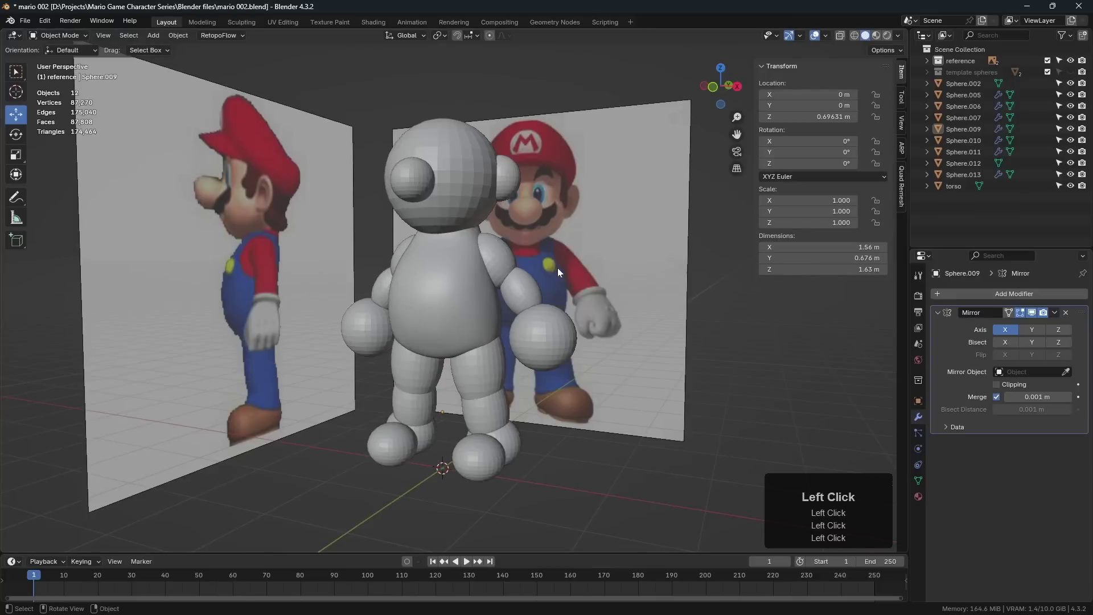
Apply the Mirror modifier on the joined leg object.
{"action": "left_click", "coordinate": [491, 369]}
{"action": "middle_click_drag", "start_coordinate": [491, 369], "coordinate": [501, 353], "text": "shift"}
{"action": "left_click", "coordinate": [1054, 313]}
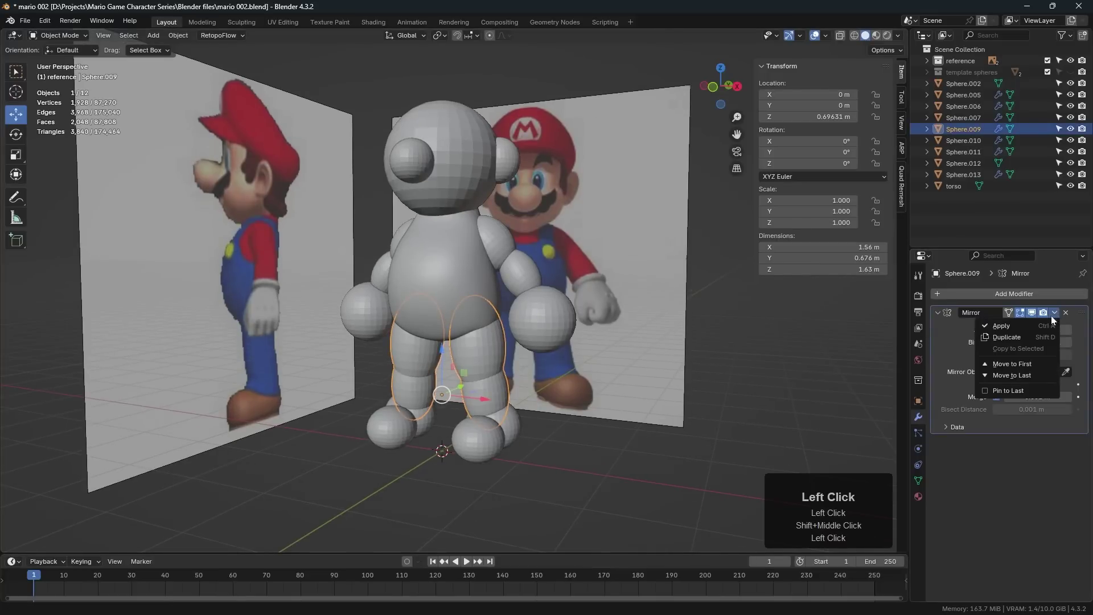
{"action": "left_click", "coordinate": [1017, 324]}
{"action": "middle_click_drag", "start_coordinate": [572, 400], "coordinate": [568, 401]}
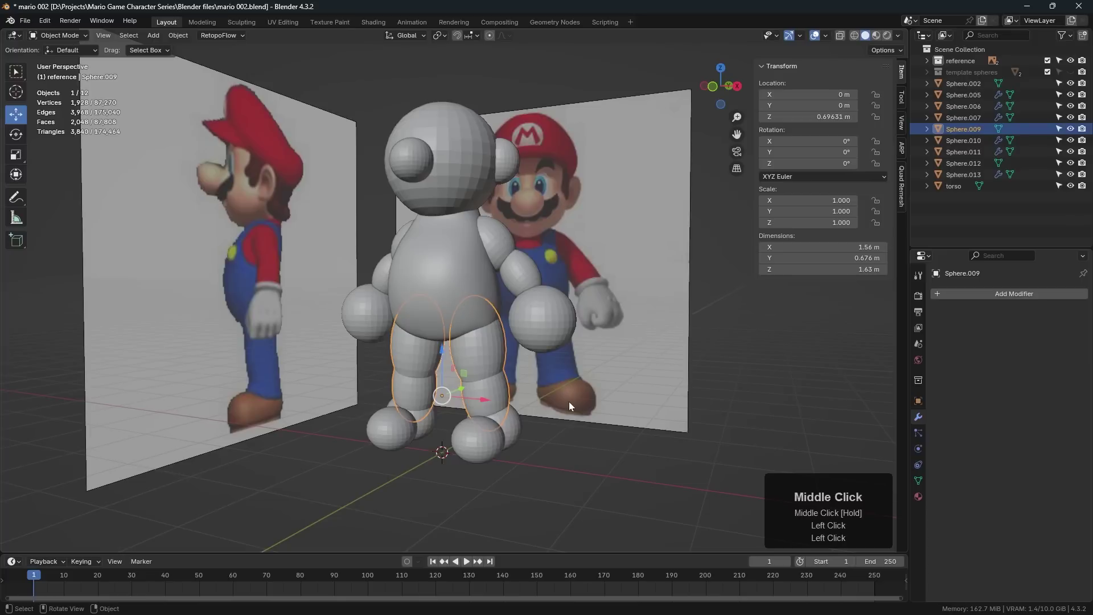
{"action": "key", "text": "Tab"}
{"action": "key", "text": "Tab"}
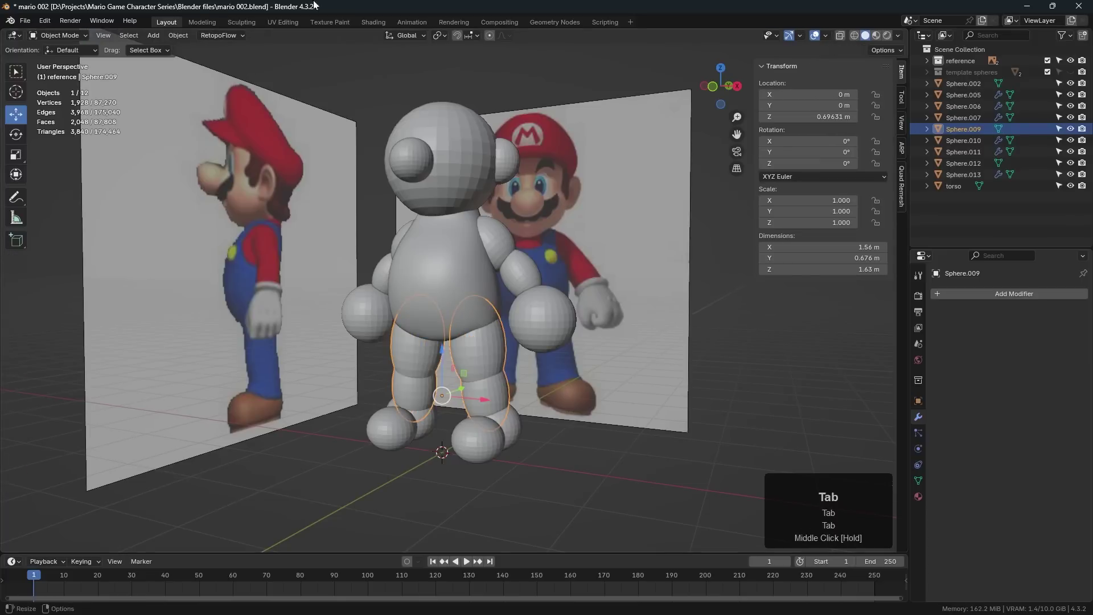
In the Sculpting workspace, enable X-axis symmetry for the leg object.
{"action": "left_click", "coordinate": [235, 21]}
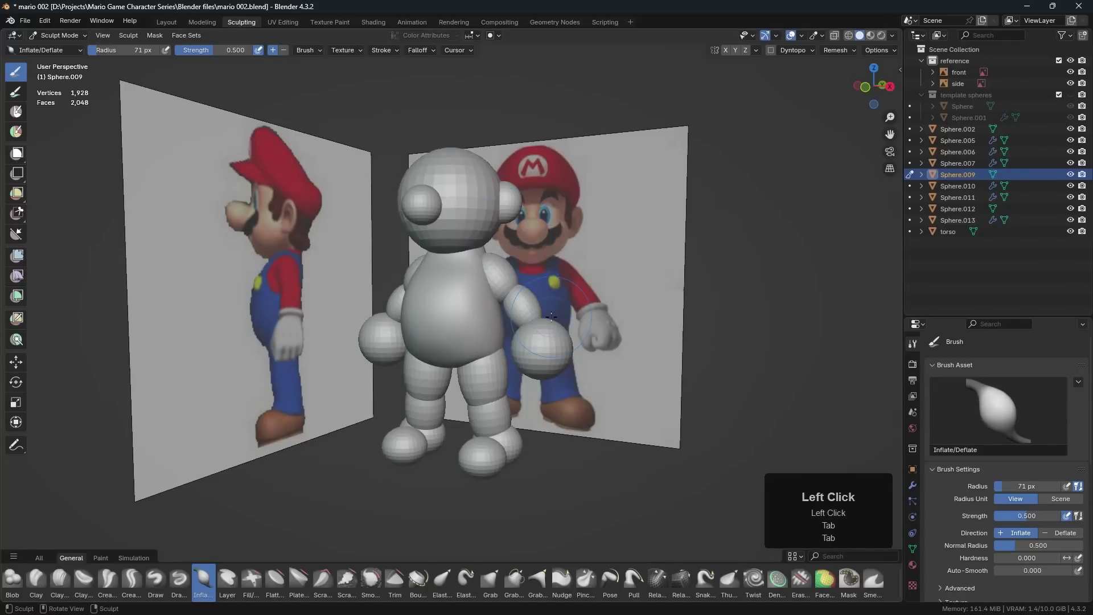
{"action": "middle_click_drag", "start_coordinate": [576, 312], "coordinate": [592, 285]}
{"action": "left_click", "coordinate": [725, 50]}
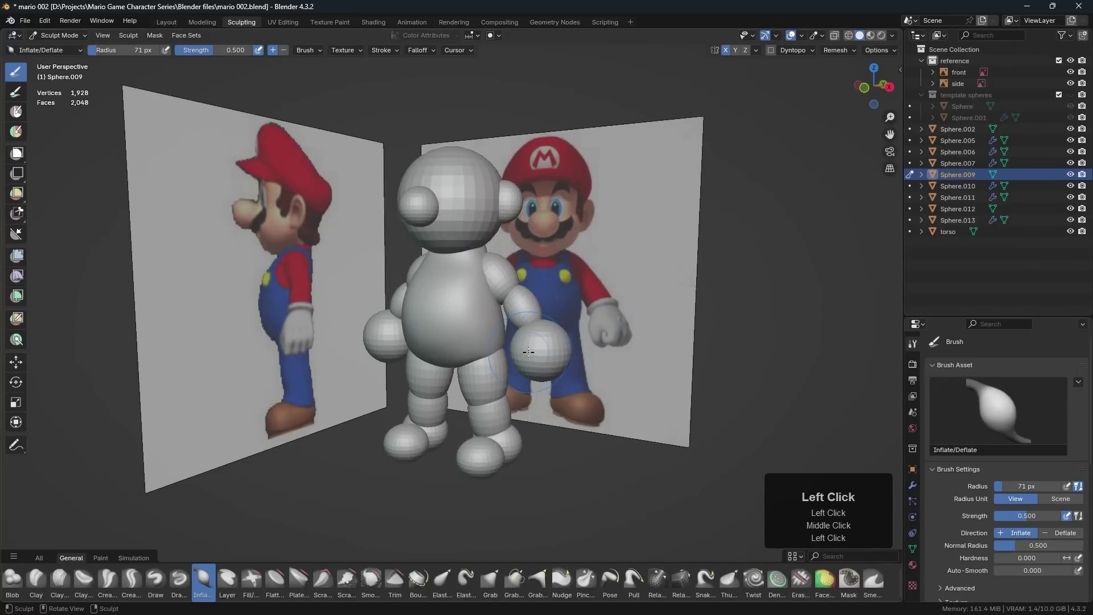
Set the remesh voxel size for the leg object to 0.01 m.
{"action": "scroll", "coordinate": [502, 373], "scroll_direction": "up", "scroll_amount": 3}
{"action": "middle_click_drag", "start_coordinate": [500, 377], "coordinate": [501, 309], "text": "shift"}
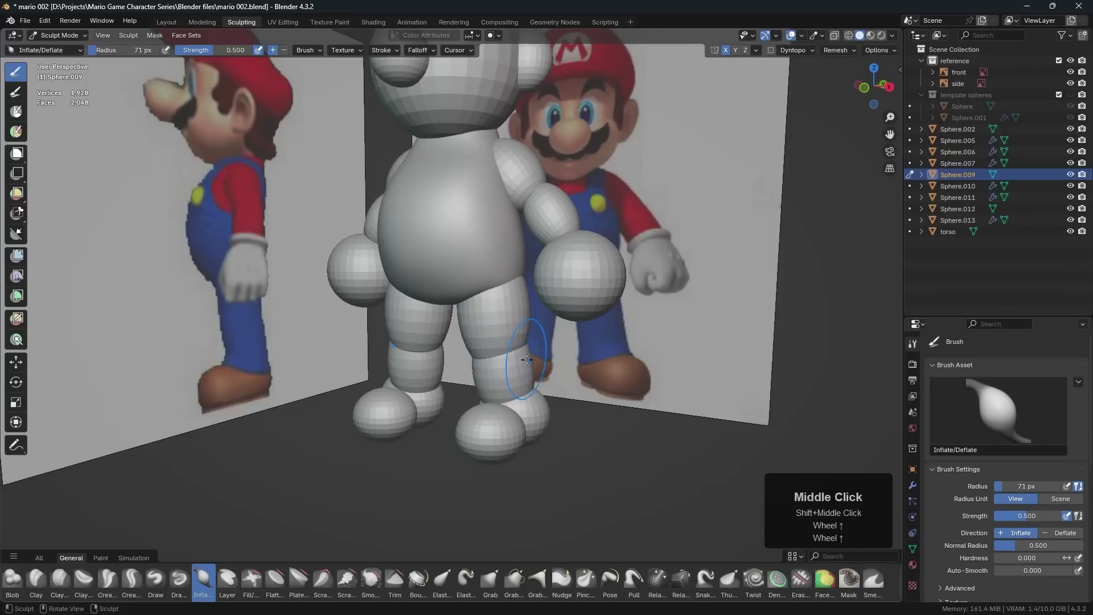
{"action": "scroll", "coordinate": [521, 370], "scroll_direction": "up", "scroll_amount": 1}
{"action": "middle_click_drag", "start_coordinate": [512, 391], "coordinate": [500, 452], "text": "shift"}
{"action": "left_click", "coordinate": [835, 50]}
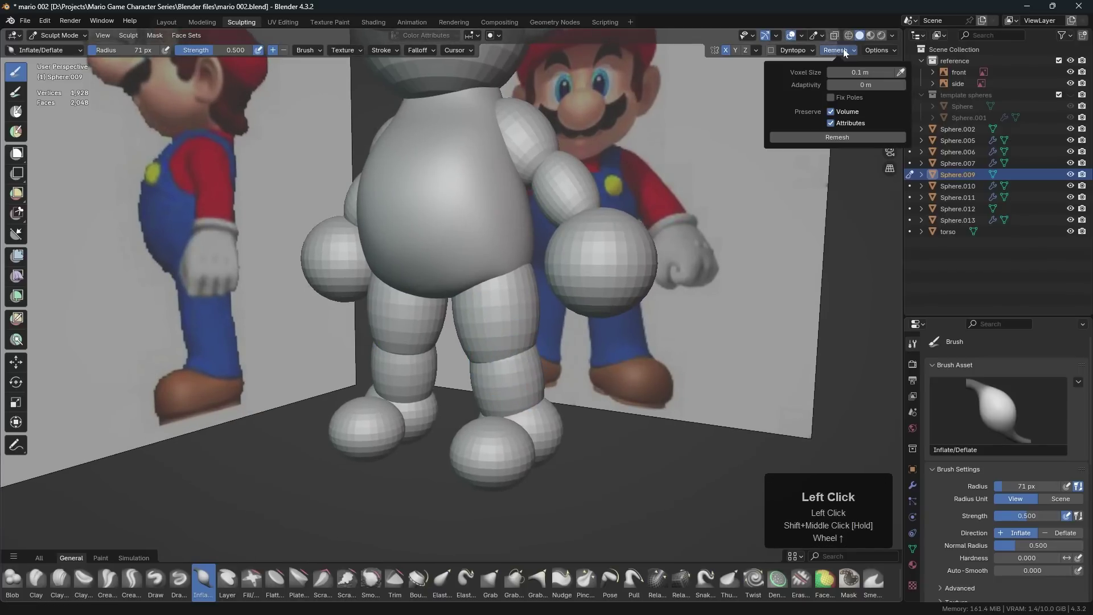
{"action": "double_click", "coordinate": [859, 72]}
{"action": "type", "text": ".01"}
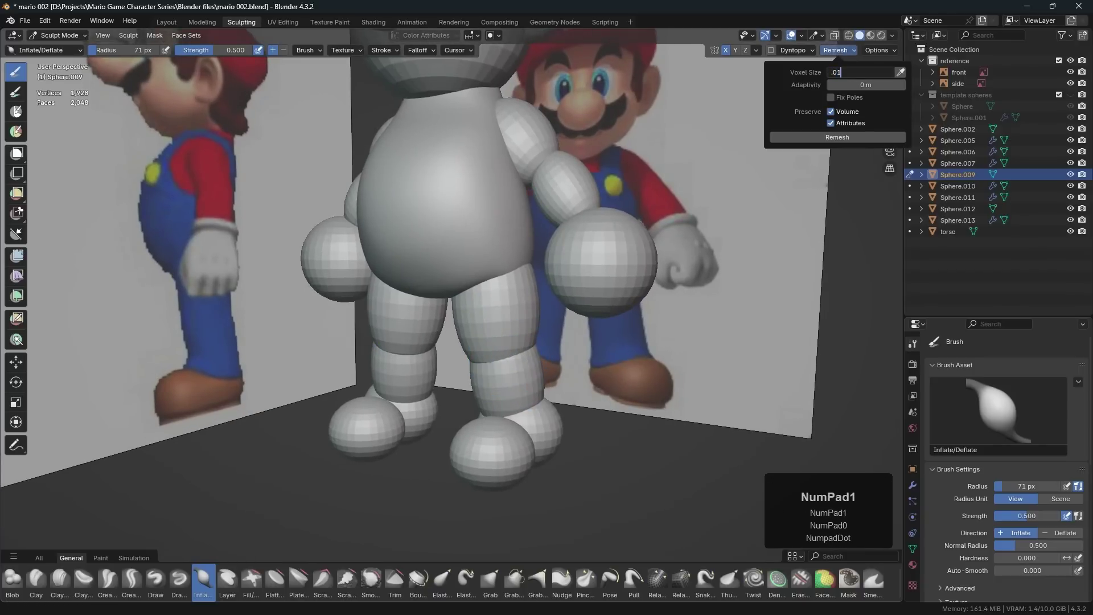
{"action": "key", "text": "KP_Enter"}
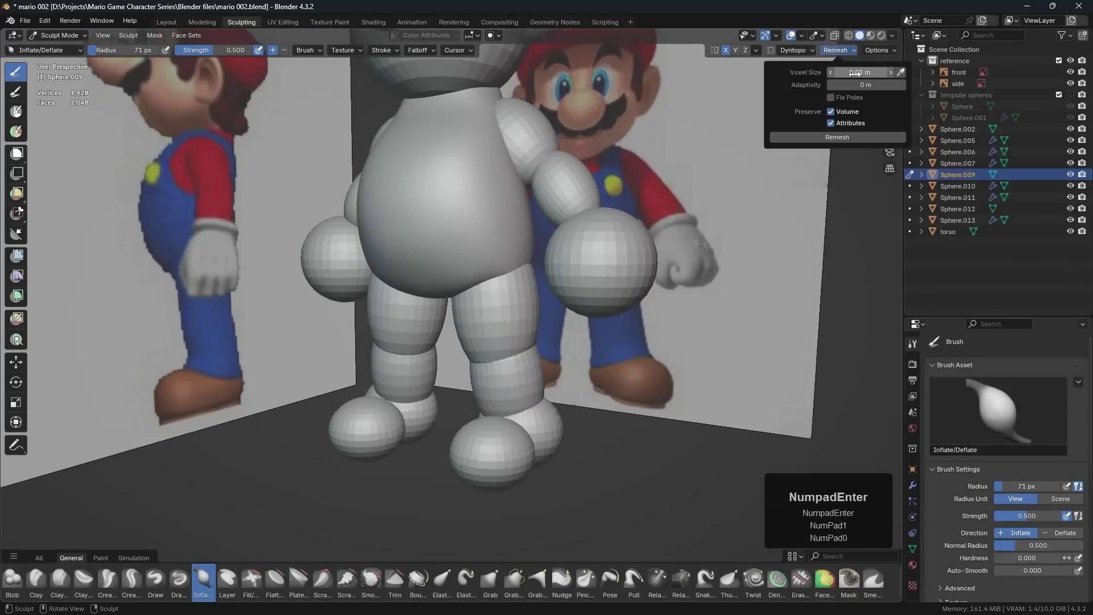
{"action": "left_click", "coordinate": [836, 137]}
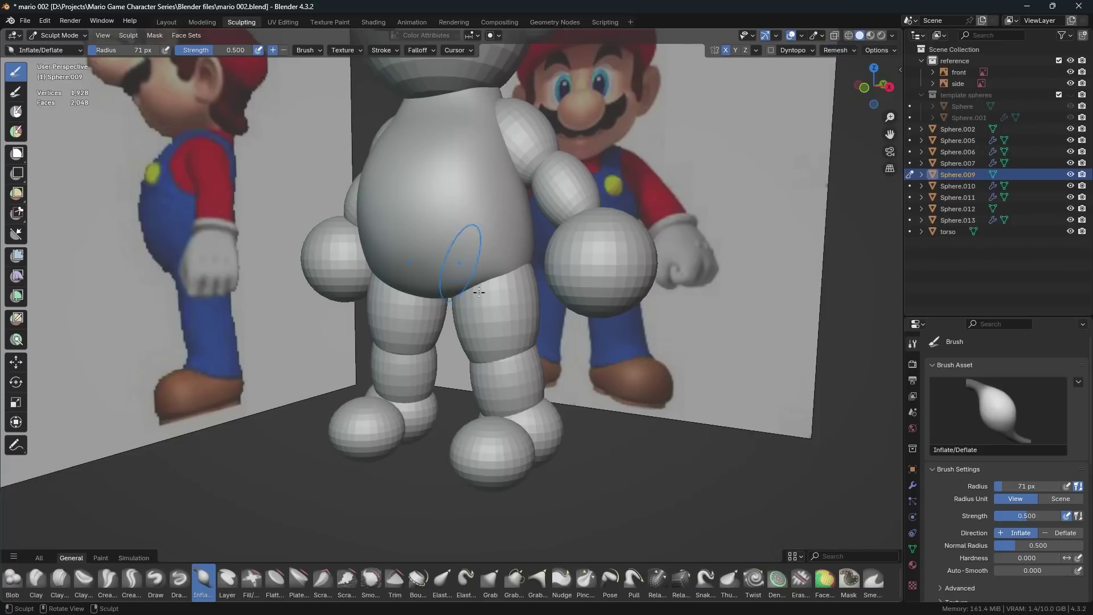
{"action": "key", "text": "r"}
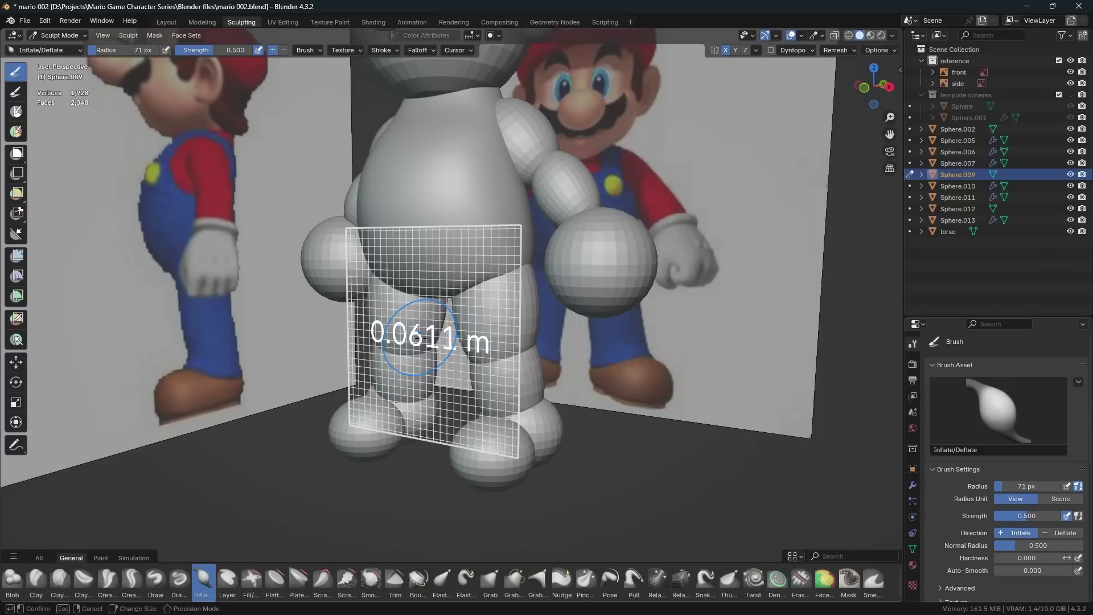
{"action": "key", "text": "Escape"}
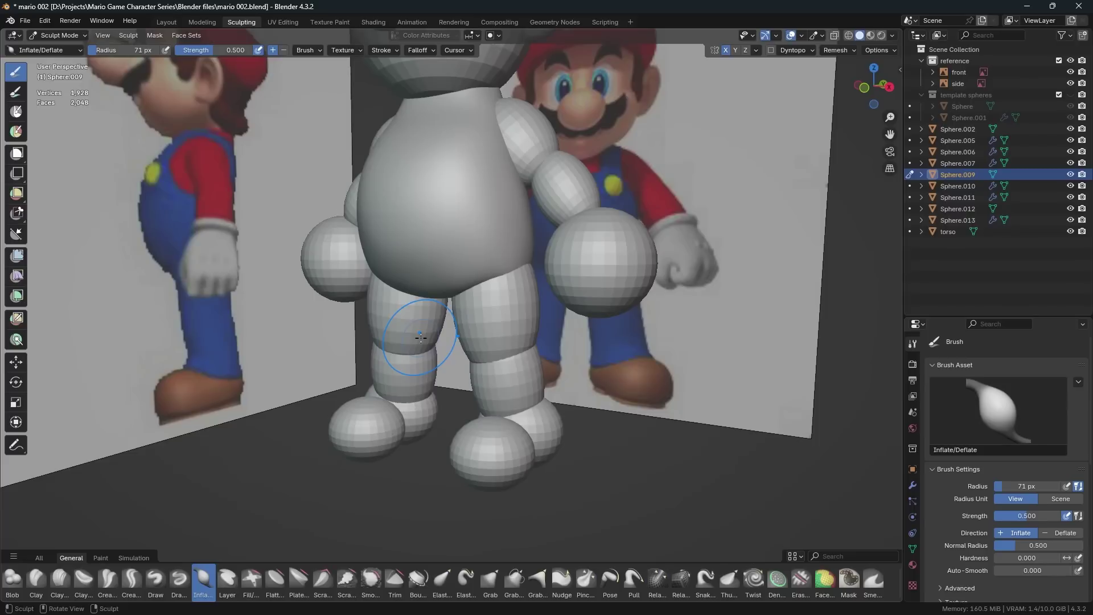
{"action": "middle_click_drag", "start_coordinate": [456, 352], "coordinate": [513, 347]}
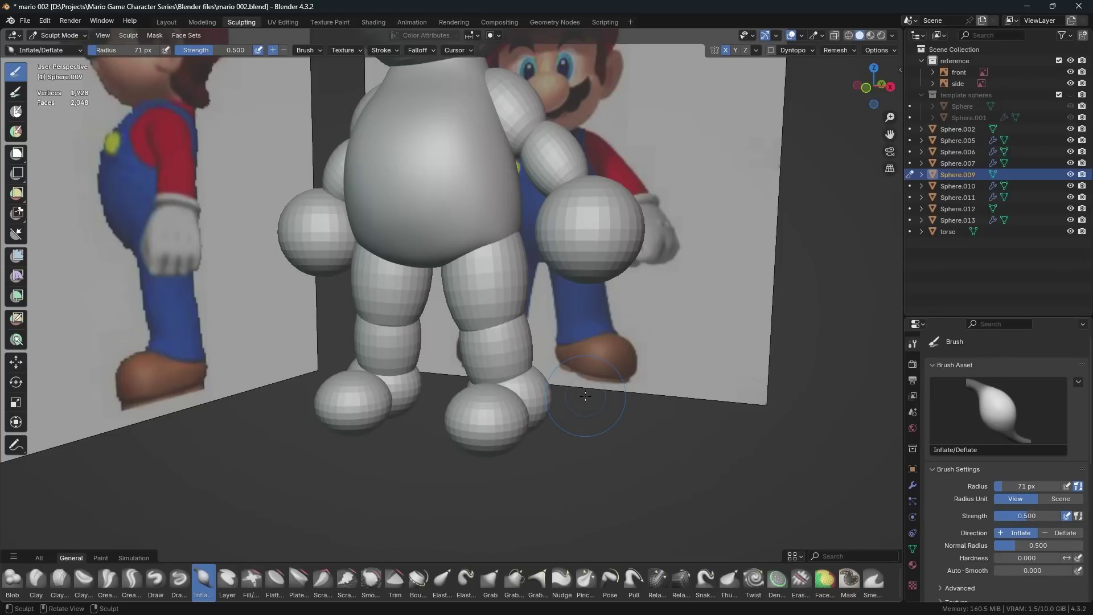
{"action": "left_click", "coordinate": [173, 22]}
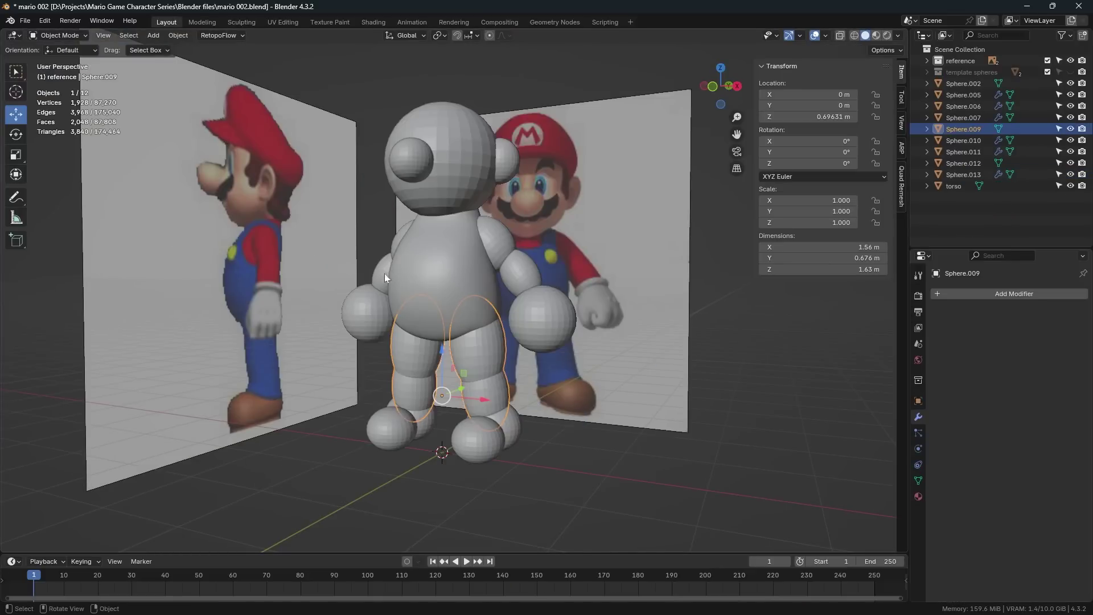
{"action": "left_click", "coordinate": [242, 22]}
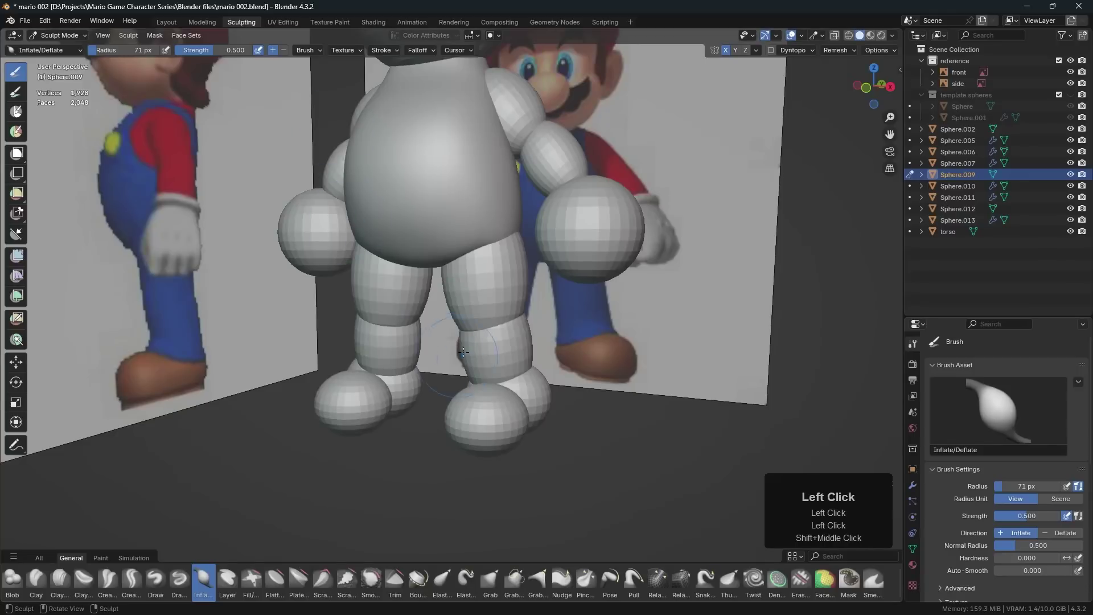
Compare the remesh voxel size settings of the leg object, the head sphere and the torso.
{"action": "middle_click_drag", "start_coordinate": [447, 359], "coordinate": [515, 350]}
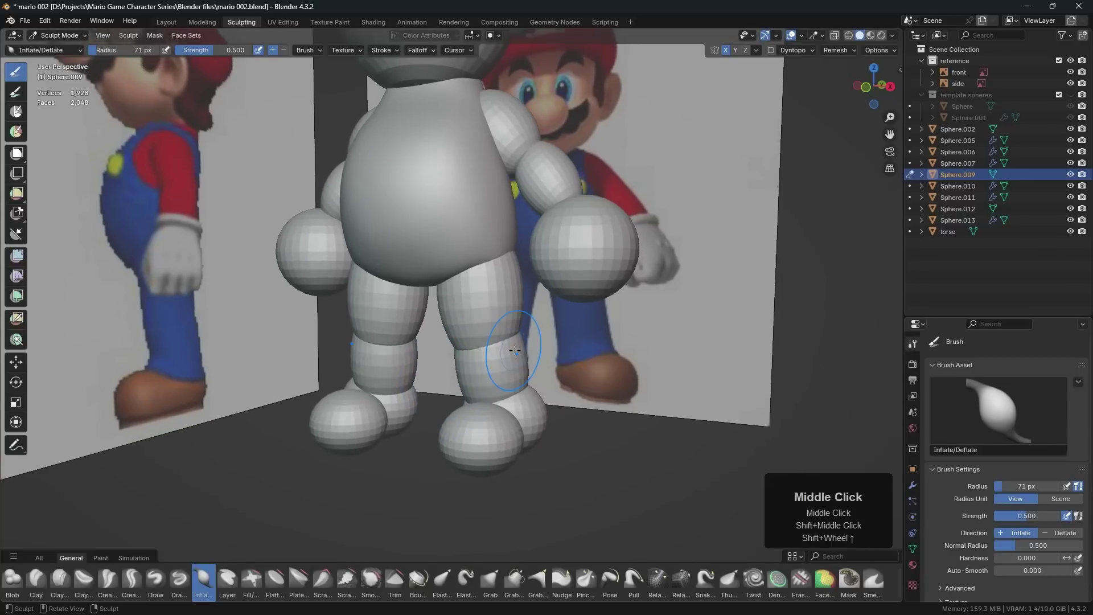
{"action": "middle_click", "coordinate": [498, 377]}
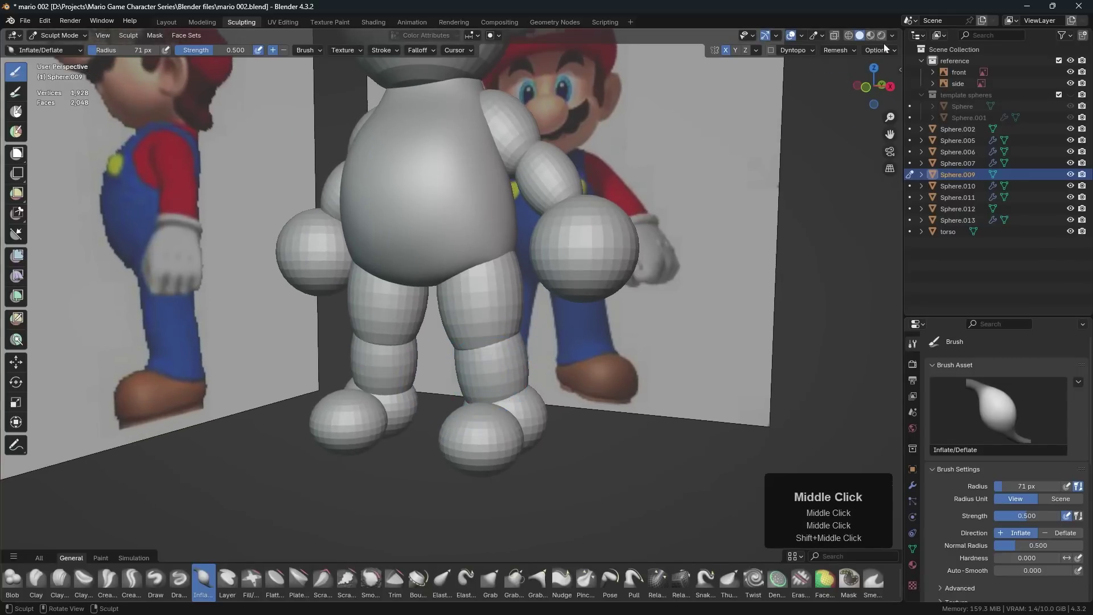
{"action": "left_click", "coordinate": [841, 53]}
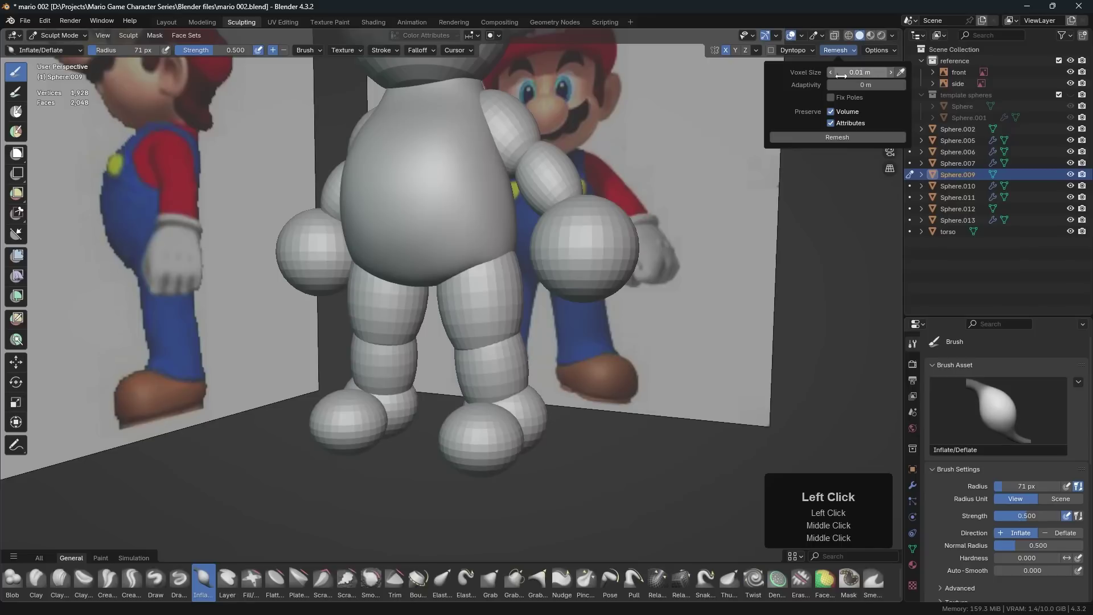
{"action": "middle_click_drag", "start_coordinate": [683, 224], "coordinate": [683, 293], "text": "shift"}
{"action": "middle_click_drag", "start_coordinate": [678, 219], "coordinate": [677, 288], "text": "shift"}
{"action": "middle_click_drag", "start_coordinate": [625, 166], "coordinate": [539, 205]}
{"action": "key", "text": "alt+q"}
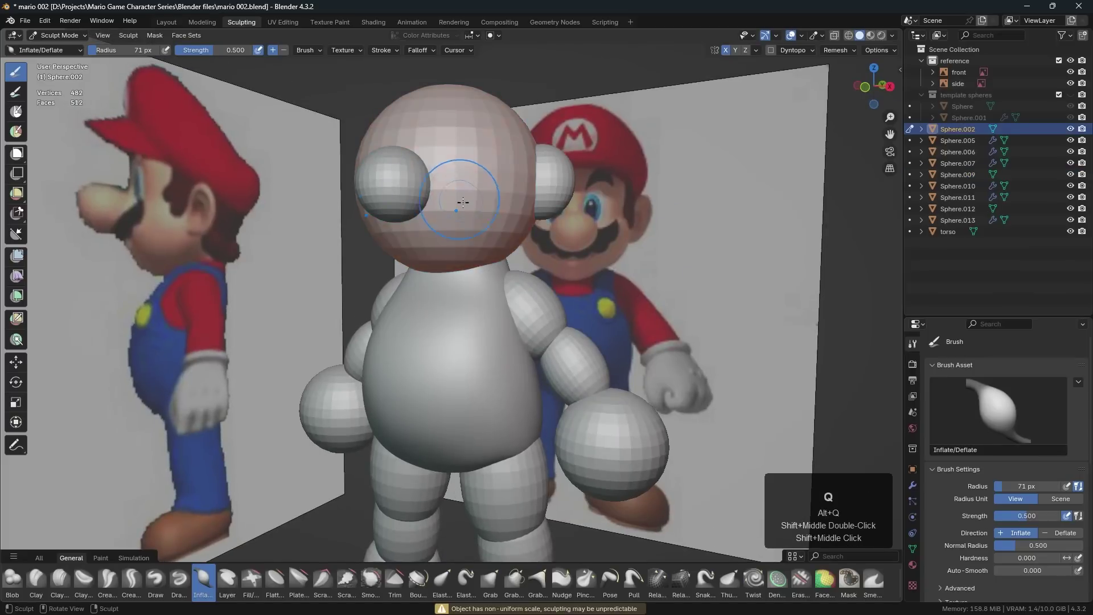
{"action": "left_click", "coordinate": [841, 52]}
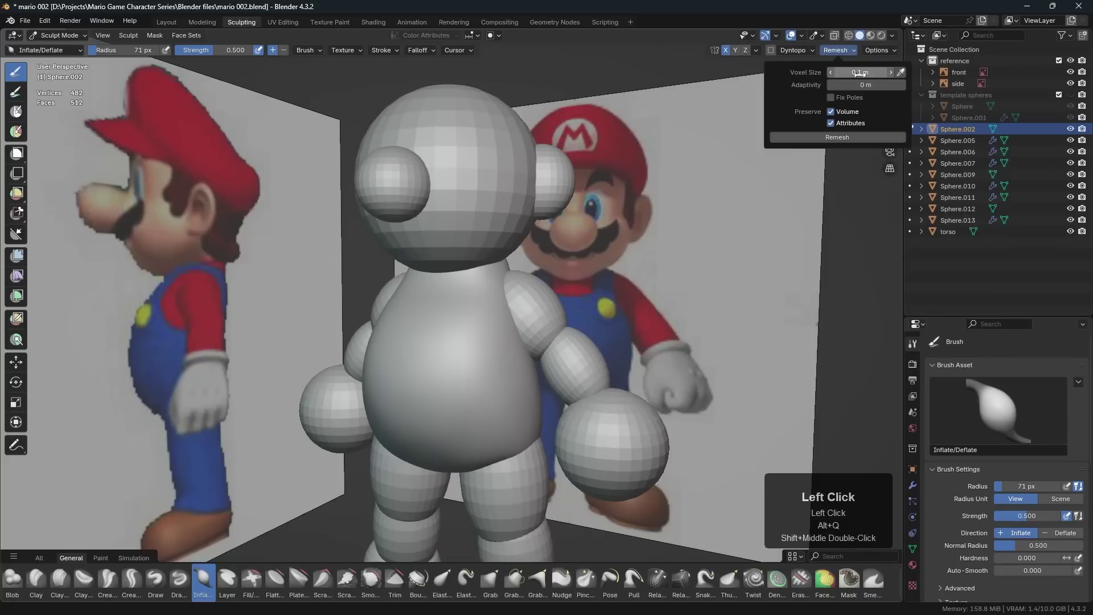
{"action": "key", "text": "alt+q"}
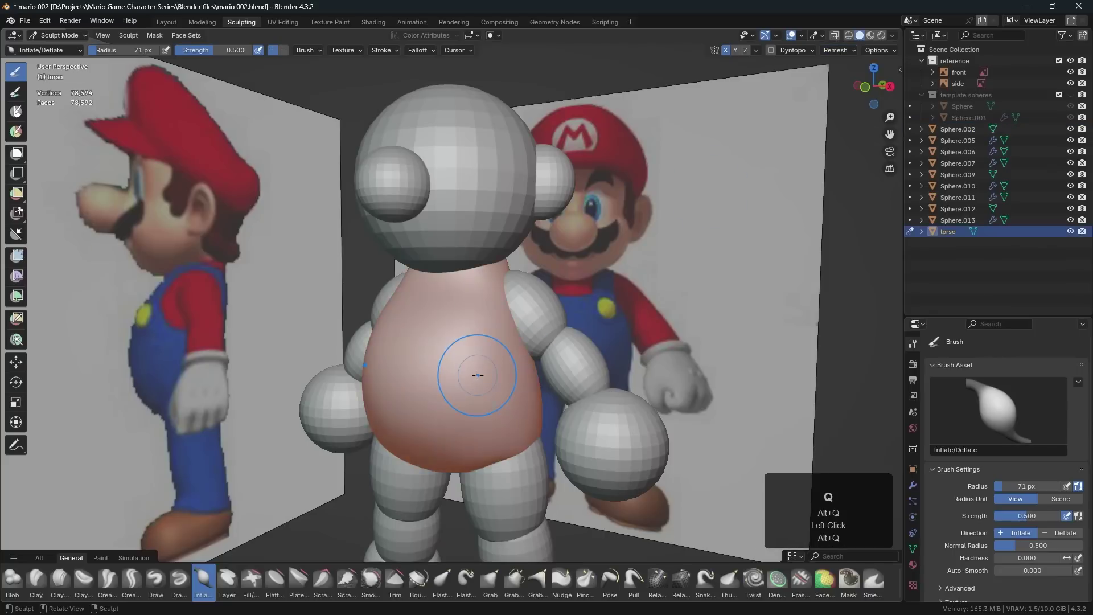
{"action": "left_click", "coordinate": [845, 50]}
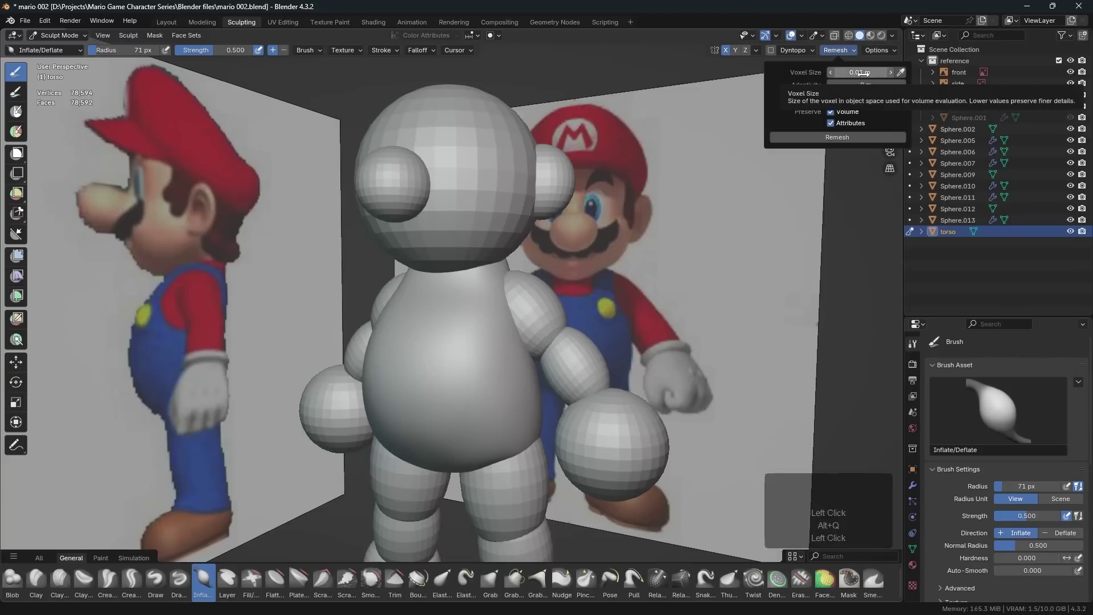
{"action": "mouse_move", "coordinate": [649, 330]}
{"action": "middle_mouse_down", "text": "shift"}
{"action": "mouse_move", "coordinate": [644, 251]}
{"action": "mouse_move", "coordinate": [641, 265]}
{"action": "middle_mouse_up", "text": "shift"}
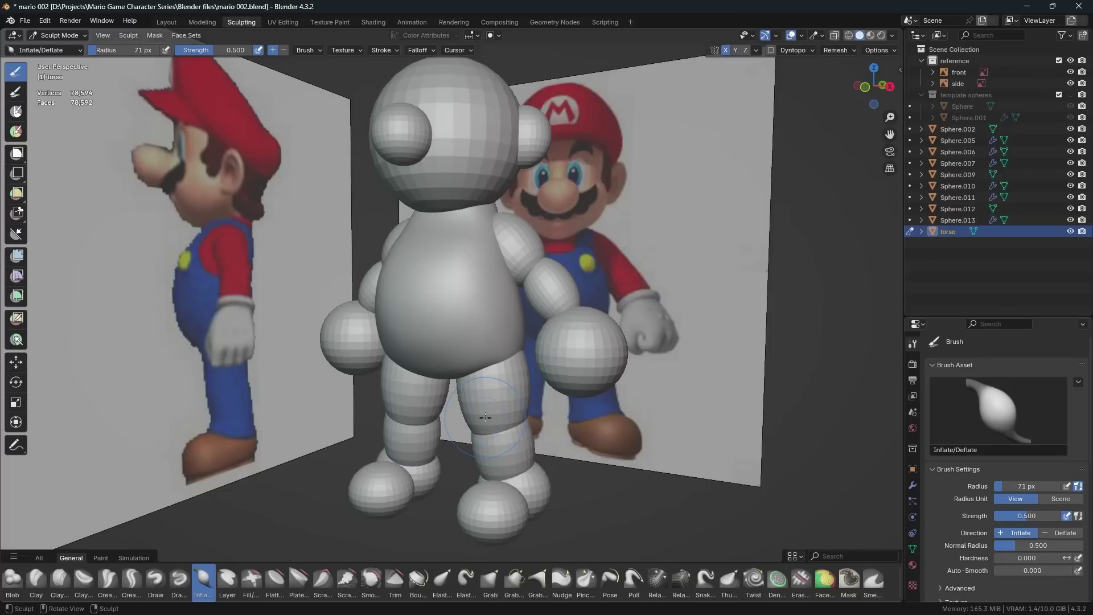
Switch sculpting back to the leg object, voxel remesh it at 0.01 m, and check its wireframe.
{"action": "key", "text": "alt+q"}
{"action": "left_click", "coordinate": [836, 51]}
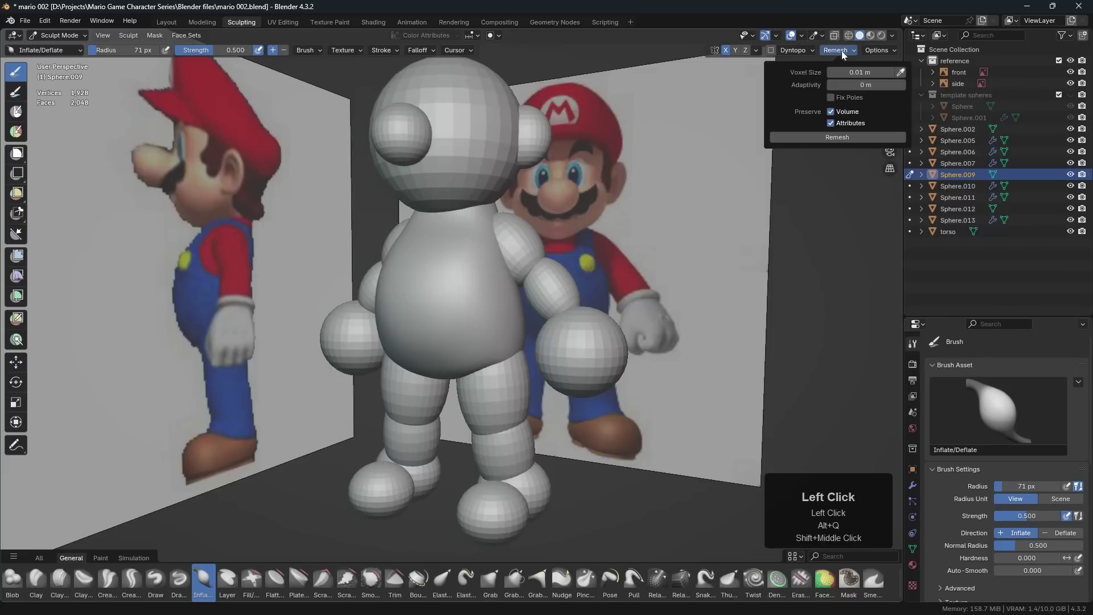
{"action": "left_click", "coordinate": [832, 138]}
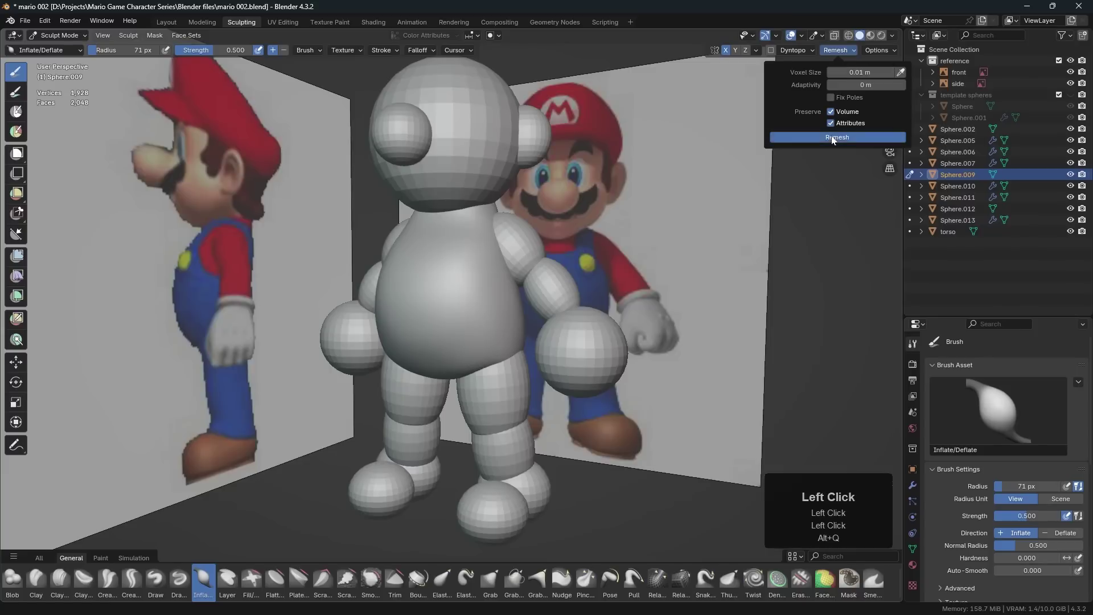
{"action": "middle_click_drag", "start_coordinate": [521, 405], "coordinate": [501, 296], "text": "shift"}
{"action": "scroll", "coordinate": [502, 304], "scroll_direction": "up", "scroll_amount": 7}
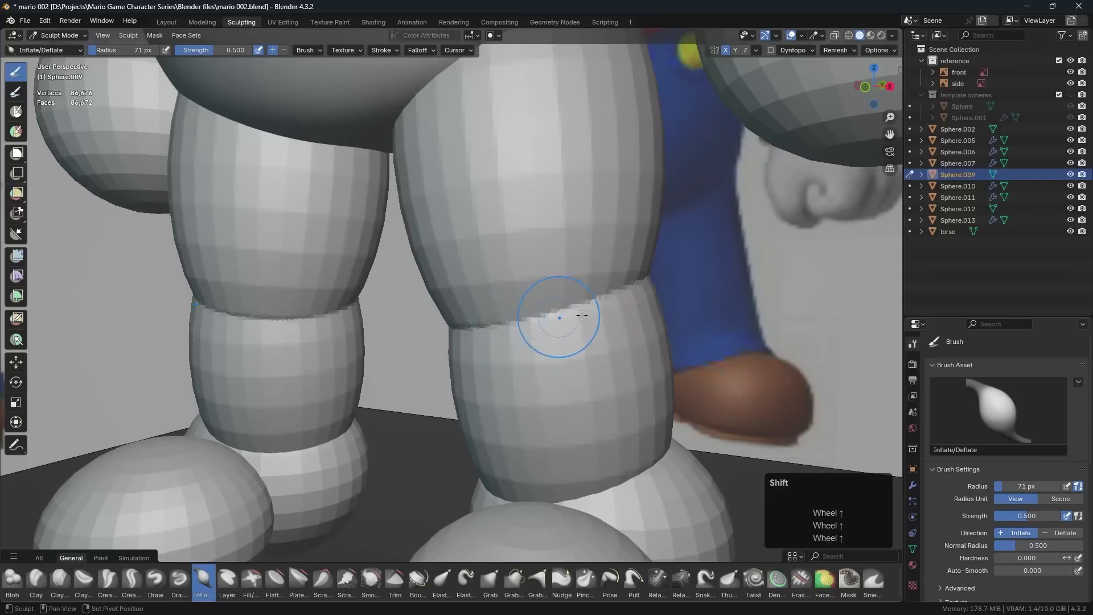
{"action": "key", "text": "shift+z"}
{"action": "key", "text": "shift+z"}
{"action": "scroll", "coordinate": [534, 340], "scroll_direction": "down", "scroll_amount": 2}
{"action": "middle_click_drag", "start_coordinate": [534, 341], "coordinate": [534, 344]}
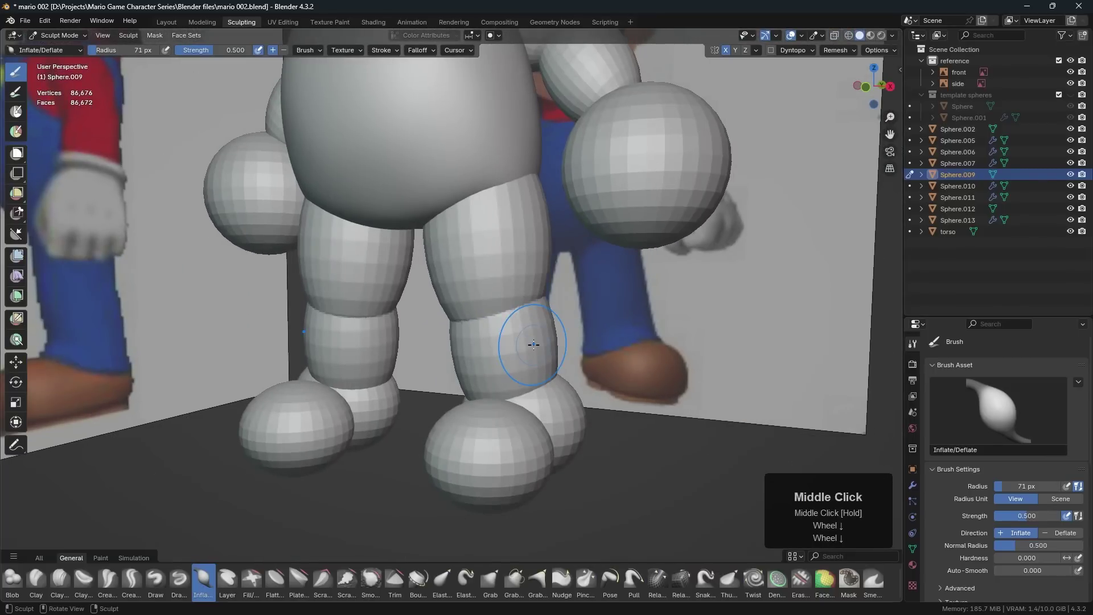
Smooth the faceted leg surfaces and knee joints from all sides with a 123 px brush.
{"action": "key", "text": "f"}
{"action": "left_click", "coordinate": [645, 342]}
{"action": "mouse_move", "coordinate": [506, 343]}
{"action": "left_mouse_down", "text": "shift"}
{"action": "mouse_move", "coordinate": [499, 352]}
{"action": "mouse_move", "coordinate": [451, 327]}
{"action": "left_mouse_up", "text": "shift"}
{"action": "left_click_drag", "start_coordinate": [444, 253], "coordinate": [447, 250], "text": "shift"}
{"action": "middle_click_drag", "start_coordinate": [597, 330], "coordinate": [521, 341]}
{"action": "left_click_drag", "start_coordinate": [542, 350], "coordinate": [545, 370], "text": "shift"}
{"action": "middle_click_drag", "start_coordinate": [606, 336], "coordinate": [529, 345]}
{"action": "left_click_drag", "start_coordinate": [539, 351], "coordinate": [556, 275], "text": "shift"}
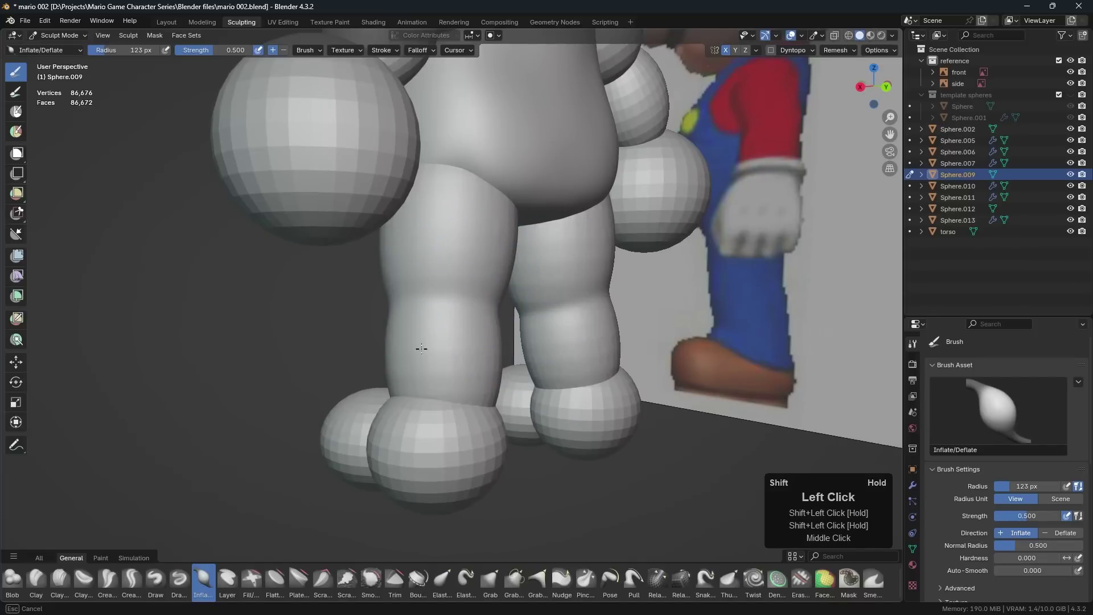
{"action": "middle_click_drag", "start_coordinate": [420, 336], "coordinate": [552, 370]}
{"action": "middle_click_drag", "start_coordinate": [471, 258], "coordinate": [415, 227]}
{"action": "left_click_drag", "start_coordinate": [468, 301], "coordinate": [484, 267], "text": "shift"}
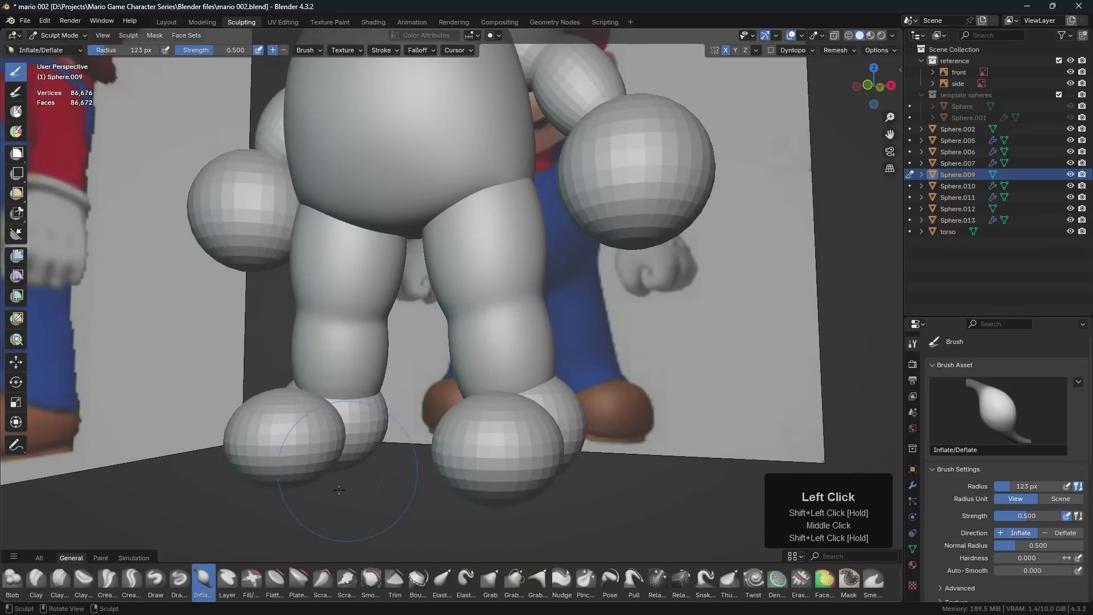
Fill the creases around the knees using the Fill/Deepen brush at an 86 px radius.
{"action": "left_click", "coordinate": [253, 578]}
{"action": "middle_click_drag", "start_coordinate": [501, 330], "coordinate": [507, 311], "text": "ctrl"}
{"action": "key", "text": "f"}
{"action": "left_click", "coordinate": [505, 313]}
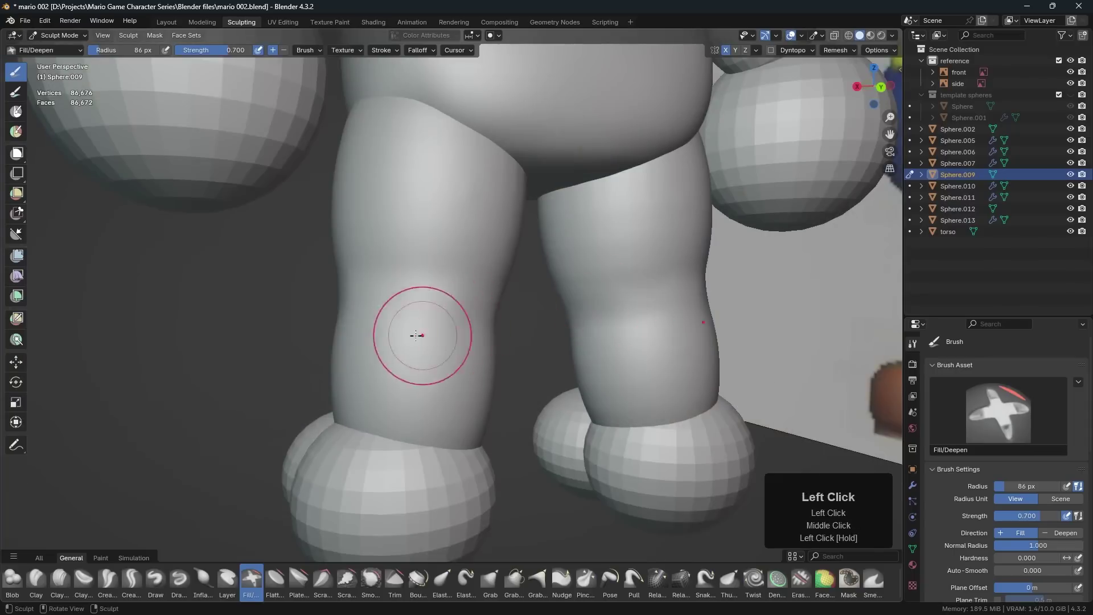
{"action": "middle_click_drag", "start_coordinate": [416, 336], "coordinate": [590, 322]}
{"action": "left_click", "coordinate": [361, 323]}
{"action": "left_click", "coordinate": [348, 321]}
Hide the arm and hand spheres Sphere.005, Sphere.006 and Sphere.007 to expose the legs.
{"action": "middle_click_drag", "start_coordinate": [495, 325], "coordinate": [496, 367], "text": "ctrl"}
{"action": "mouse_move", "coordinate": [496, 367]}
{"action": "middle_mouse_down"}
{"action": "mouse_move", "coordinate": [481, 333]}
{"action": "mouse_move", "coordinate": [568, 363]}
{"action": "mouse_move", "coordinate": [580, 352]}
{"action": "middle_mouse_up"}
{"action": "key", "text": "KP_3"}
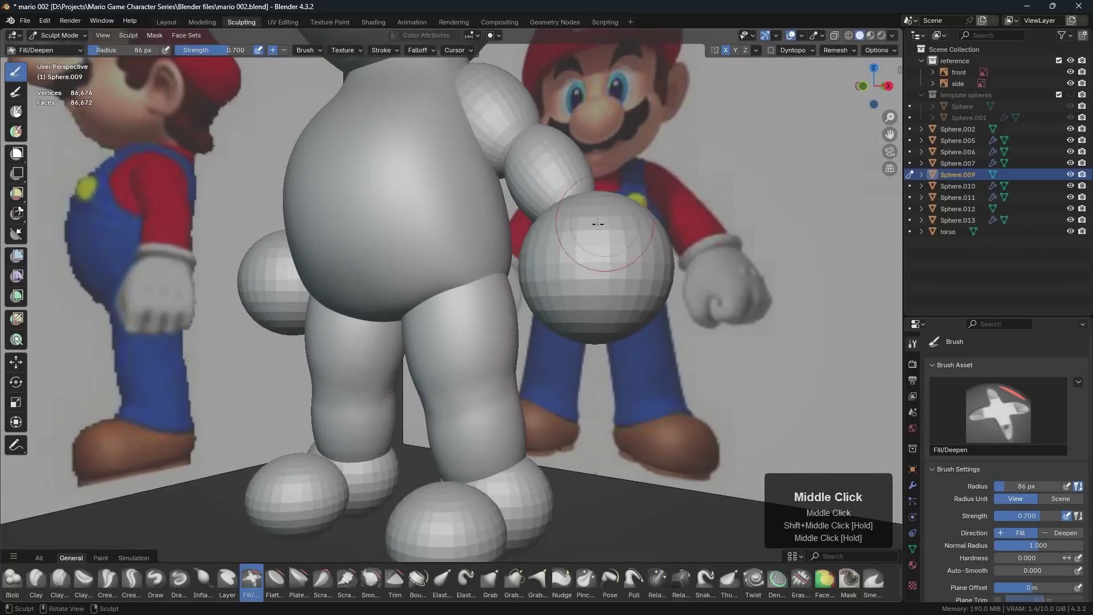
{"action": "left_click", "coordinate": [1070, 162]}
{"action": "left_click", "coordinate": [1070, 151]}
{"action": "left_click", "coordinate": [1070, 140]}
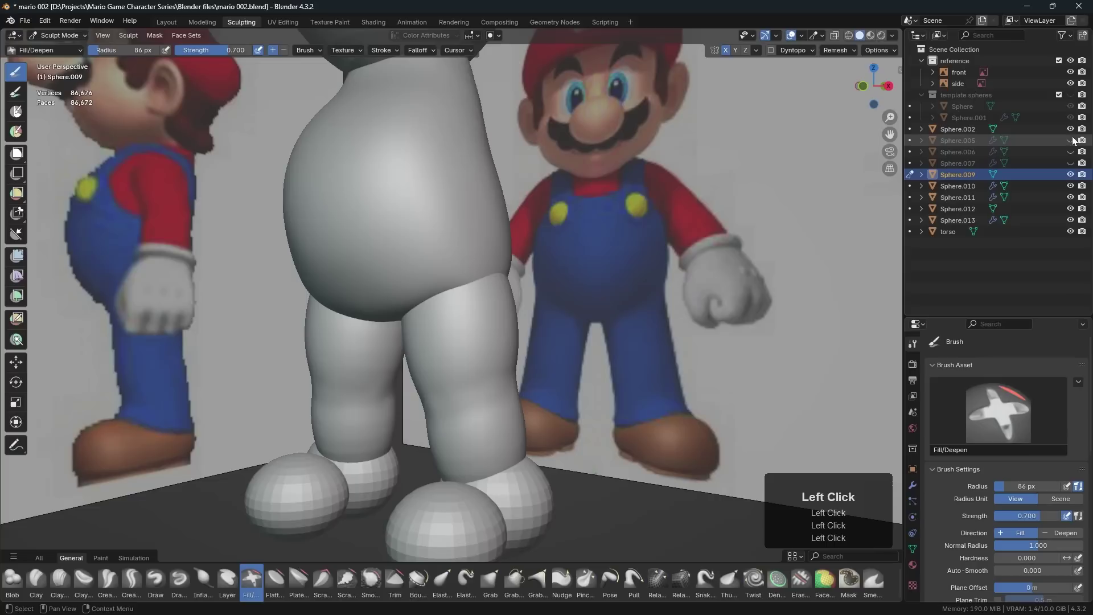
In the wireframe side view, pull the front contour of the leg towards the side reference with a 149 px Grab brush.
{"action": "mouse_move", "coordinate": [525, 419]}
{"action": "middle_mouse_down", "text": "shift"}
{"action": "mouse_move", "coordinate": [579, 322]}
{"action": "mouse_move", "coordinate": [541, 378]}
{"action": "mouse_move", "coordinate": [544, 361]}
{"action": "mouse_move", "coordinate": [573, 346]}
{"action": "mouse_move", "coordinate": [572, 331]}
{"action": "middle_mouse_up", "text": "shift"}
{"action": "key", "text": "KP_3"}
{"action": "key", "text": "shift+z"}
{"action": "middle_click_drag", "start_coordinate": [553, 290], "coordinate": [562, 334], "text": "shift"}
{"action": "key", "text": "g"}
{"action": "key", "text": "f"}
{"action": "left_click", "coordinate": [531, 322]}
{"action": "left_click", "coordinate": [415, 247]}
{"action": "left_click_drag", "start_coordinate": [396, 251], "coordinate": [384, 252]}
{"action": "left_click_drag", "start_coordinate": [404, 312], "coordinate": [399, 313]}
{"action": "left_click_drag", "start_coordinate": [404, 355], "coordinate": [399, 357]}
{"action": "left_click_drag", "start_coordinate": [412, 392], "coordinate": [412, 416]}
{"action": "left_click_drag", "start_coordinate": [420, 467], "coordinate": [412, 472]}
{"action": "left_click_drag", "start_coordinate": [423, 480], "coordinate": [409, 484]}
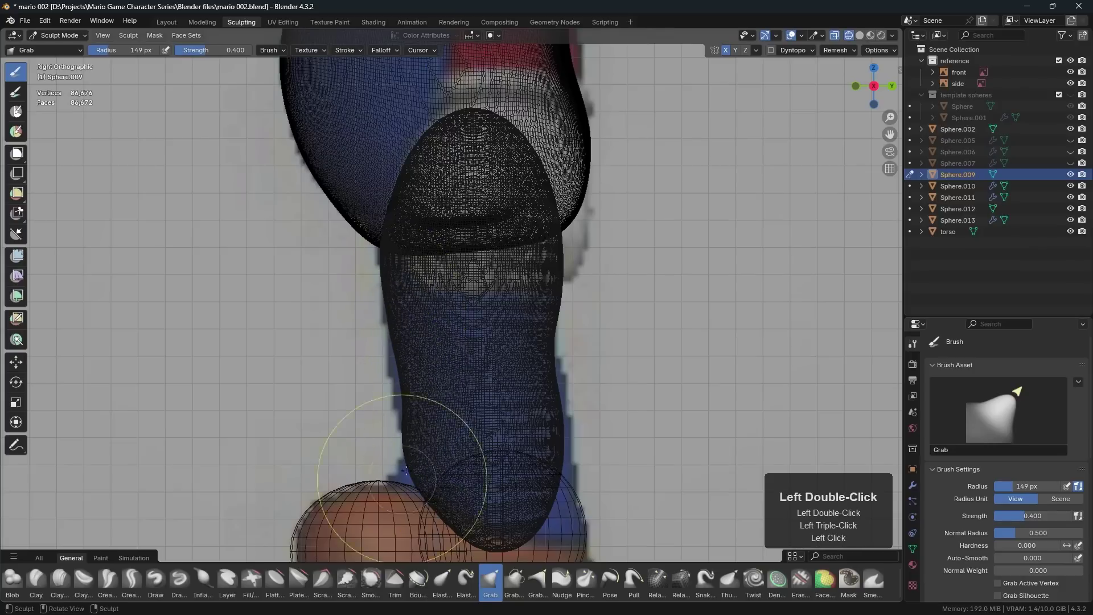
Grab the back contour of the ankle and upper thigh to match the side reference, and smooth the upper thigh.
{"action": "left_click_drag", "start_coordinate": [554, 471], "coordinate": [561, 470]}
{"action": "left_click_drag", "start_coordinate": [548, 247], "coordinate": [539, 268]}
{"action": "mouse_move", "coordinate": [557, 198]}
{"action": "left_mouse_down"}
{"action": "mouse_move", "coordinate": [532, 202]}
{"action": "mouse_move", "coordinate": [539, 193]}
{"action": "left_mouse_up"}
{"action": "mouse_move", "coordinate": [539, 193]}
{"action": "middle_mouse_down"}
{"action": "mouse_move", "coordinate": [480, 264]}
{"action": "mouse_move", "coordinate": [531, 254]}
{"action": "mouse_move", "coordinate": [466, 148]}
{"action": "middle_mouse_up"}
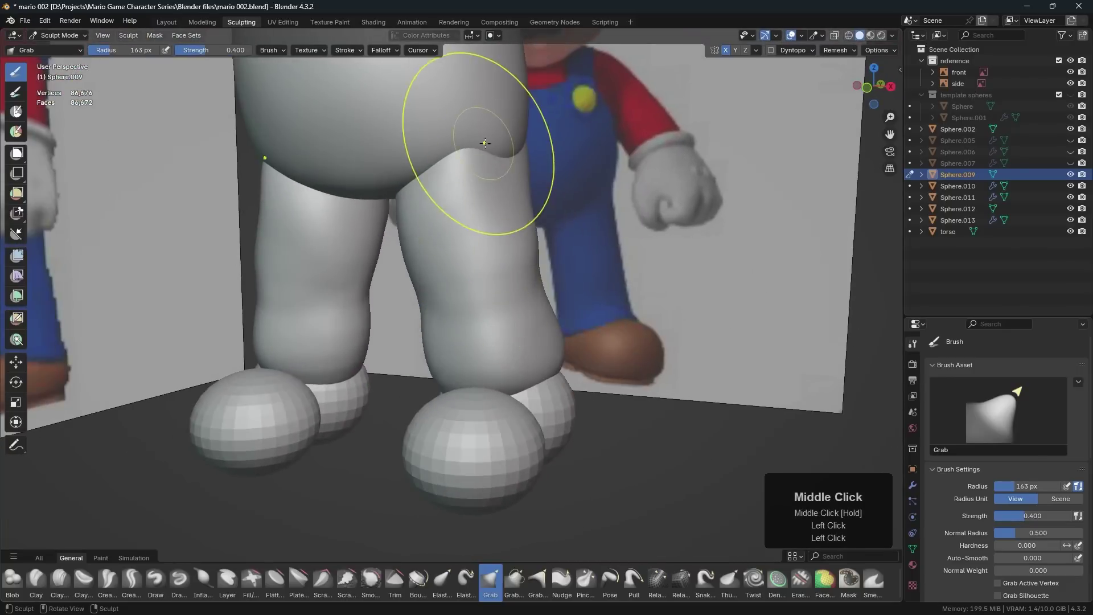
{"action": "mouse_move", "coordinate": [466, 244]}
{"action": "middle_mouse_down"}
{"action": "mouse_move", "coordinate": [520, 221]}
{"action": "mouse_move", "coordinate": [476, 187]}
{"action": "mouse_move", "coordinate": [463, 237]}
{"action": "mouse_move", "coordinate": [423, 257]}
{"action": "mouse_move", "coordinate": [495, 244]}
{"action": "mouse_move", "coordinate": [490, 259]}
{"action": "mouse_move", "coordinate": [437, 195]}
{"action": "middle_mouse_up"}
{"action": "left_click_drag", "start_coordinate": [437, 195], "coordinate": [441, 223], "text": "shift"}
{"action": "mouse_move", "coordinate": [441, 223]}
{"action": "middle_mouse_down"}
{"action": "mouse_move", "coordinate": [505, 264]}
{"action": "mouse_move", "coordinate": [476, 246]}
{"action": "middle_mouse_up"}
Build up volume on the thighs and around the knees with the Inflate/Deflate brush.
{"action": "key", "text": "i"}
{"action": "key", "text": "f"}
{"action": "left_click", "coordinate": [477, 284]}
{"action": "left_click", "coordinate": [471, 285]}
{"action": "left_click", "coordinate": [472, 289]}
{"action": "left_click", "coordinate": [488, 247]}
{"action": "double_click", "coordinate": [456, 323]}
{"action": "middle_click_drag", "start_coordinate": [432, 318], "coordinate": [516, 307]}
{"action": "left_click", "coordinate": [435, 289]}
{"action": "left_click", "coordinate": [449, 291]}
{"action": "left_click", "coordinate": [441, 211]}
{"action": "triple_click", "coordinate": [434, 232]}
{"action": "mouse_move", "coordinate": [435, 231]}
{"action": "middle_mouse_down"}
{"action": "mouse_move", "coordinate": [489, 262]}
{"action": "mouse_move", "coordinate": [618, 253]}
{"action": "mouse_move", "coordinate": [599, 258]}
{"action": "mouse_move", "coordinate": [599, 219]}
{"action": "middle_mouse_up"}
{"action": "left_click", "coordinate": [488, 336]}
{"action": "double_click", "coordinate": [446, 280]}
Reshape the upper thighs where they meet the torso with a resized Grab brush, working from several angles.
{"action": "key", "text": "KP_1"}
{"action": "key", "text": "KP_3"}
{"action": "mouse_move", "coordinate": [599, 219]}
{"action": "middle_mouse_down", "text": "ctrl"}
{"action": "mouse_move", "coordinate": [589, 181]}
{"action": "mouse_move", "coordinate": [556, 288]}
{"action": "mouse_move", "coordinate": [532, 281]}
{"action": "mouse_move", "coordinate": [565, 251]}
{"action": "mouse_move", "coordinate": [458, 195]}
{"action": "middle_mouse_up", "text": "ctrl"}
{"action": "key", "text": "g"}
{"action": "key", "text": "f"}
{"action": "left_click", "coordinate": [574, 273]}
{"action": "left_click", "coordinate": [452, 198]}
{"action": "left_click_drag", "start_coordinate": [492, 210], "coordinate": [496, 214]}
{"action": "middle_click_drag", "start_coordinate": [502, 220], "coordinate": [472, 225]}
{"action": "mouse_move", "coordinate": [480, 227]}
{"action": "left_mouse_down"}
{"action": "mouse_move", "coordinate": [434, 188]}
{"action": "mouse_move", "coordinate": [372, 193]}
{"action": "left_mouse_up"}
{"action": "middle_click_drag", "start_coordinate": [370, 195], "coordinate": [486, 199]}
{"action": "left_click_drag", "start_coordinate": [487, 199], "coordinate": [424, 192]}
{"action": "left_click_drag", "start_coordinate": [496, 199], "coordinate": [503, 200]}
{"action": "middle_click_drag", "start_coordinate": [536, 224], "coordinate": [478, 209]}
{"action": "left_click_drag", "start_coordinate": [494, 219], "coordinate": [504, 224]}
{"action": "middle_click_drag", "start_coordinate": [490, 228], "coordinate": [503, 230]}
Smooth the legs from the thighs down to the ankles with a 99 px brush.
{"action": "key", "text": "i"}
{"action": "left_click_drag", "start_coordinate": [404, 290], "coordinate": [403, 347], "text": "shift"}
{"action": "middle_click_drag", "start_coordinate": [438, 331], "coordinate": [515, 335]}
{"action": "left_click_drag", "start_coordinate": [464, 373], "coordinate": [461, 394], "text": "shift"}
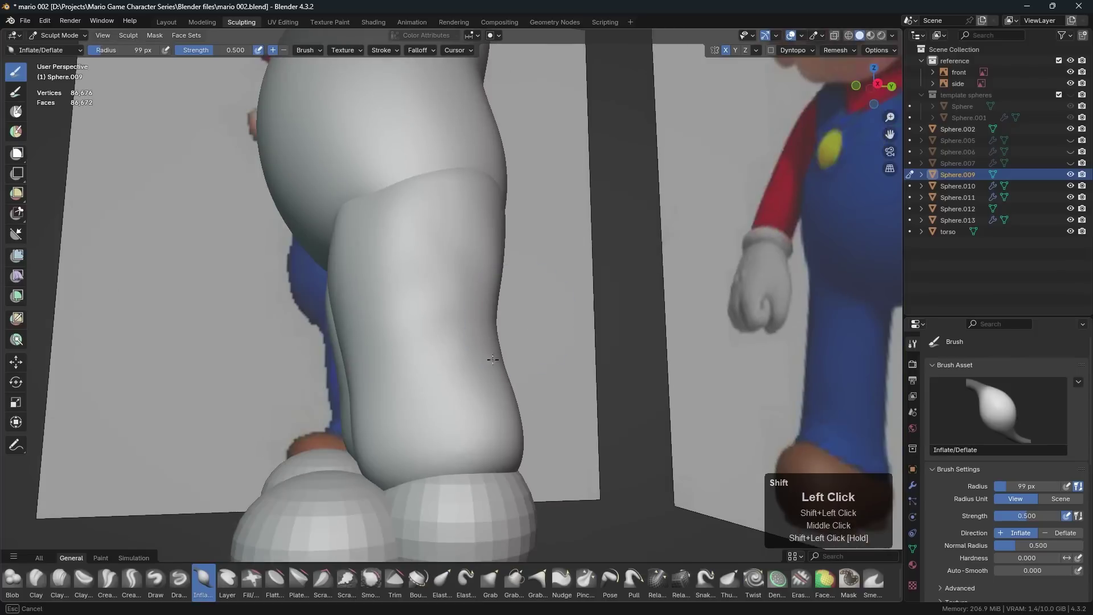
{"action": "middle_click_drag", "start_coordinate": [568, 364], "coordinate": [399, 387]}
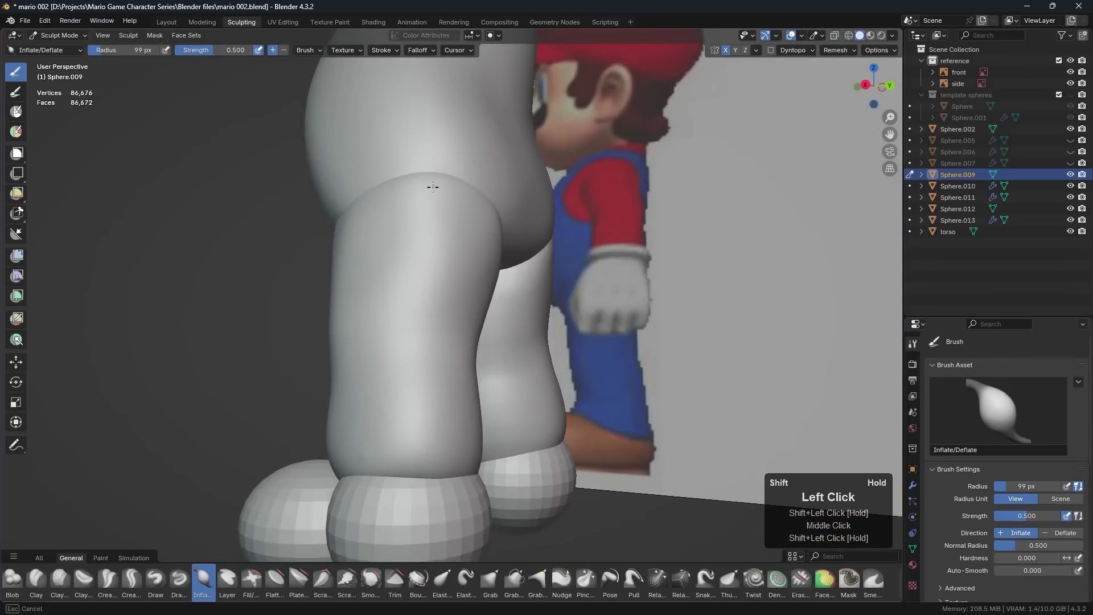
{"action": "middle_click_drag", "start_coordinate": [387, 343], "coordinate": [436, 408]}
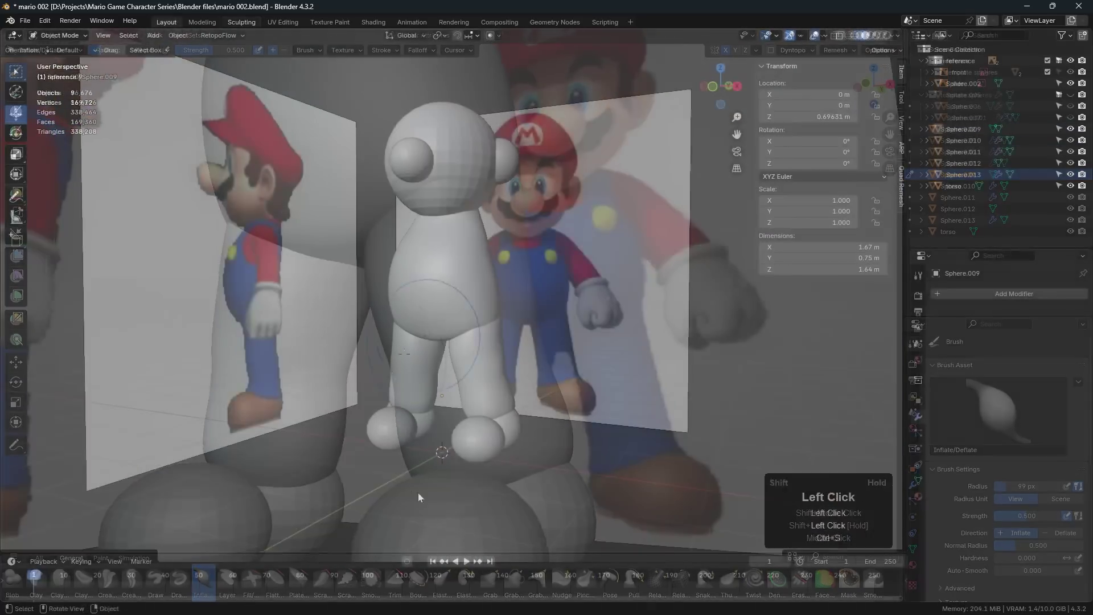
In the Layout workspace, unhide the arm and hand spheres Sphere.005, Sphere.006 and Sphere.007 and review the whole figure.
{"action": "mouse_move", "coordinate": [418, 493]}
{"action": "middle_mouse_down"}
{"action": "mouse_move", "coordinate": [514, 493]}
{"action": "mouse_move", "coordinate": [424, 485]}
{"action": "middle_mouse_up"}
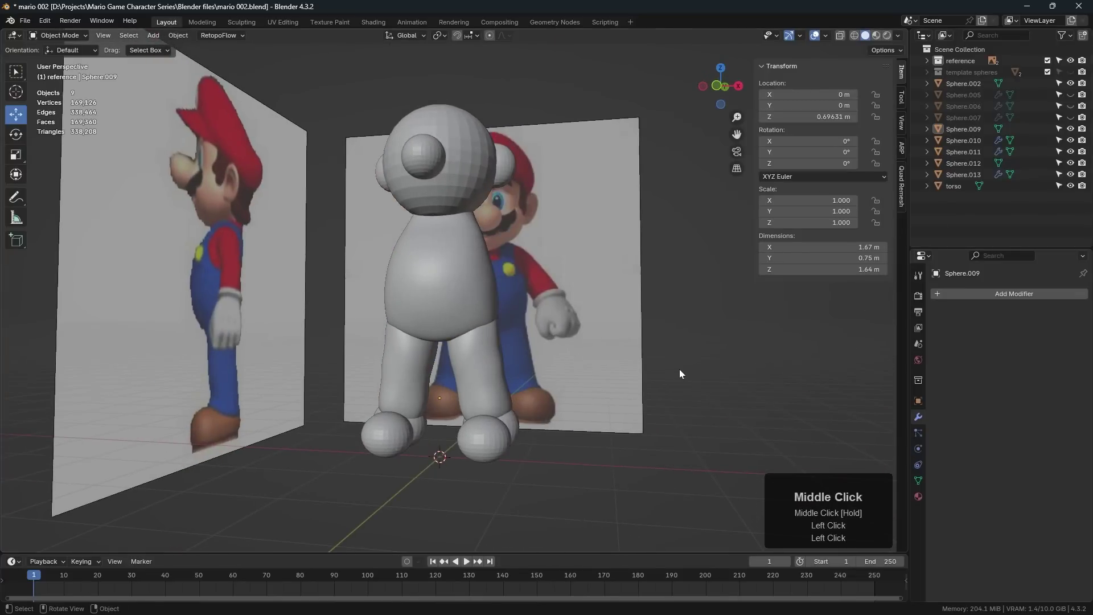
{"action": "middle_click_drag", "start_coordinate": [679, 374], "coordinate": [673, 371]}
{"action": "left_click", "coordinate": [1071, 117]}
{"action": "left_click", "coordinate": [1070, 106]}
{"action": "left_click", "coordinate": [1070, 94]}
{"action": "scroll", "coordinate": [694, 365], "scroll_direction": "down", "scroll_amount": 2}
{"action": "left_click", "coordinate": [687, 367]}
{"action": "middle_click_drag", "start_coordinate": [686, 367], "coordinate": [638, 376]}
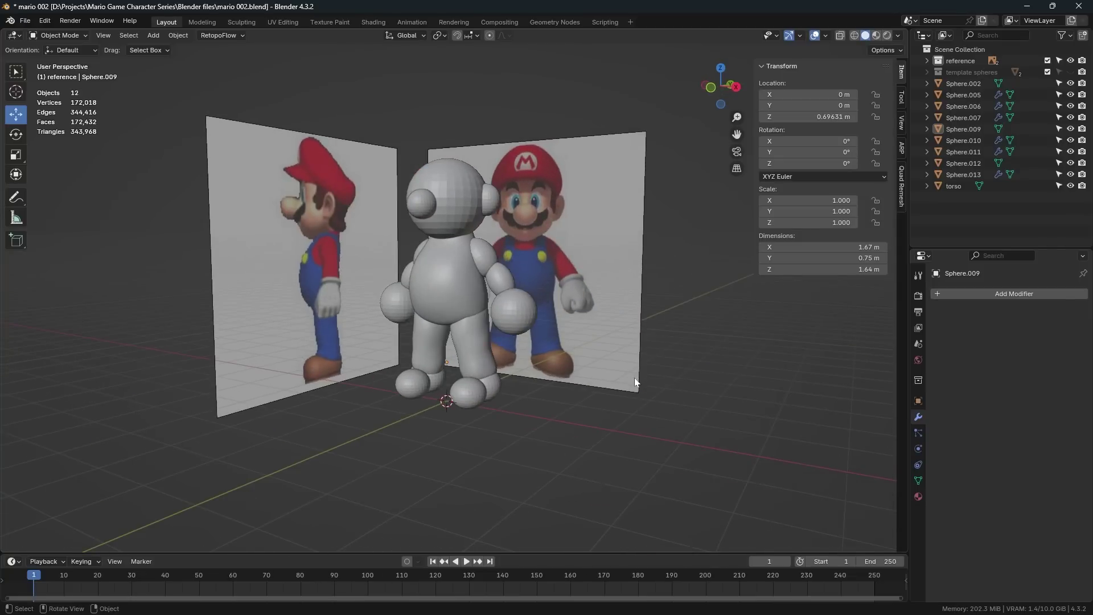
{"action": "scroll", "coordinate": [633, 377], "scroll_direction": "up", "scroll_amount": 2}
{"action": "middle_click_drag", "start_coordinate": [634, 378], "coordinate": [586, 378], "text": "shift"}
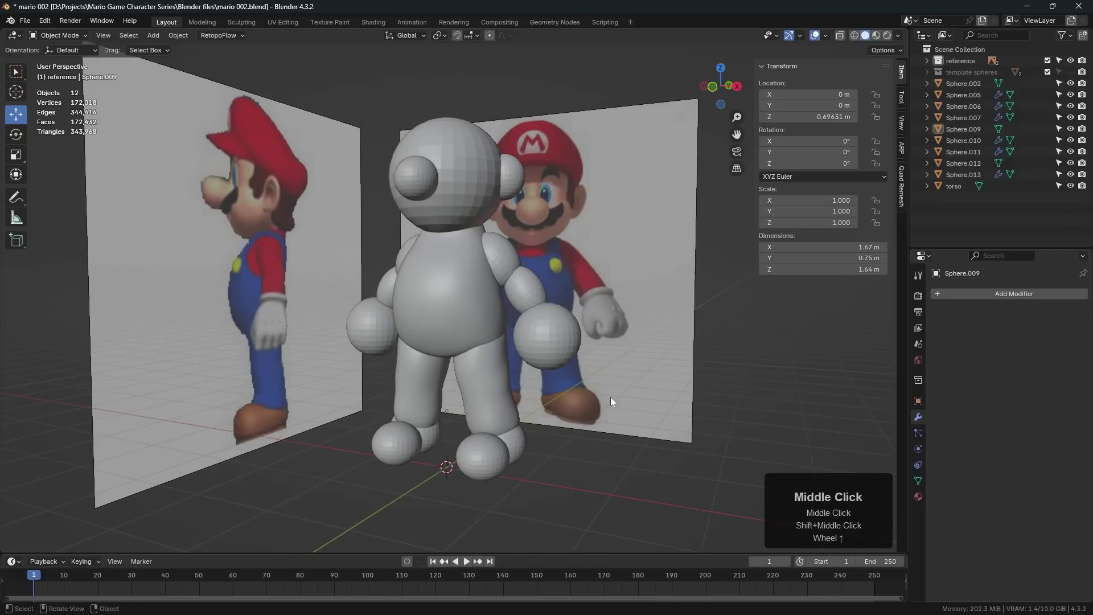